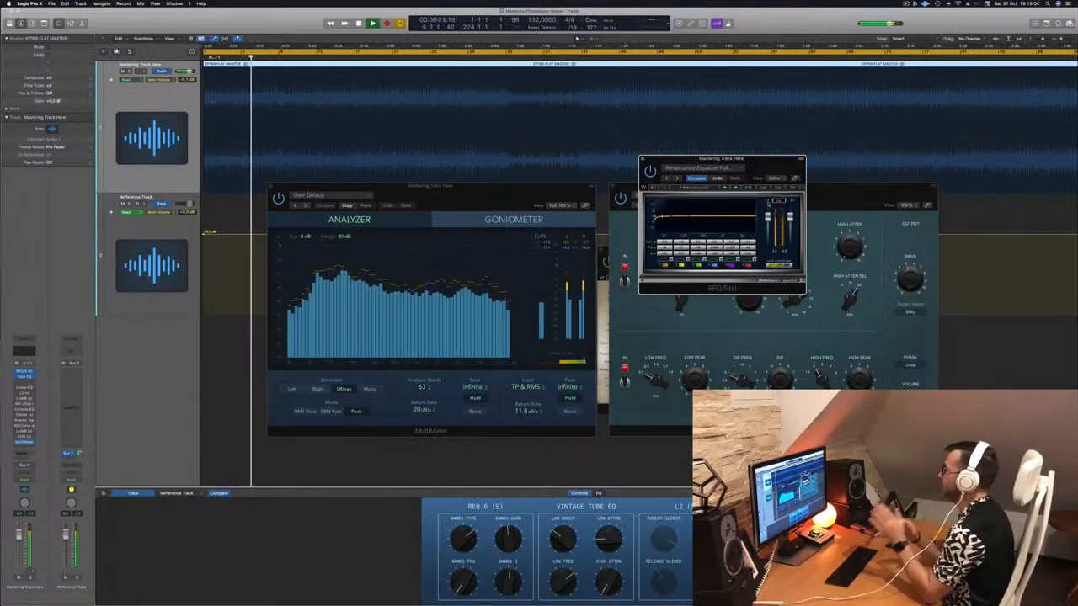
Move the REQ 6 window up and audition later sections of the mastering track against the MultiMeter analyzer.
click(524, 194)
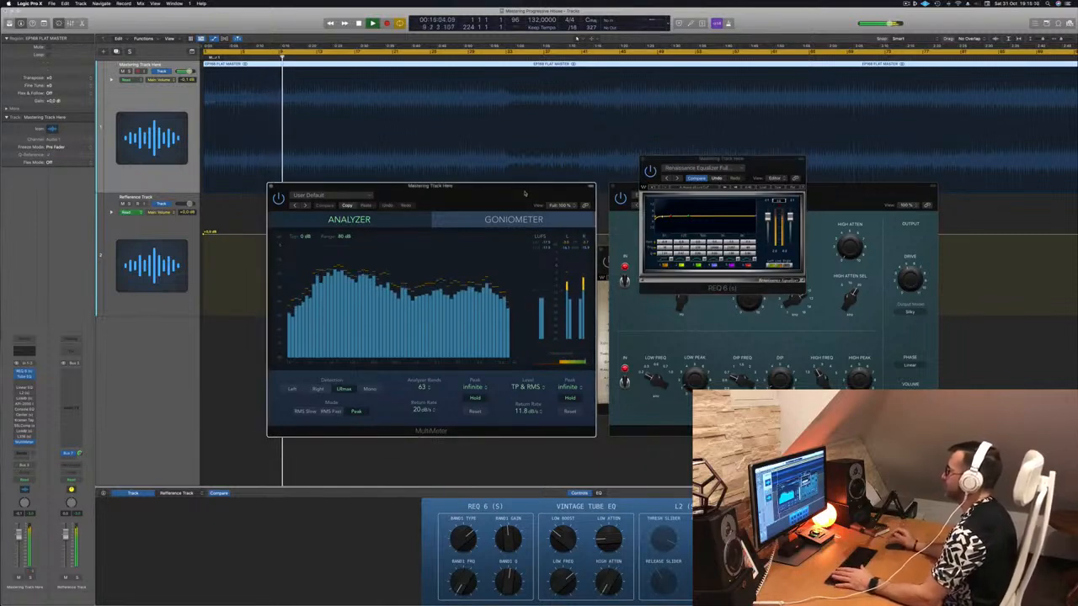
drag(756, 169, 734, 143)
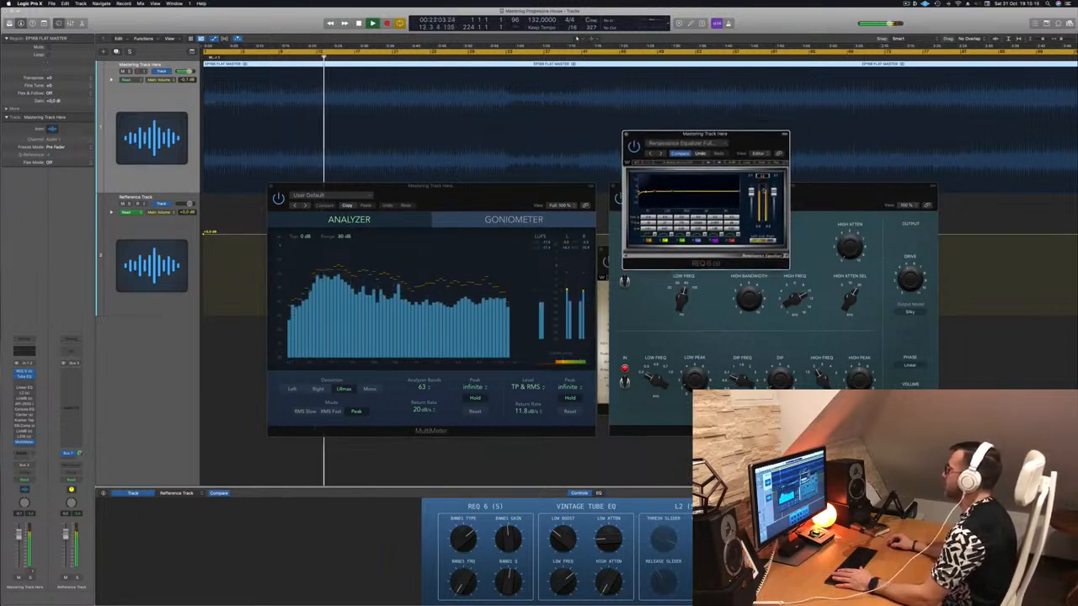
scroll(586, 117, down, 5)
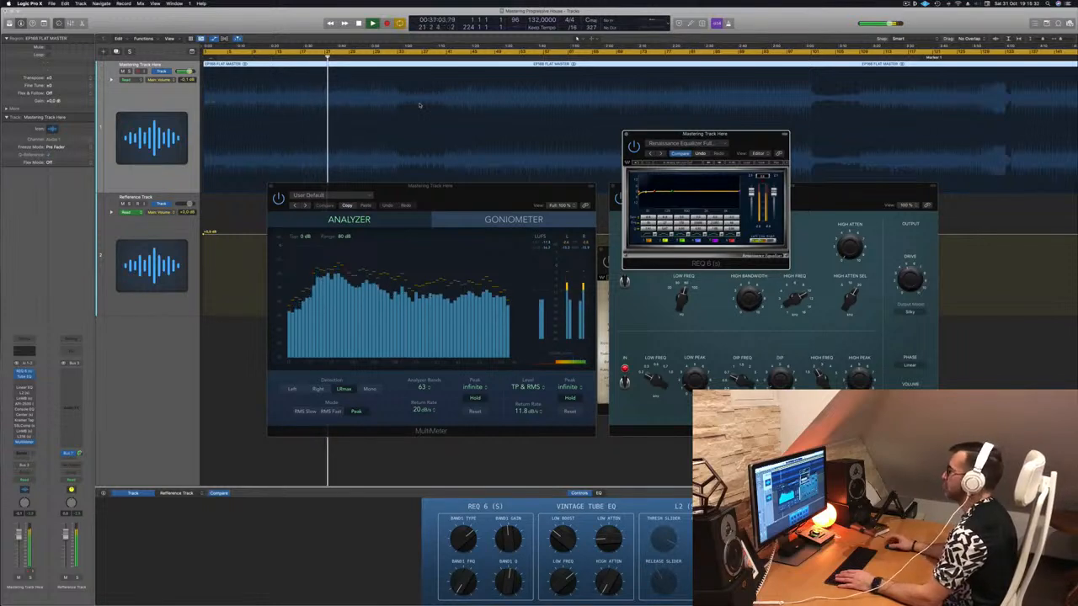
click(399, 58)
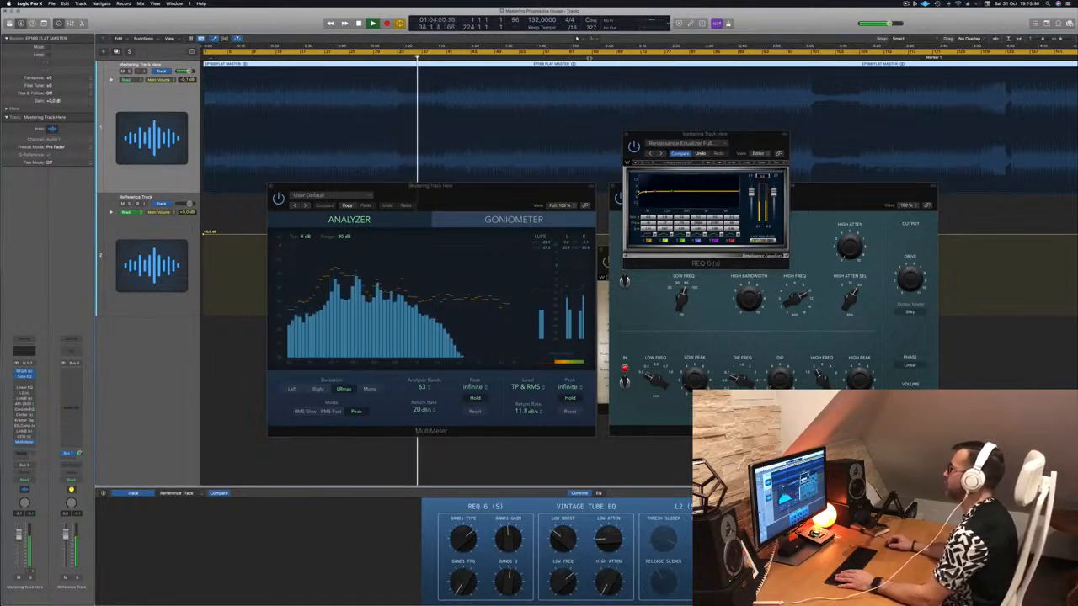
click(591, 58)
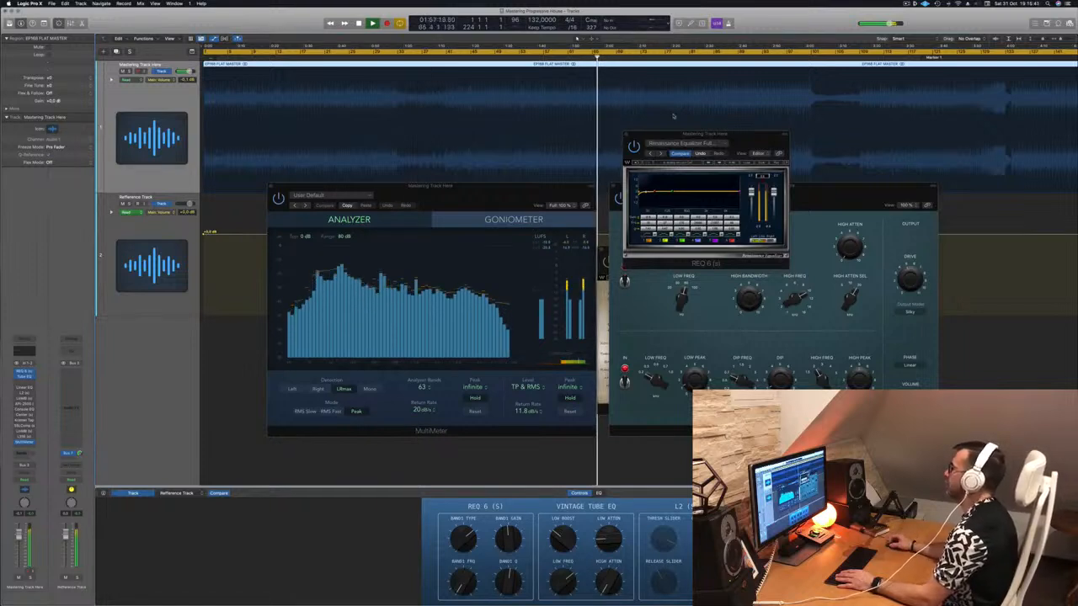
Place the REQ 6 window over the upper right of the Tube EQ window, clear of the analyzer.
drag(754, 144, 530, 167)
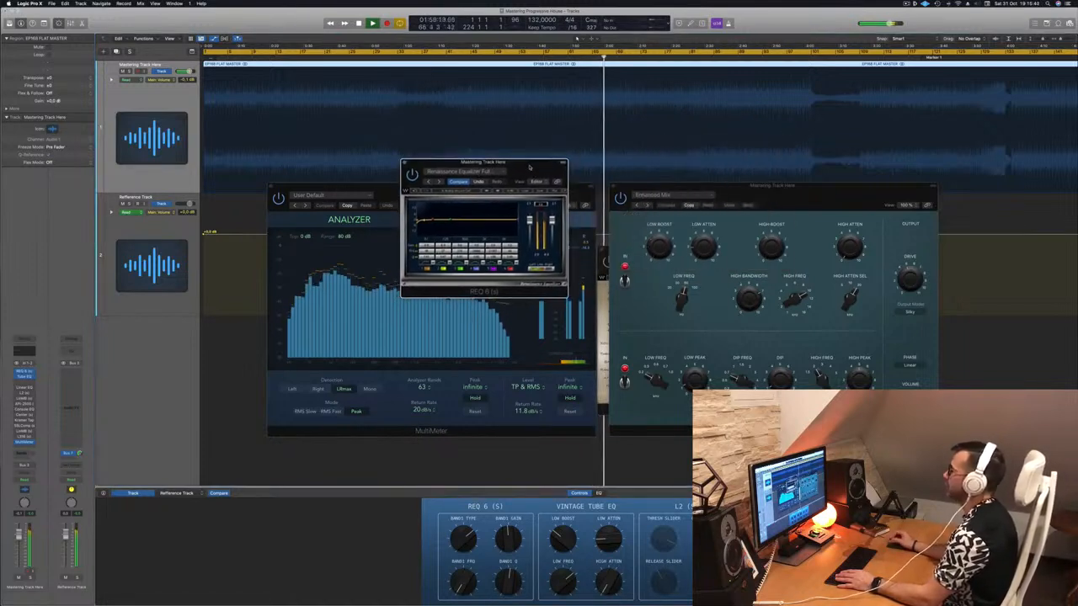
drag(530, 167, 882, 193)
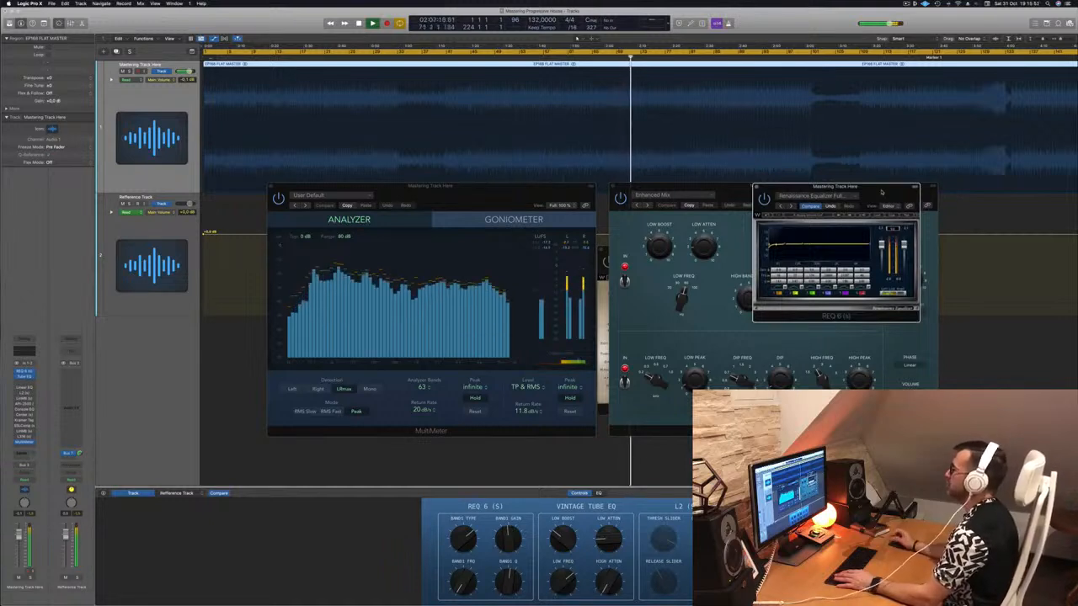
scroll(888, 112, down, 2)
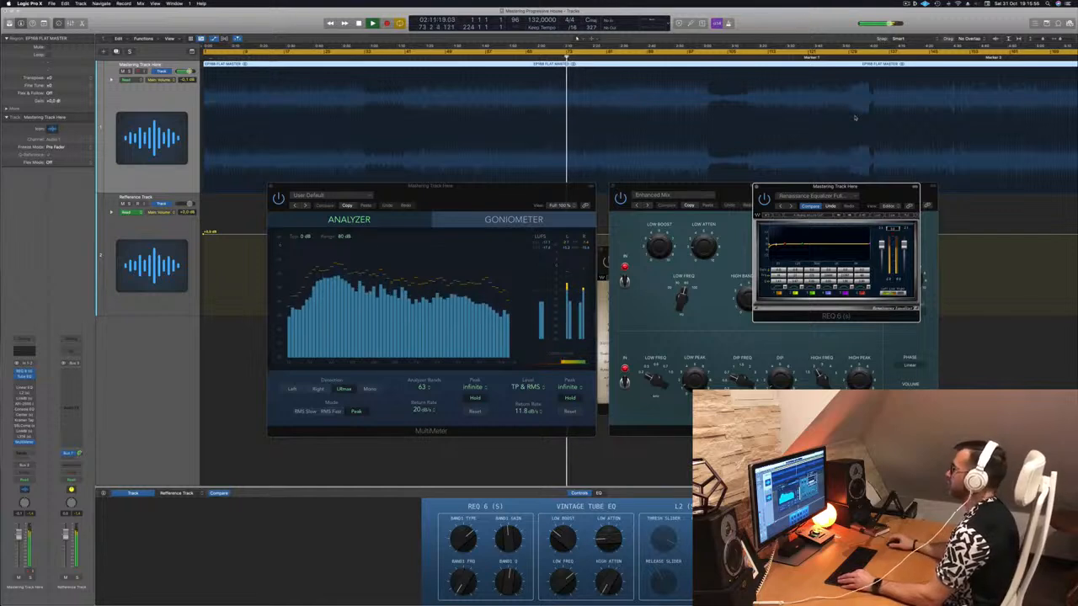
scroll(855, 117, down, 2)
scroll(758, 95, down, 1)
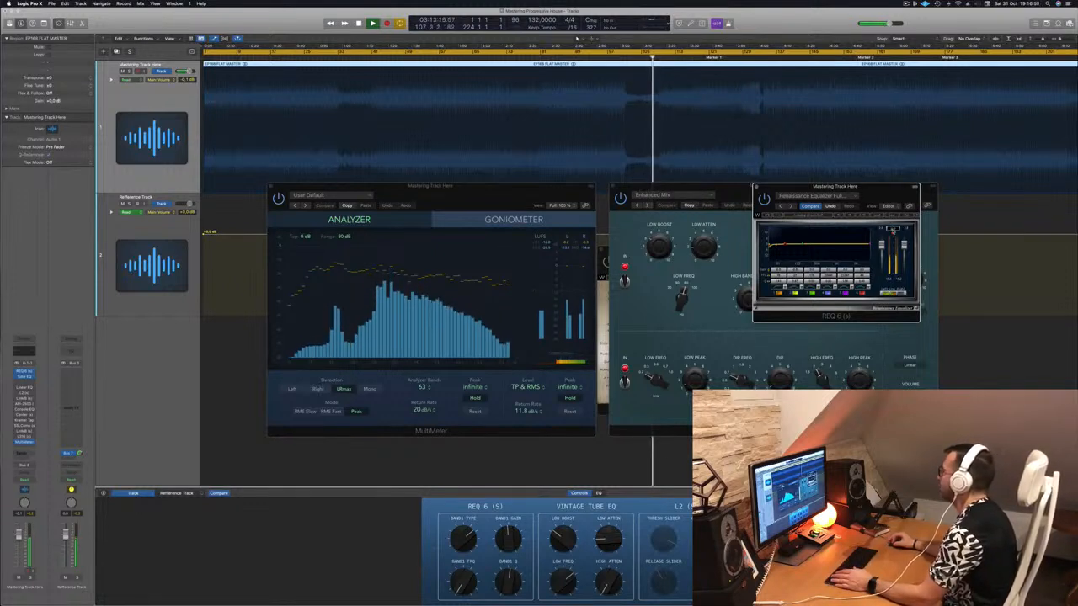
drag(874, 191, 901, 195)
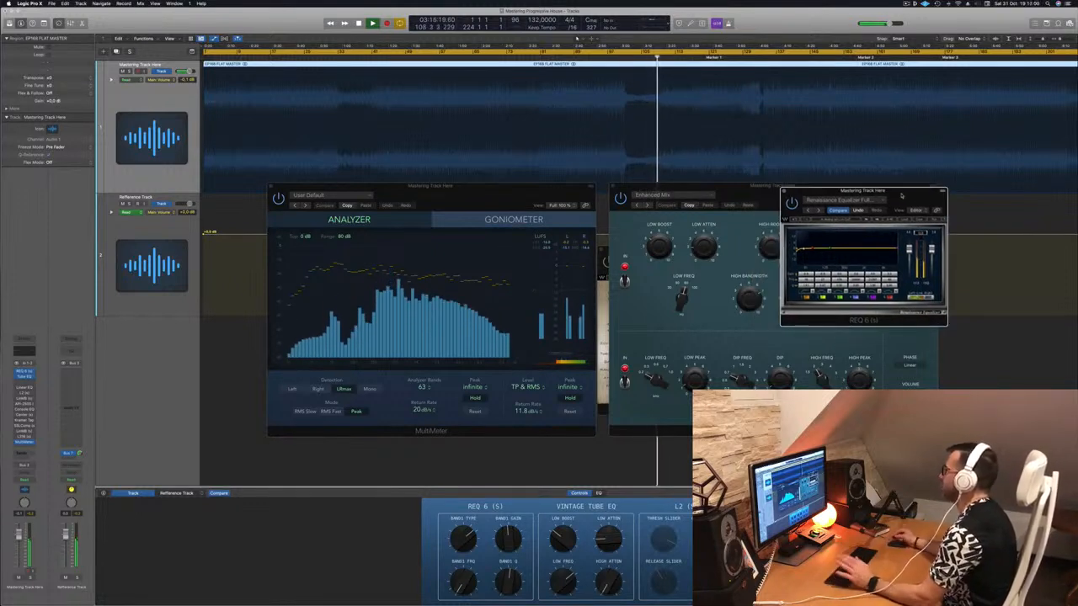
Audition the track around Marker 1 and ahead of the following drop, and stop playback with the MultiMeter window nudged aside.
click(692, 58)
click(744, 57)
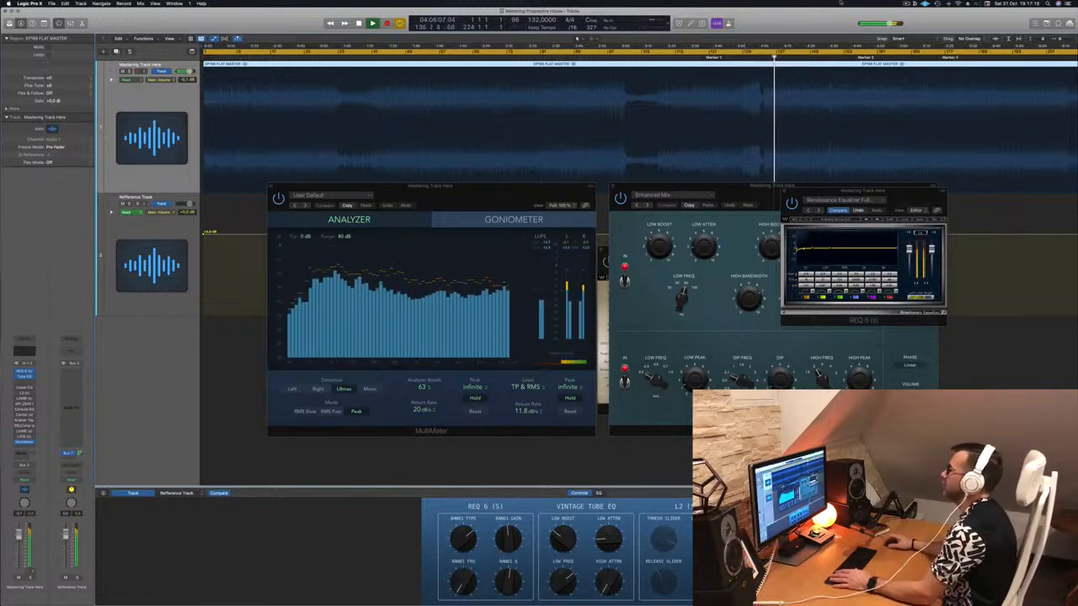
click(467, 196)
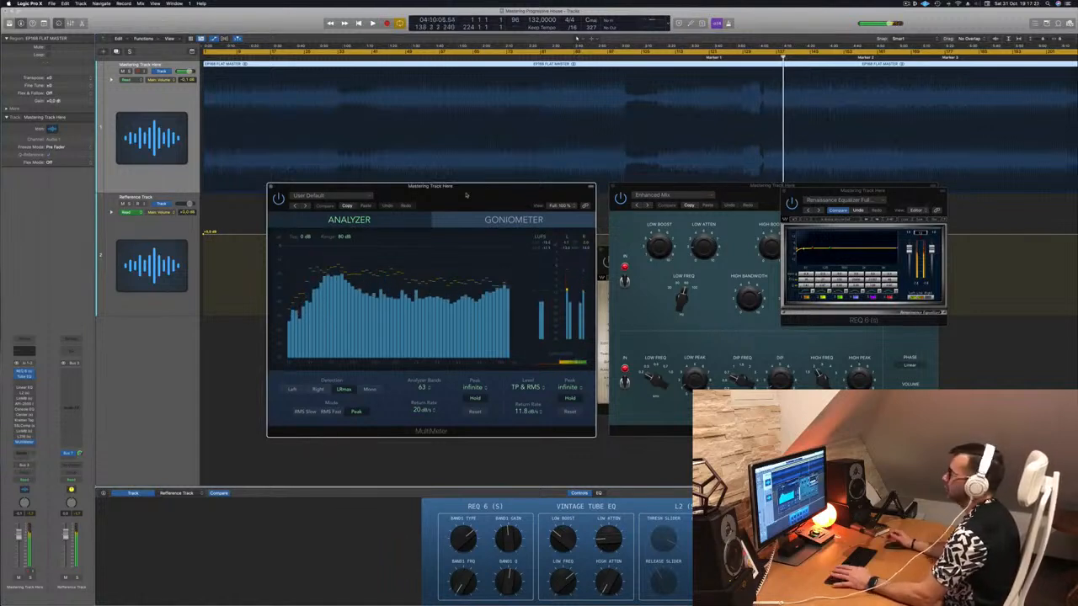
key(space)
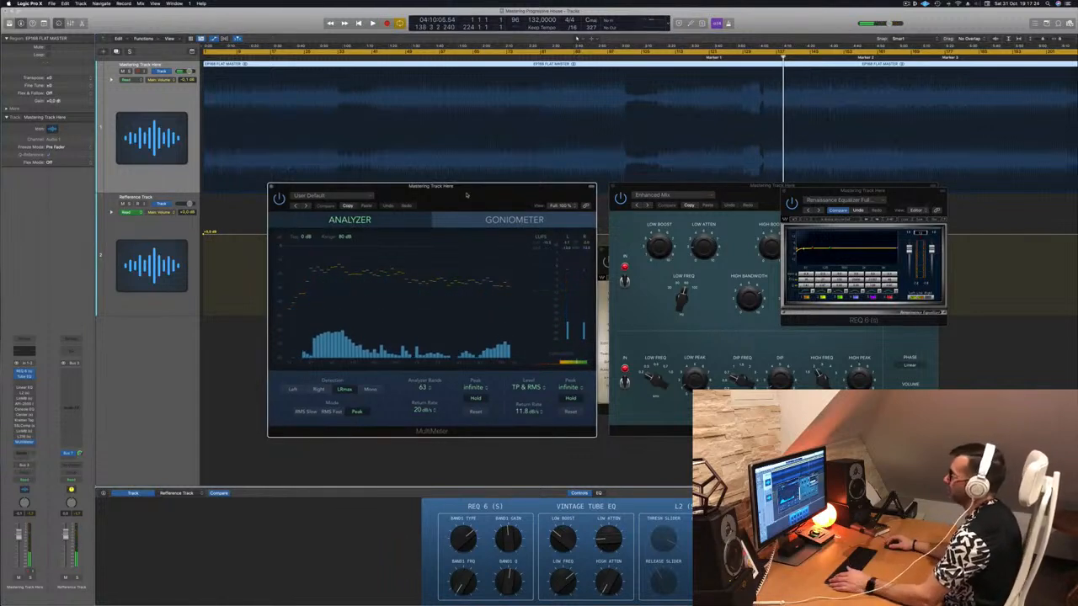
drag(466, 196, 476, 194)
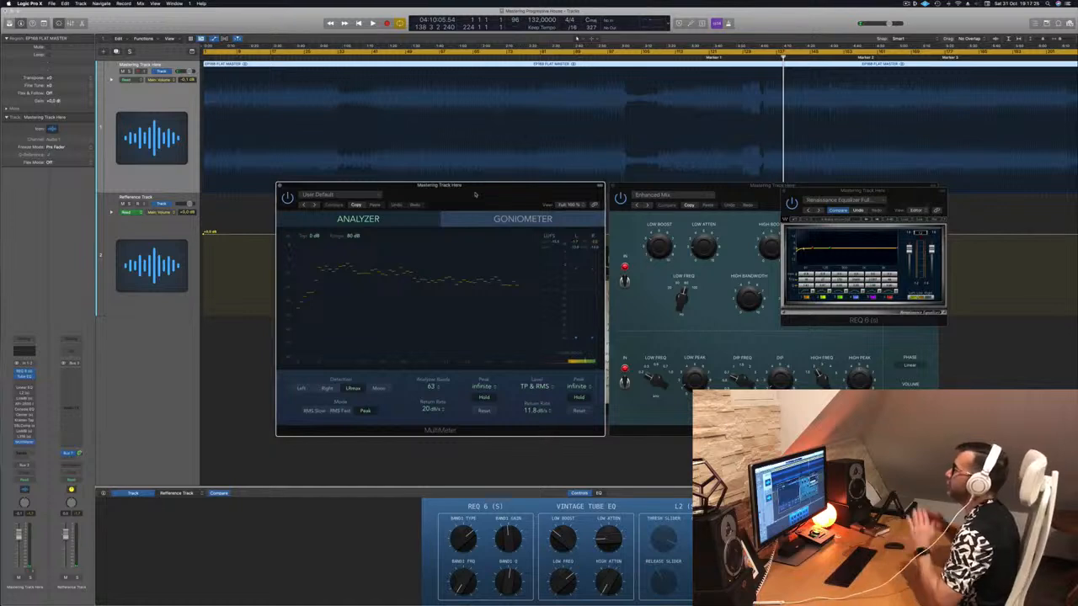
Return the playhead to the project start and play the mastering track from there.
key(Return)
key(space)
key(space)
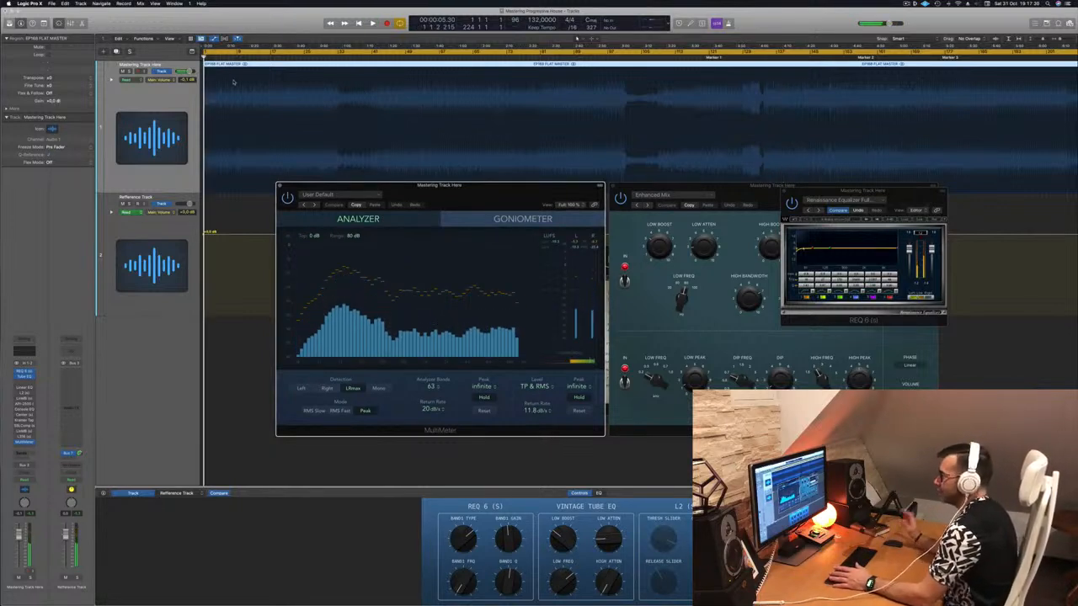
key(space)
click(158, 105)
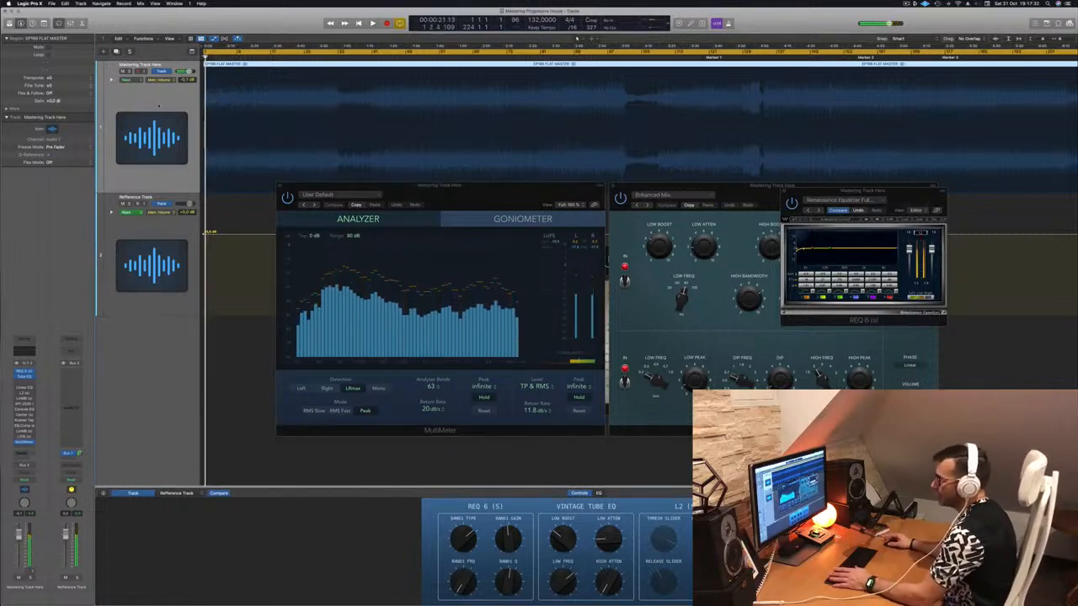
key(space)
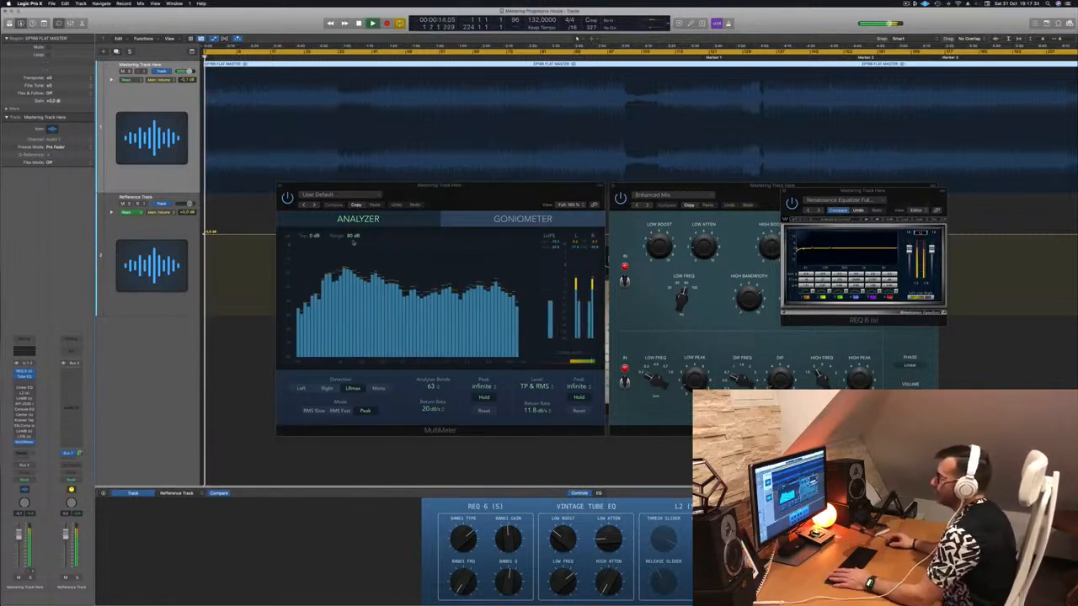
Move REQ 6 away from the Tube EQ, and bypass and re-enable the Tube EQ to compare the sound.
drag(812, 204, 345, 184)
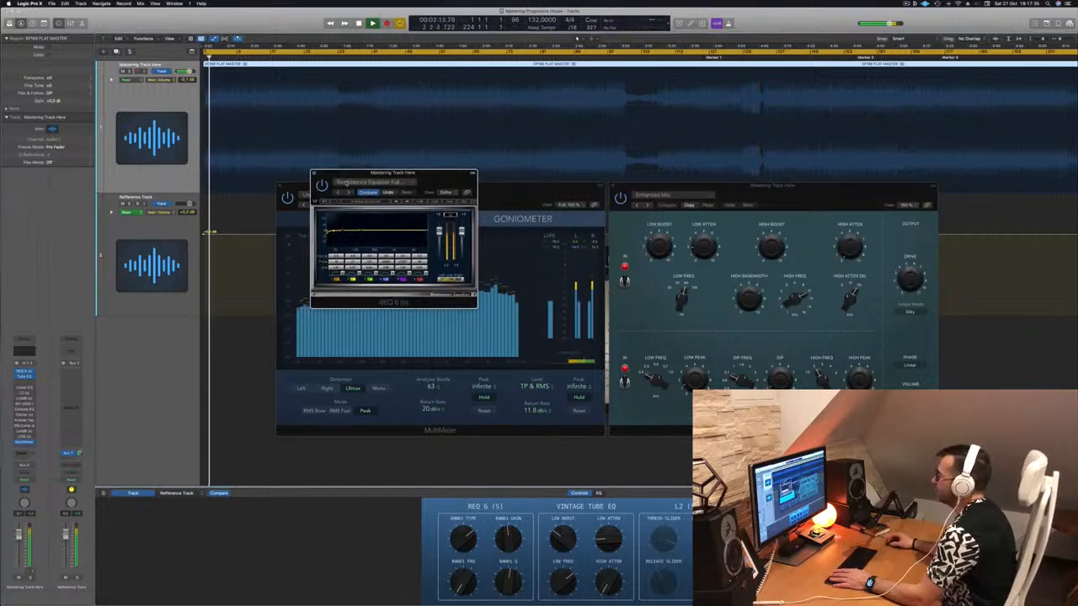
click(621, 198)
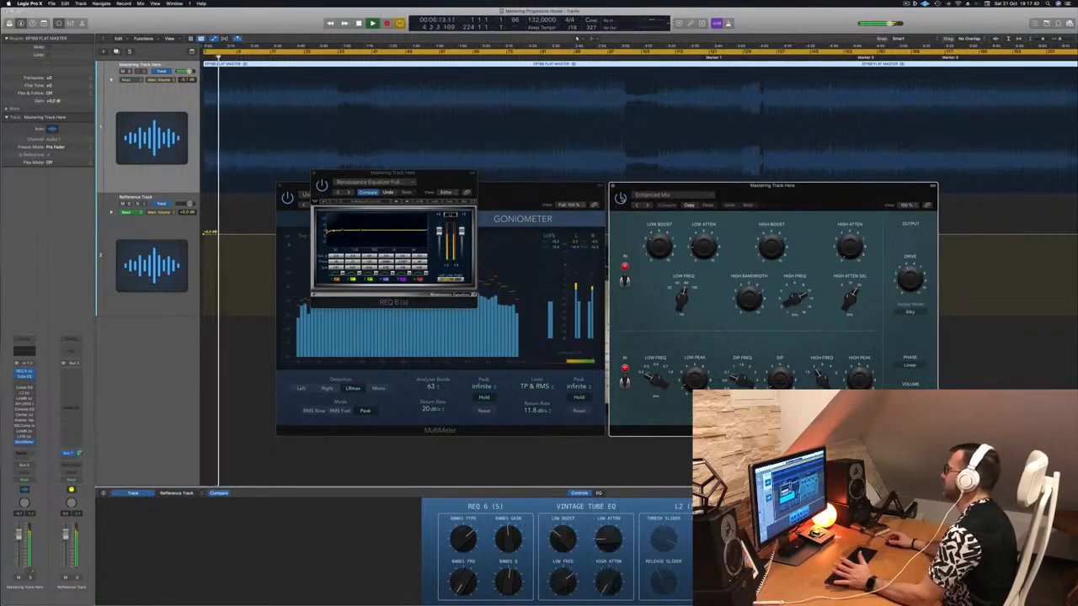
click(621, 198)
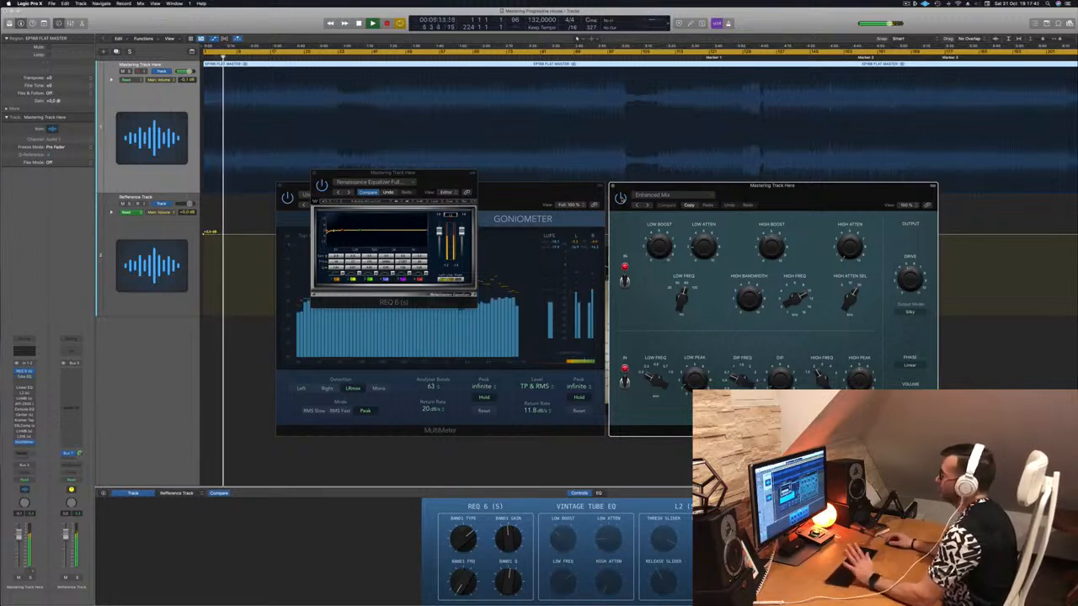
click(621, 199)
Close the Tube EQ window and arrange REQ 6 and MultiMeter on either side of the LinMB window.
drag(782, 199, 791, 202)
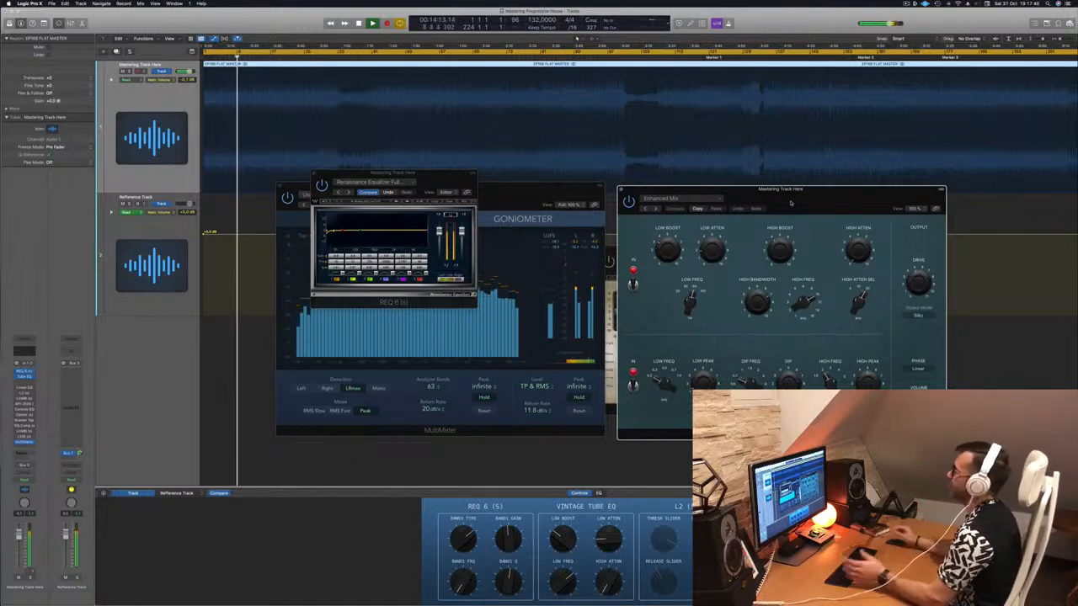
drag(791, 202, 794, 204)
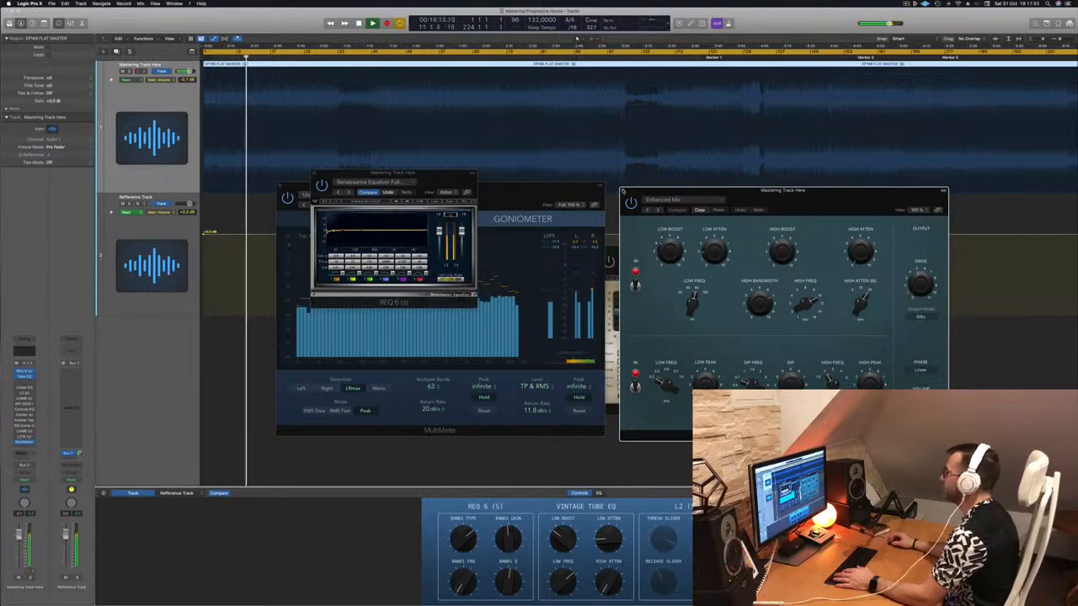
key(super+w)
drag(394, 173, 665, 167)
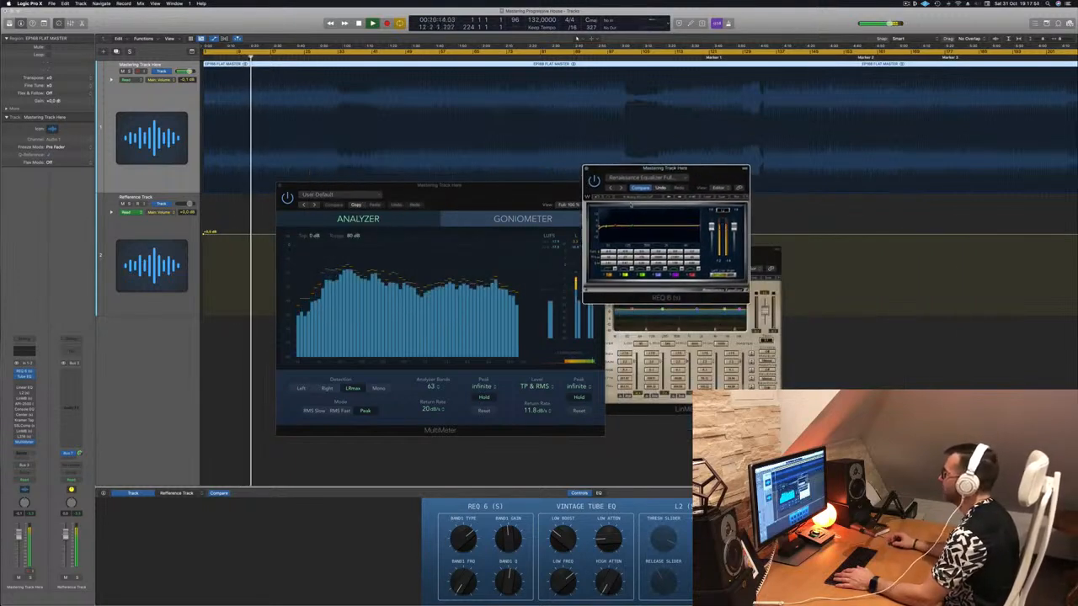
drag(739, 177, 818, 183)
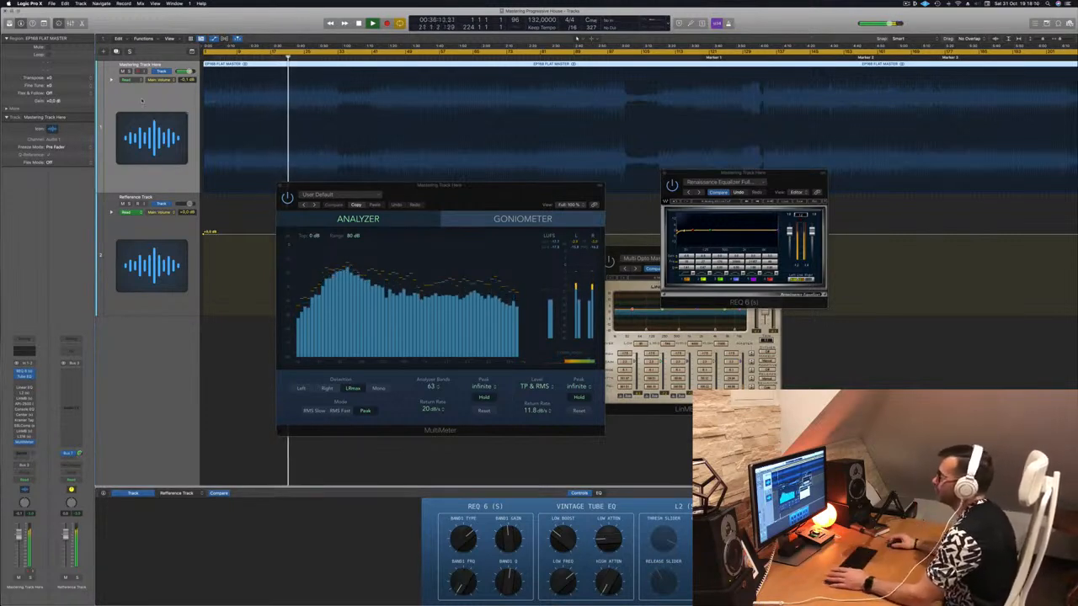
drag(478, 196, 953, 187)
drag(712, 183, 478, 190)
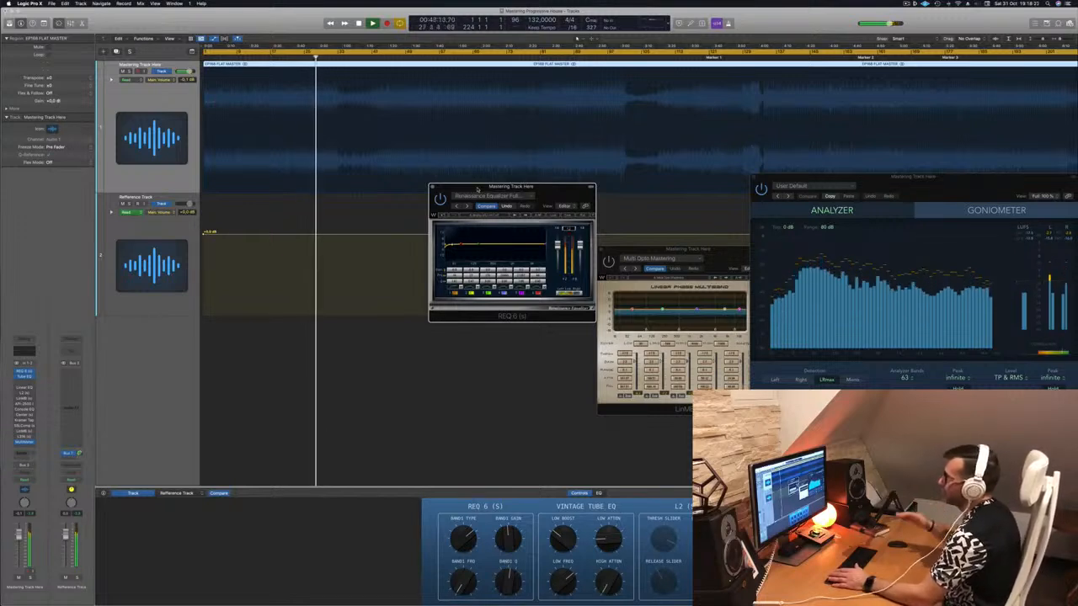
Set the cycle range to start at bar 49 and play the mastering track from there.
click(161, 95)
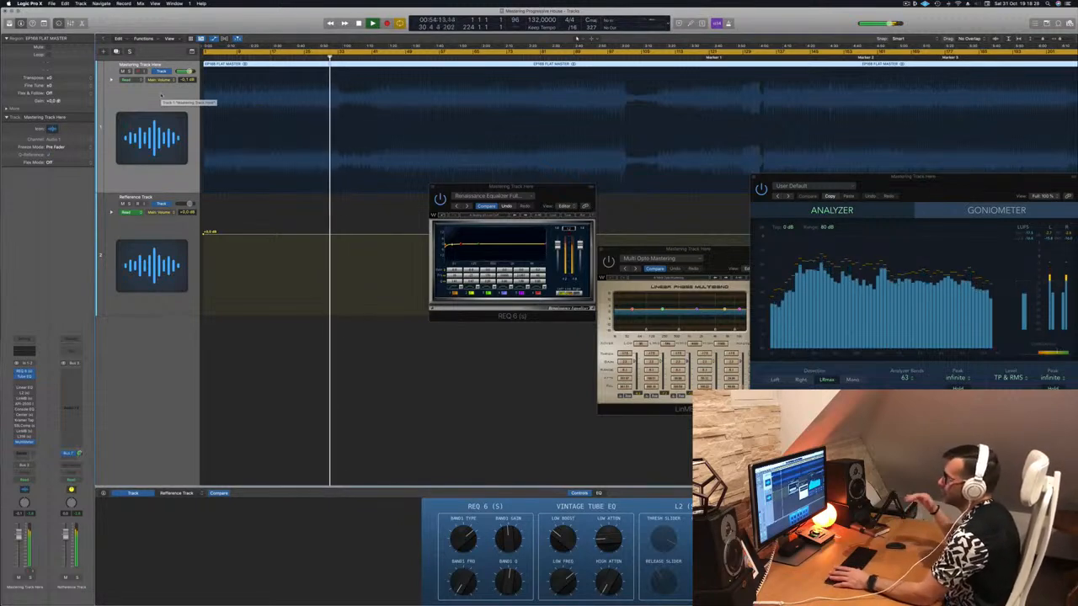
key(space)
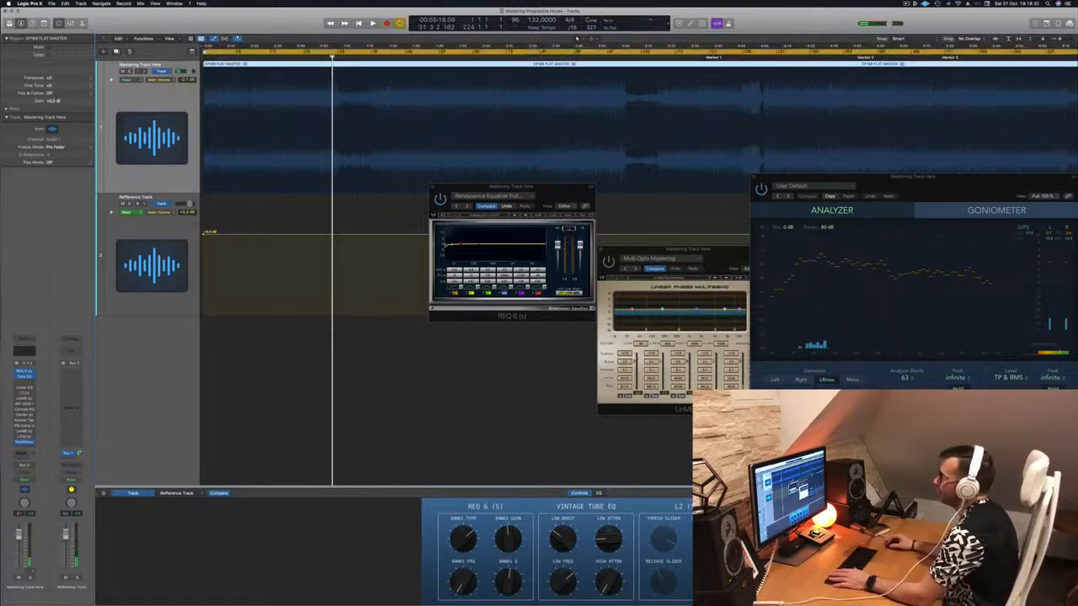
drag(205, 53, 406, 54)
key(space)
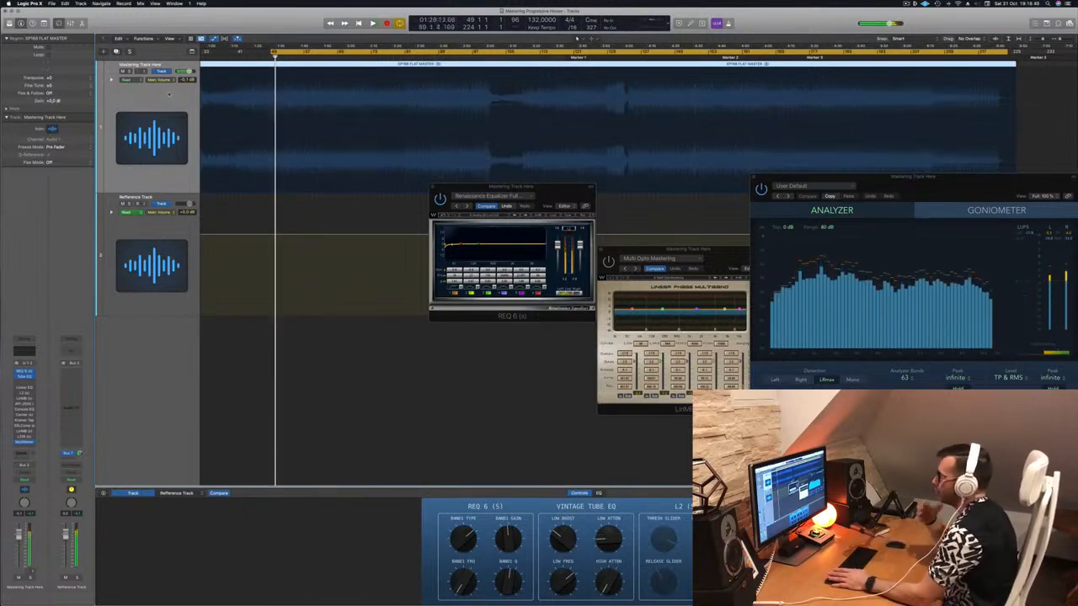
key(space)
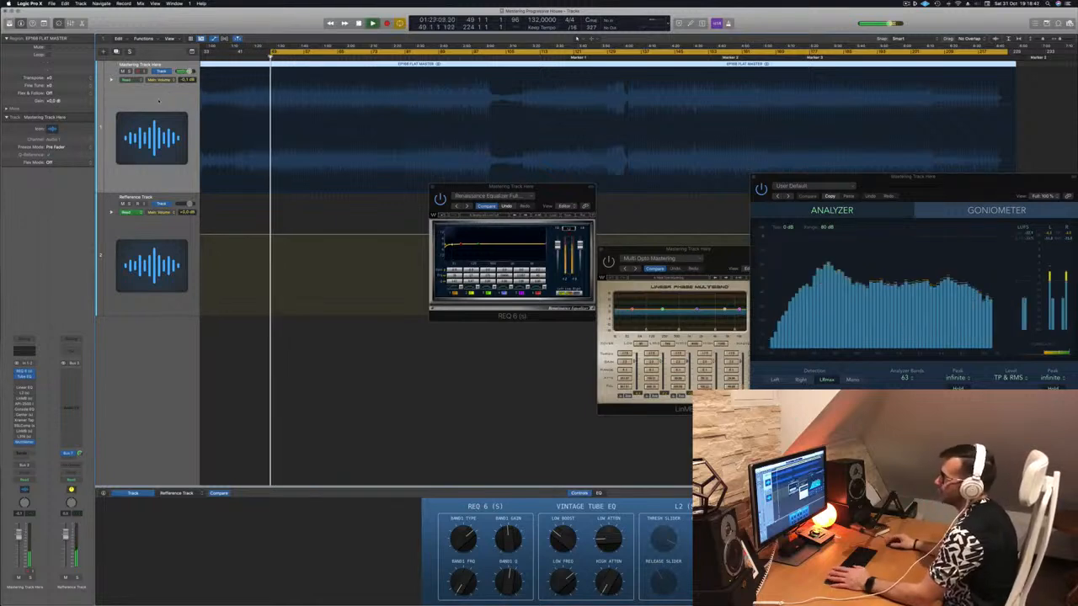
Enable and open the L2 Ultramaximizer on the mastering track and audition it around the breakdown before Marker 1.
click(24, 393)
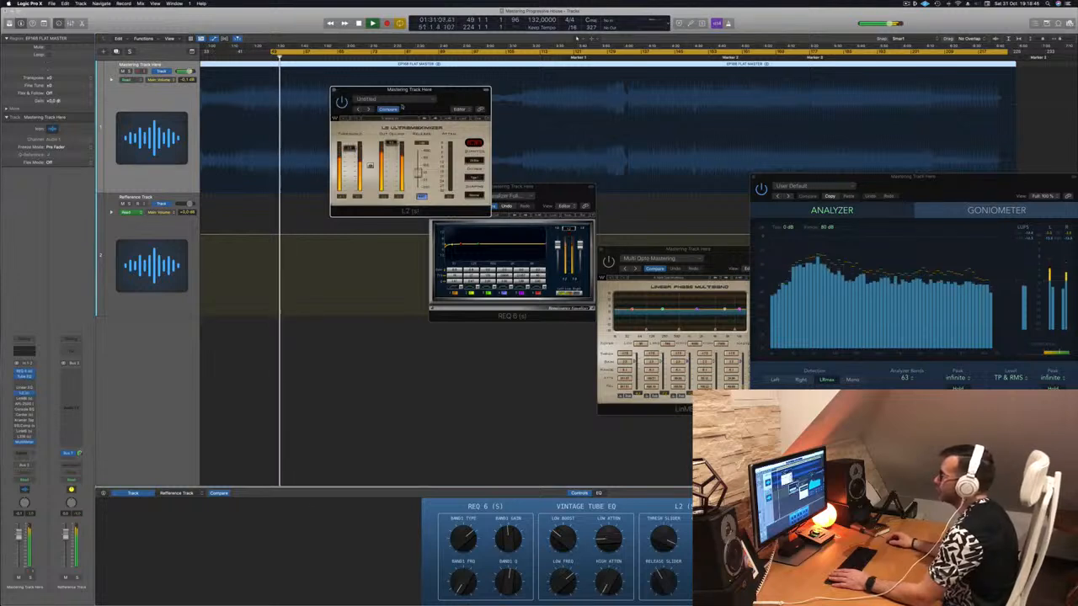
drag(453, 105, 500, 145)
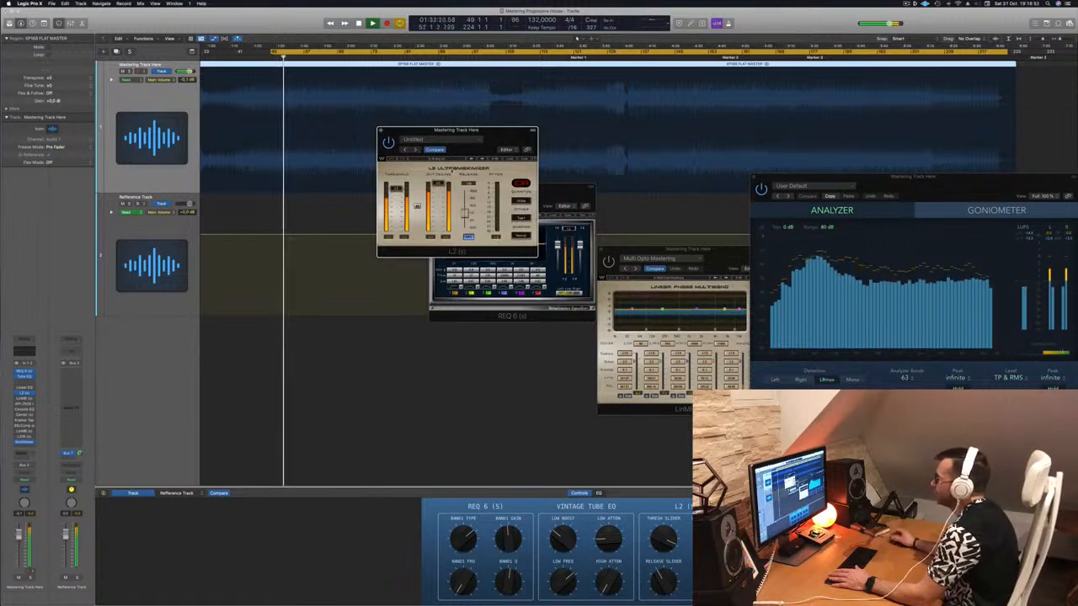
click(484, 56)
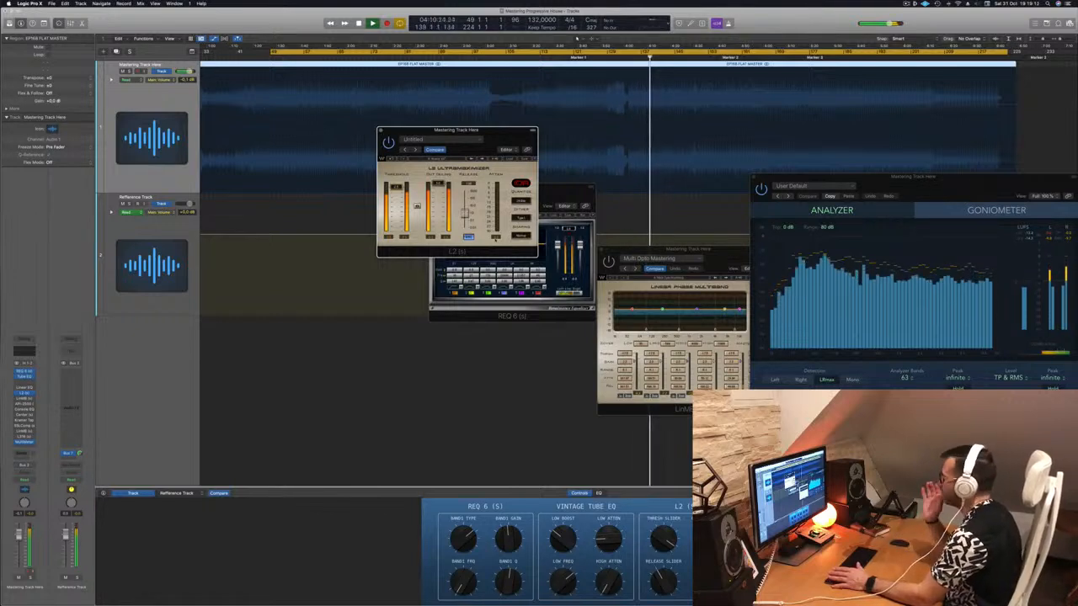
click(481, 55)
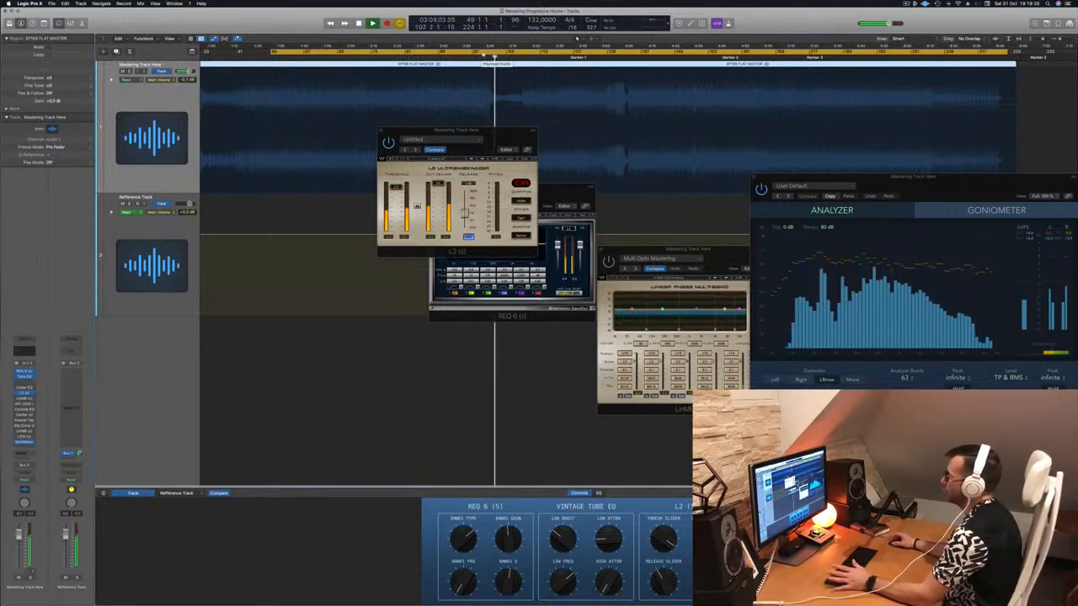
drag(495, 130, 658, 161)
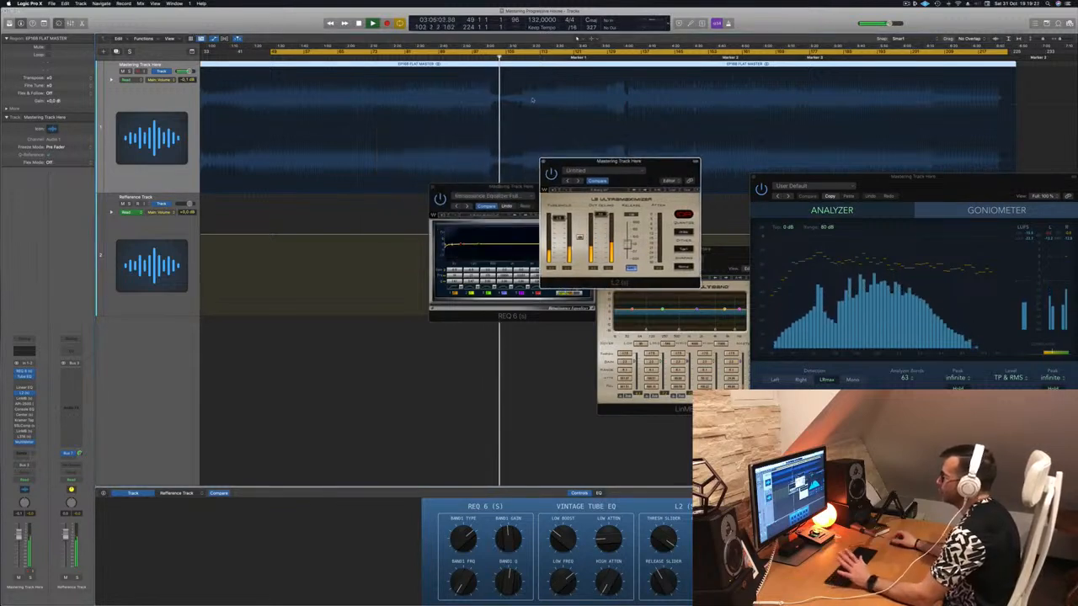
click(465, 57)
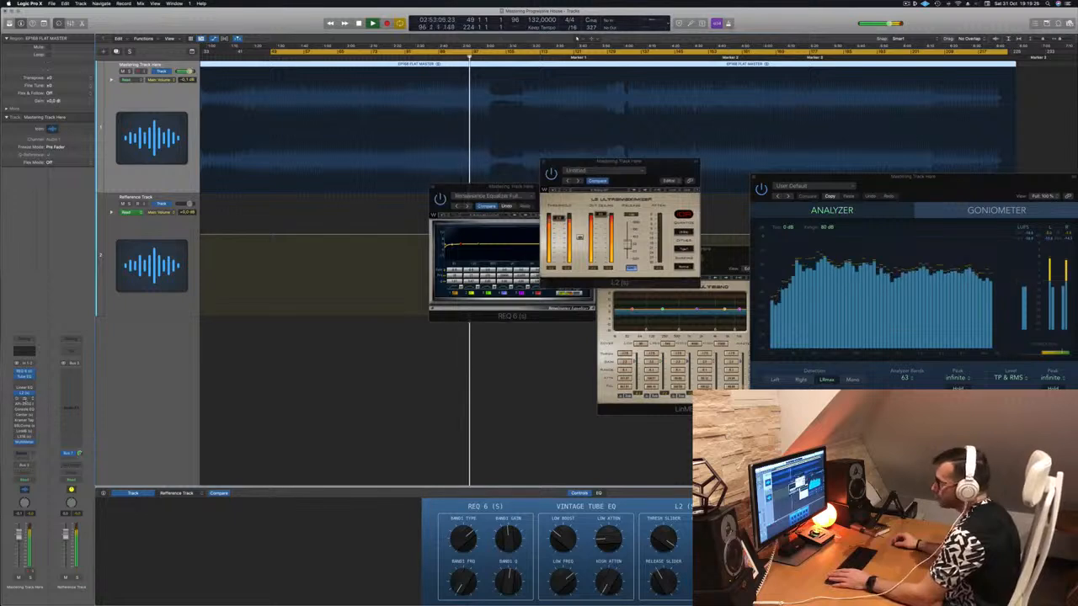
Enable and open the LinMB after the L2 on the mastering track, and restart playback from bar 49 to audition it.
click(24, 400)
drag(466, 99, 449, 117)
key(space)
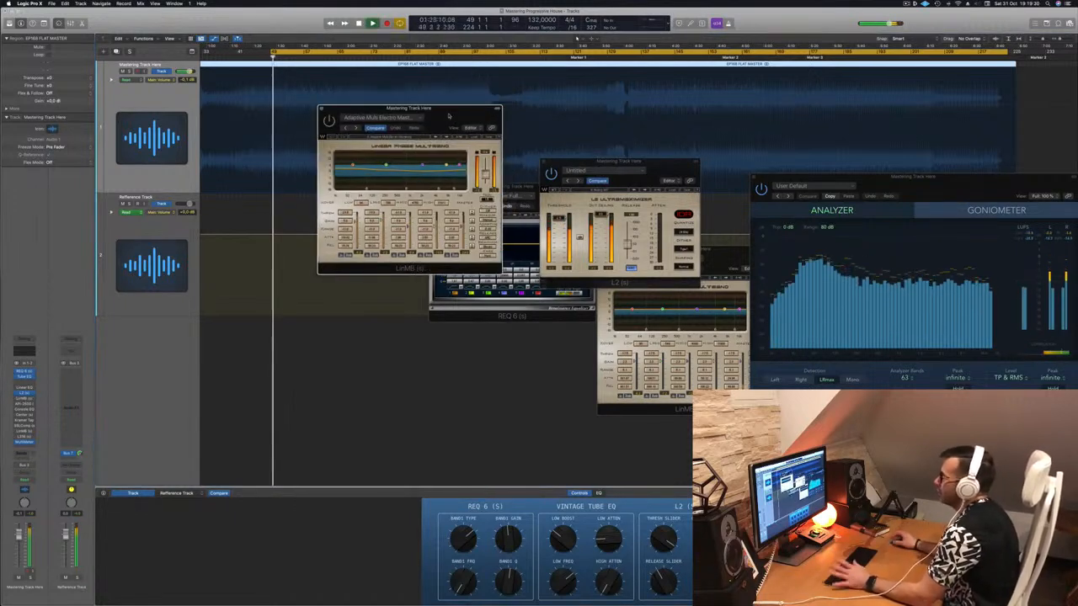
key(space)
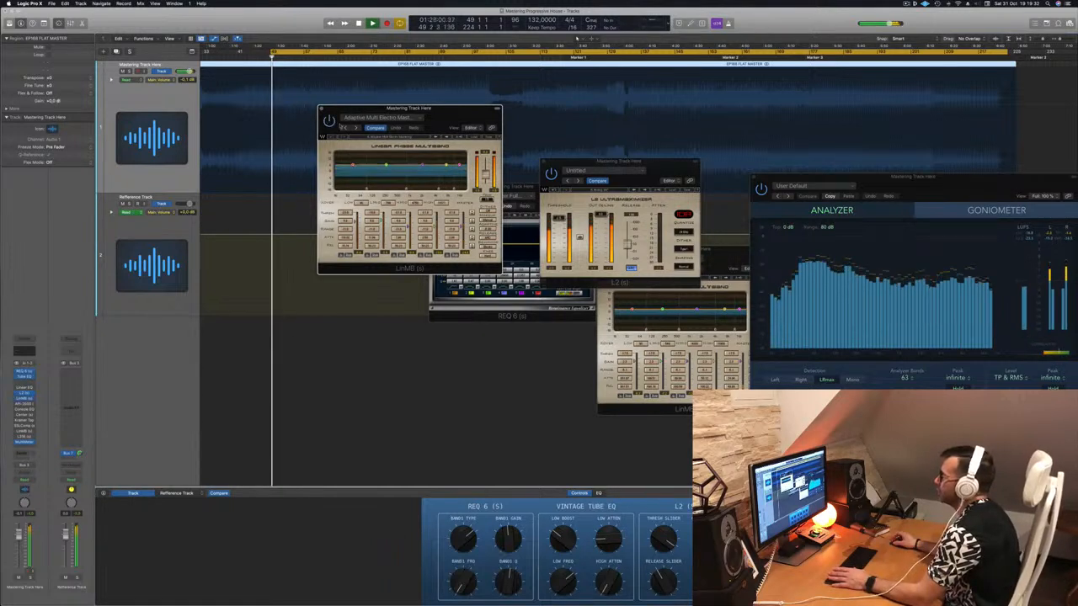
key(space)
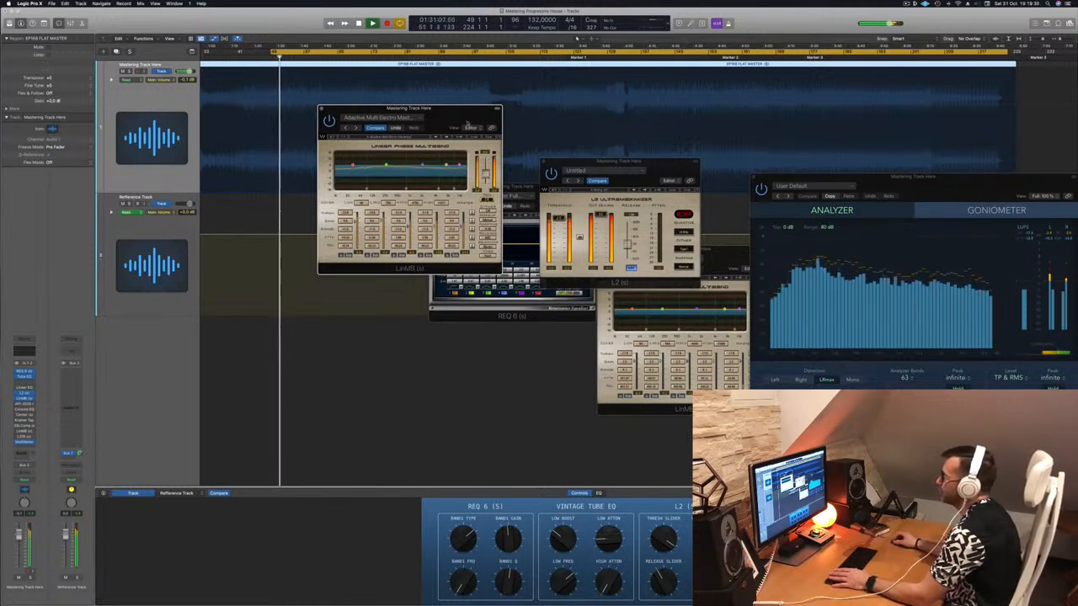
drag(467, 124, 473, 119)
key(space)
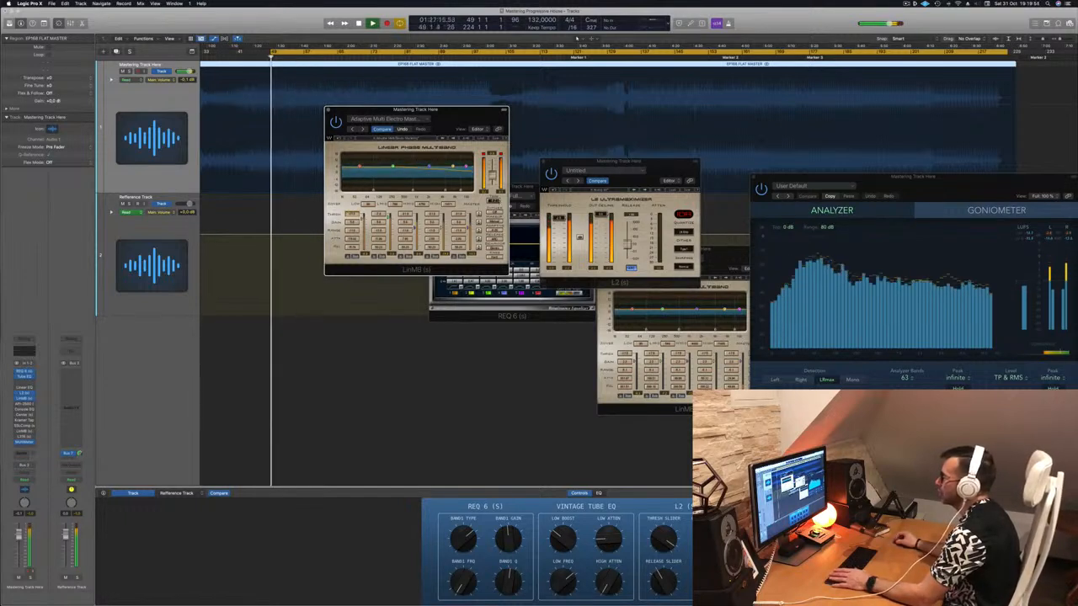
Audition the LinMB with its Adaptive Multi Electro Master preset while moving its window clear of the L2 Ultramaximizer.
drag(486, 118, 499, 128)
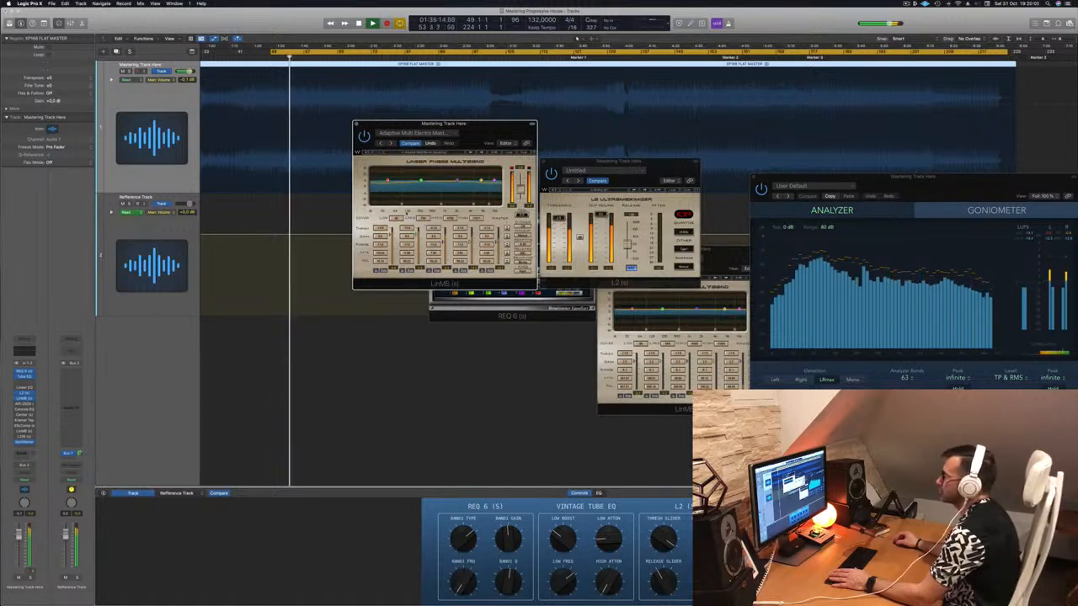
drag(482, 128, 577, 163)
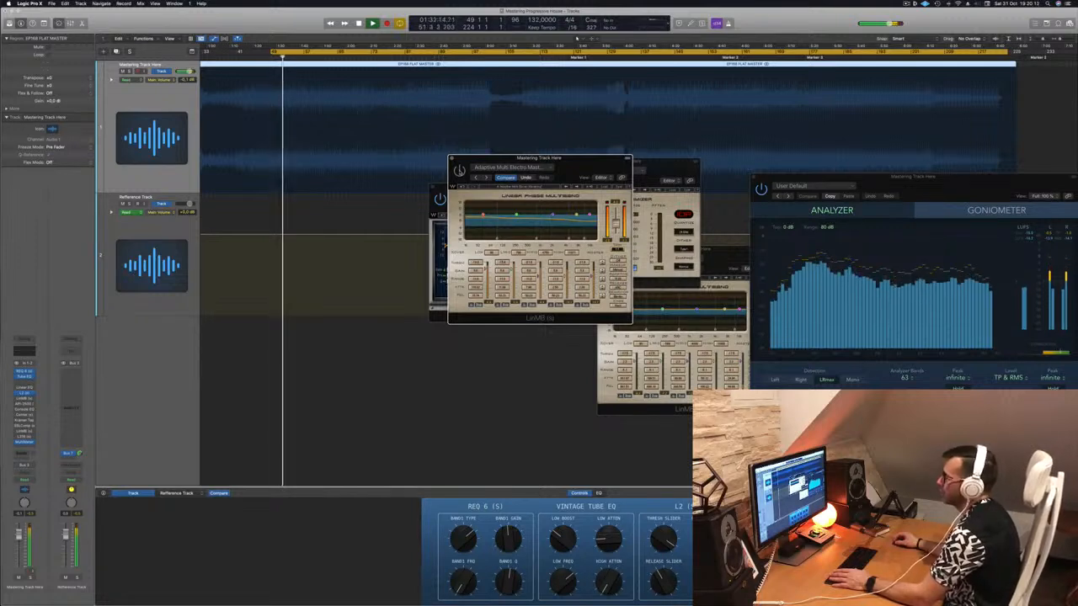
drag(574, 160, 522, 169)
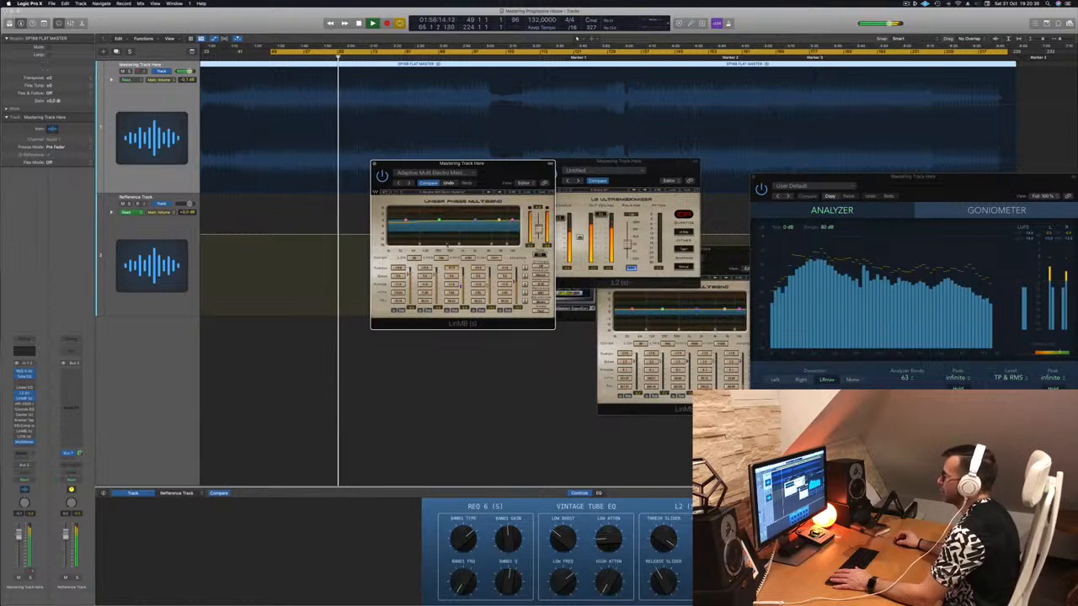
drag(509, 172, 467, 200)
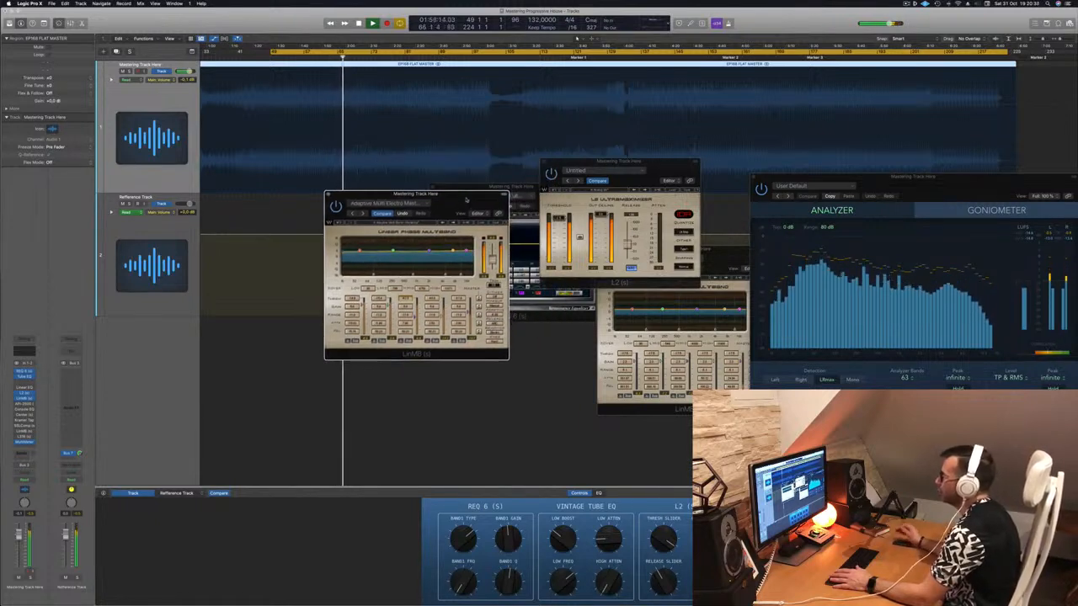
Set a new cycle range from bar 81 to bar 103 and play the mastering track from its start.
click(408, 53)
drag(409, 52, 497, 59)
key(space)
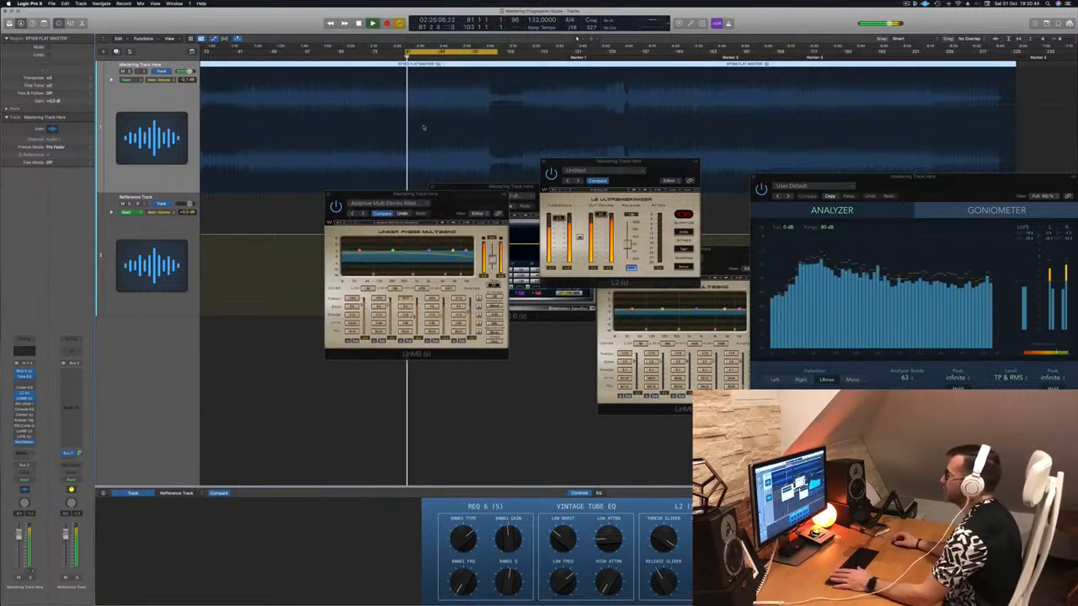
Spread out the LinMB, L2 Ultramaximizer and MultiMeter windows so their controls and meters can be watched together.
drag(446, 196, 451, 241)
drag(631, 164, 657, 129)
drag(965, 184, 970, 175)
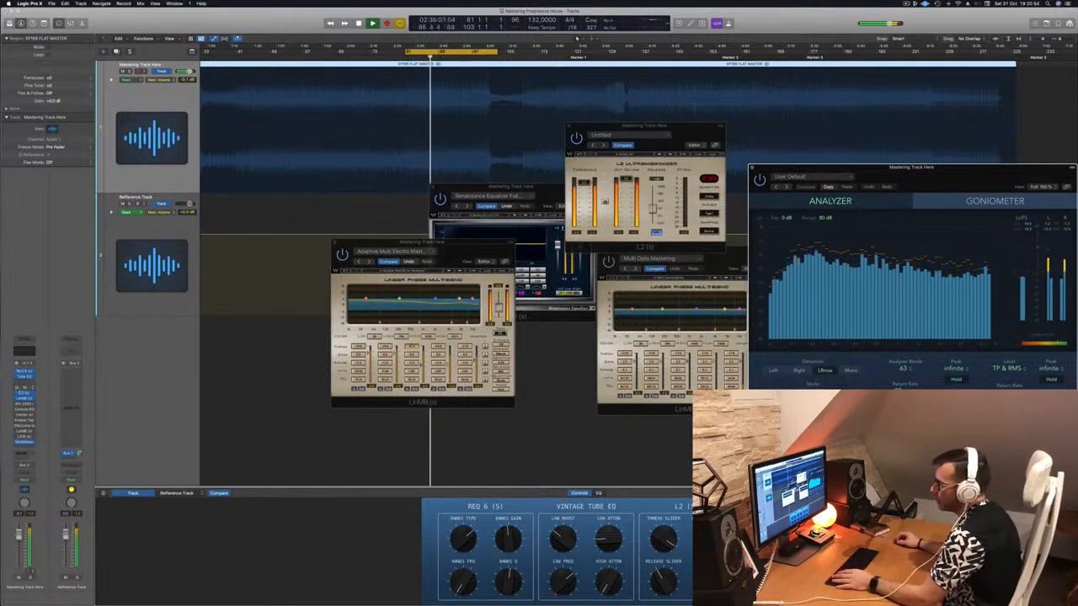
Enable the Linear Phase EQ, set its high shelf to 9000 Hz and +3.5 dB, and compare against bypass.
click(24, 389)
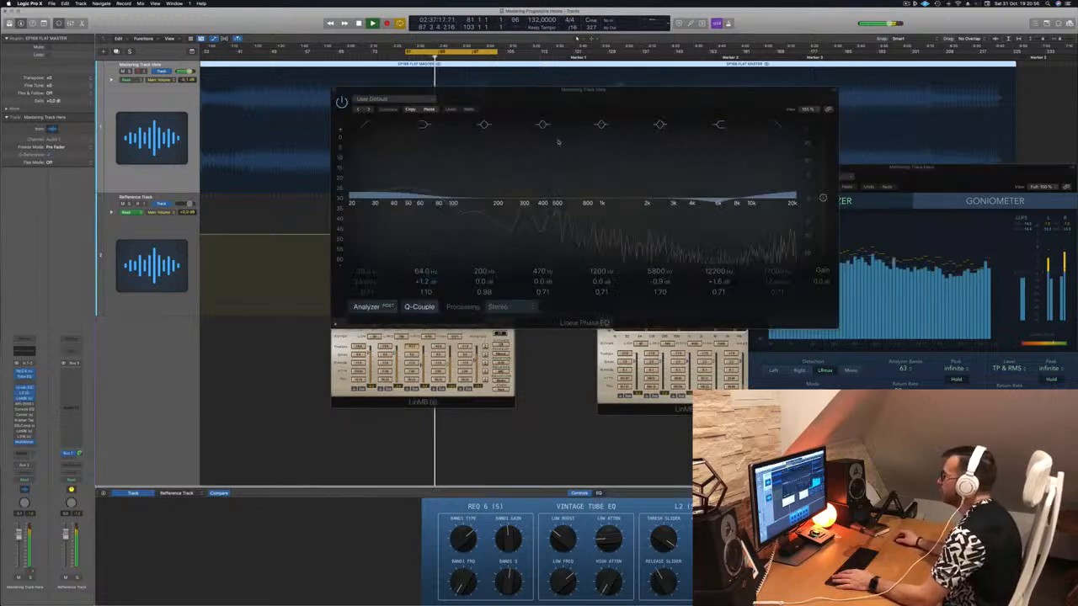
mouse_move(716, 272)
mouse_down()
mouse_move(716, 253)
mouse_move(715, 293)
mouse_move(716, 268)
mouse_up()
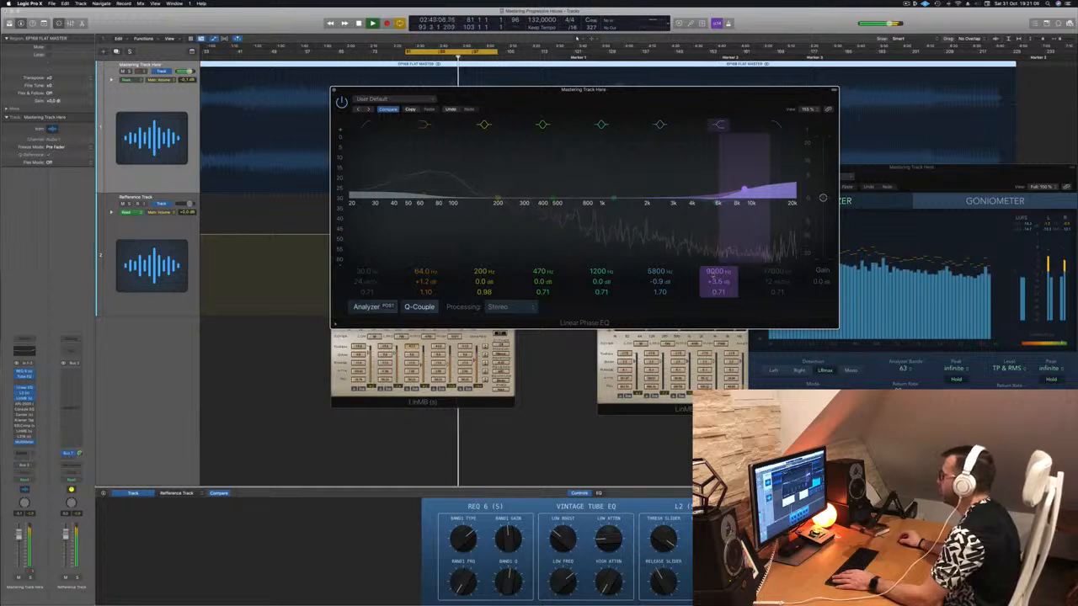
click(342, 101)
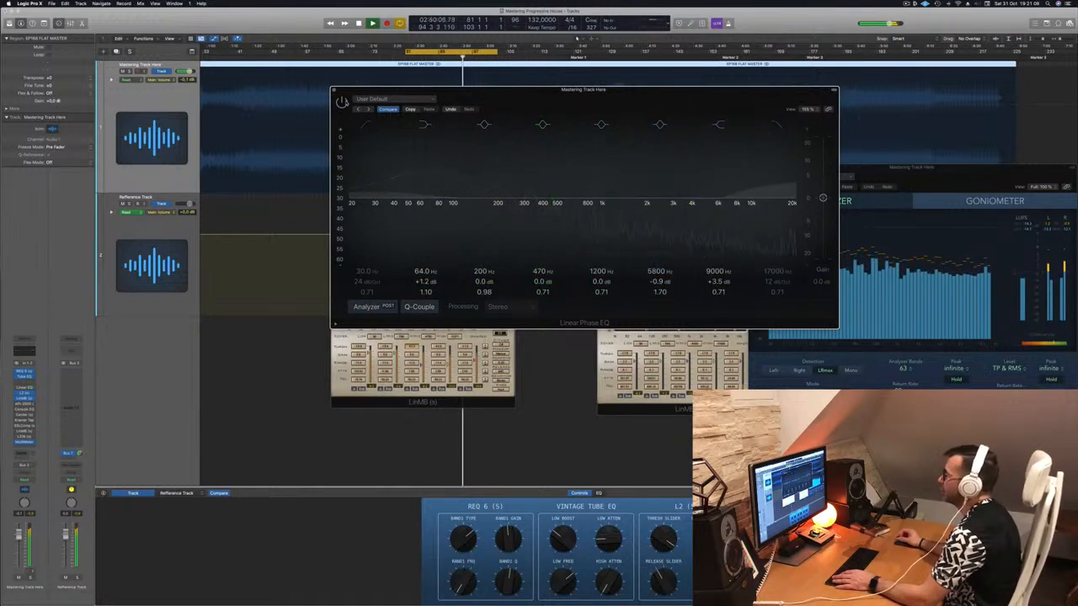
click(341, 101)
Replay the cycle from bar 81, bypass and re-enable the Linear Phase EQ to compare the sound, and close its window.
drag(602, 99, 643, 166)
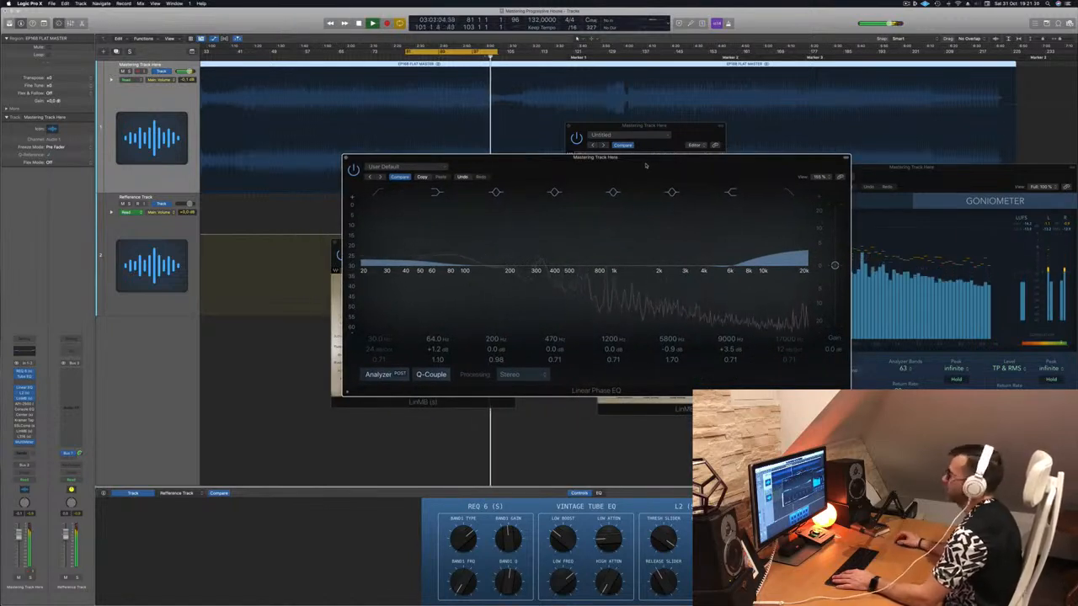
key(space)
key(space)
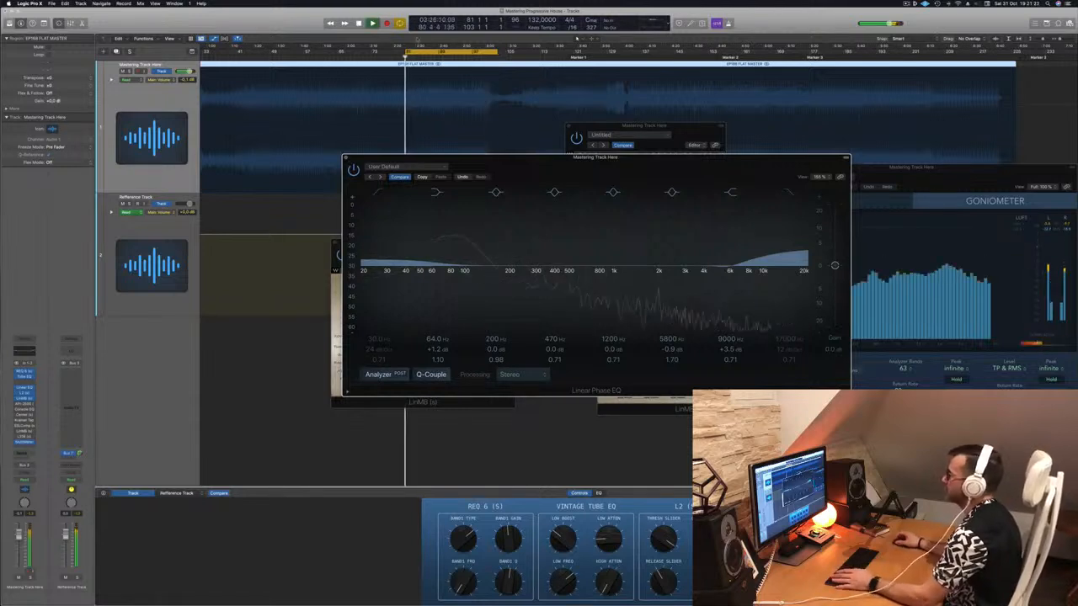
drag(505, 157, 443, 131)
click(293, 144)
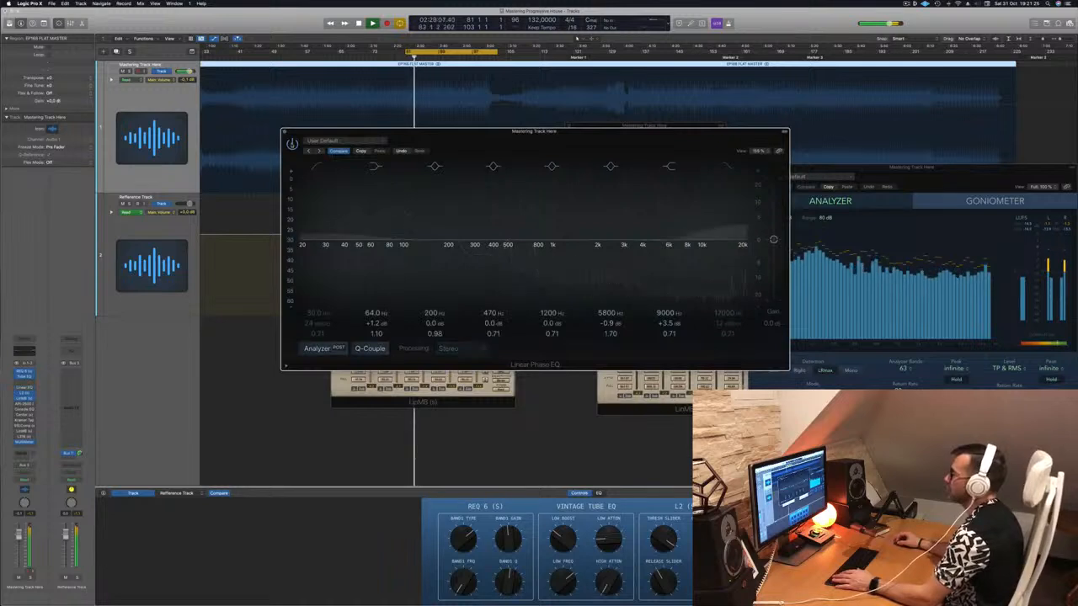
click(292, 144)
click(285, 131)
Restart the cycle playback and check the LinMB and L2 Ultramaximizer by closing and reopening their windows.
key(space)
key(space)
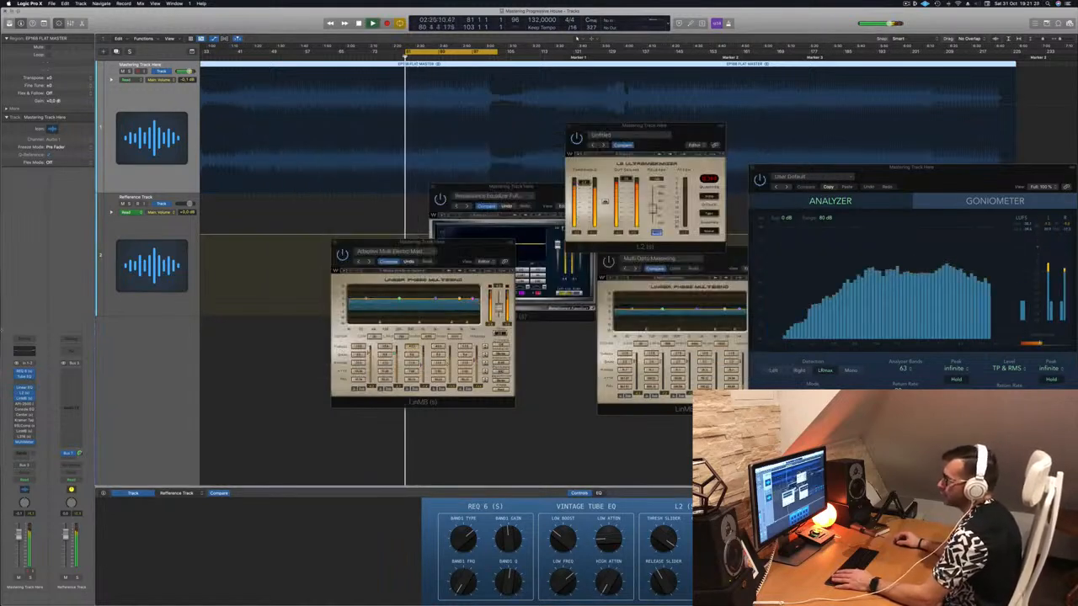
click(24, 399)
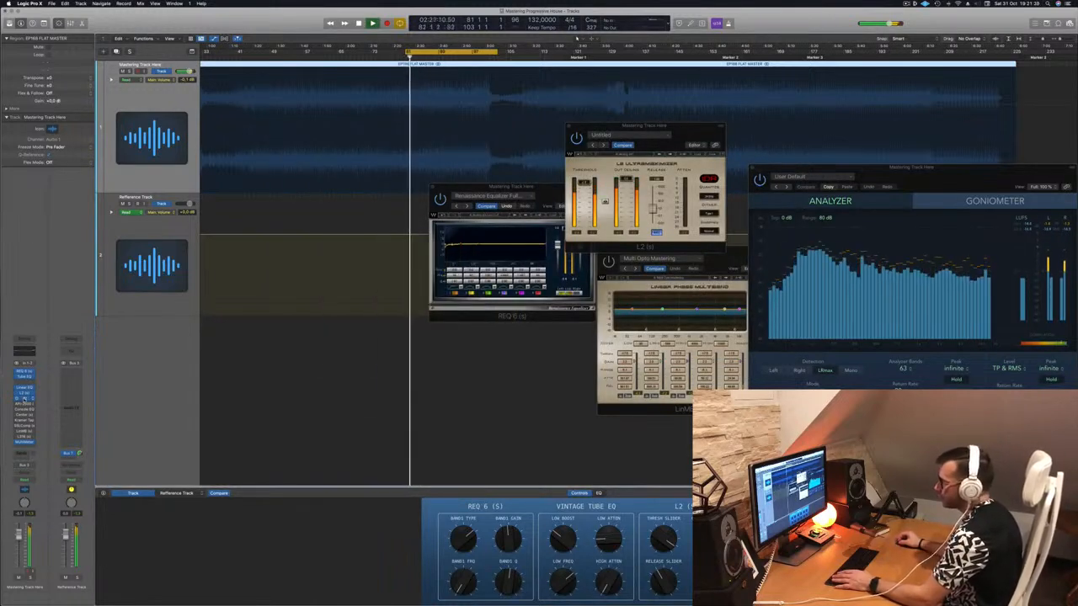
click(24, 399)
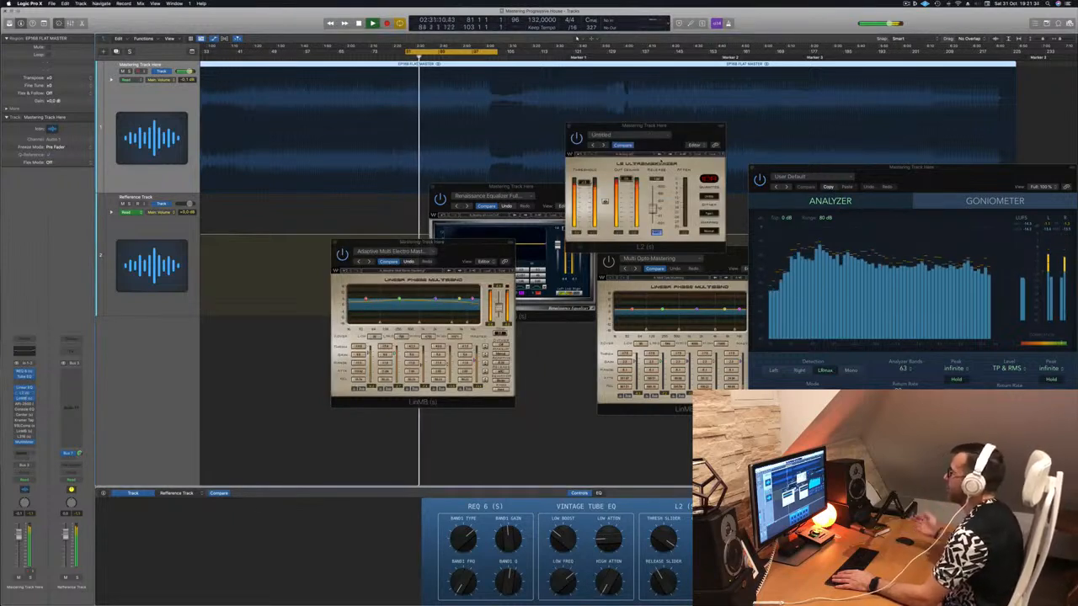
key(super+w)
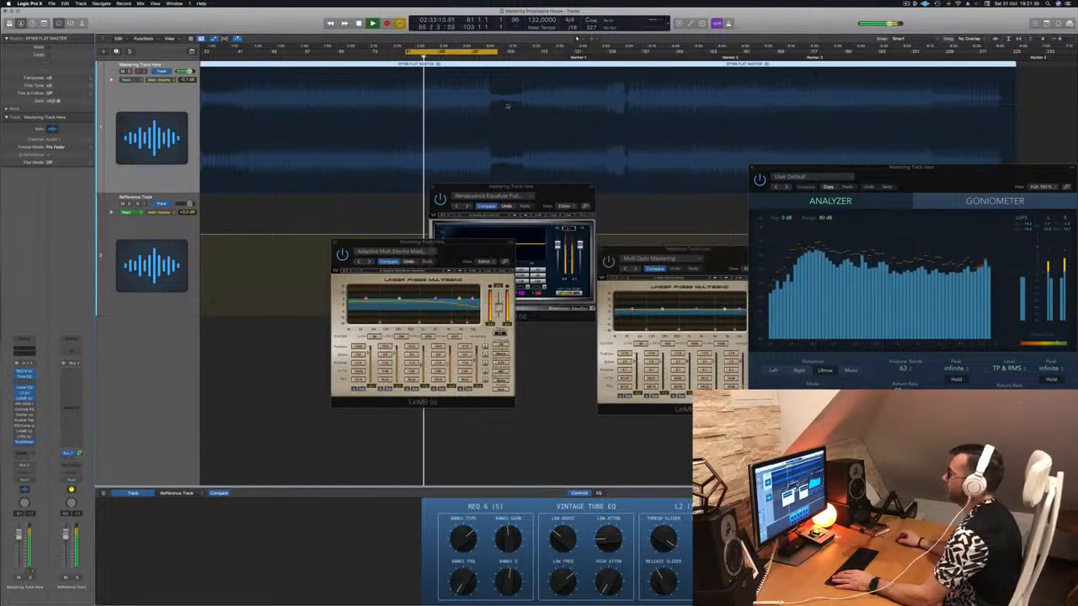
click(25, 394)
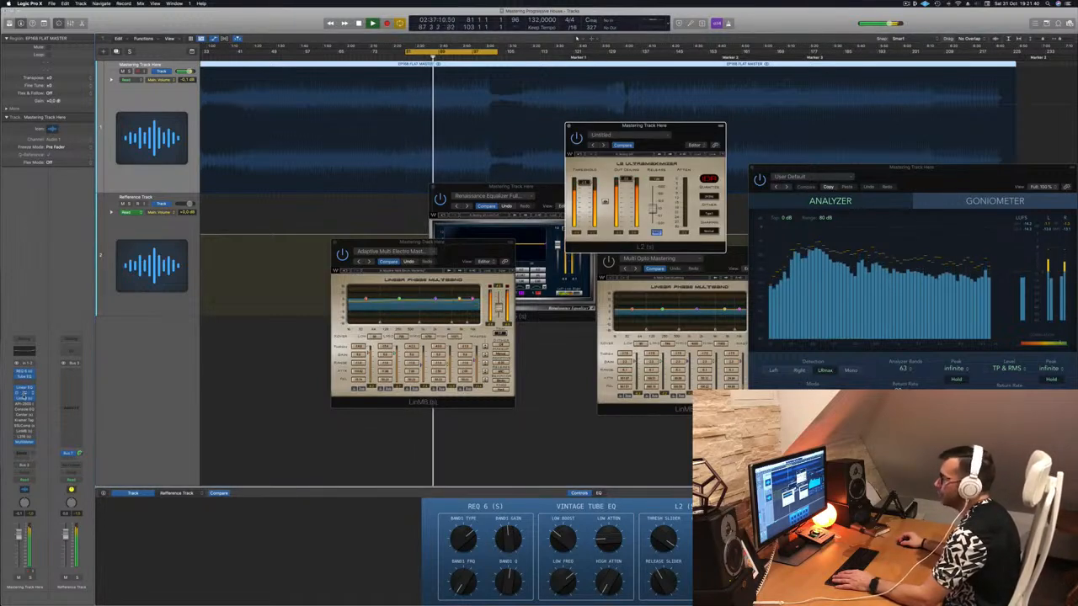
Reopen the Linear Phase EQ, switch its 64 Hz low shelf off and on to compare the low end, and close it.
click(24, 391)
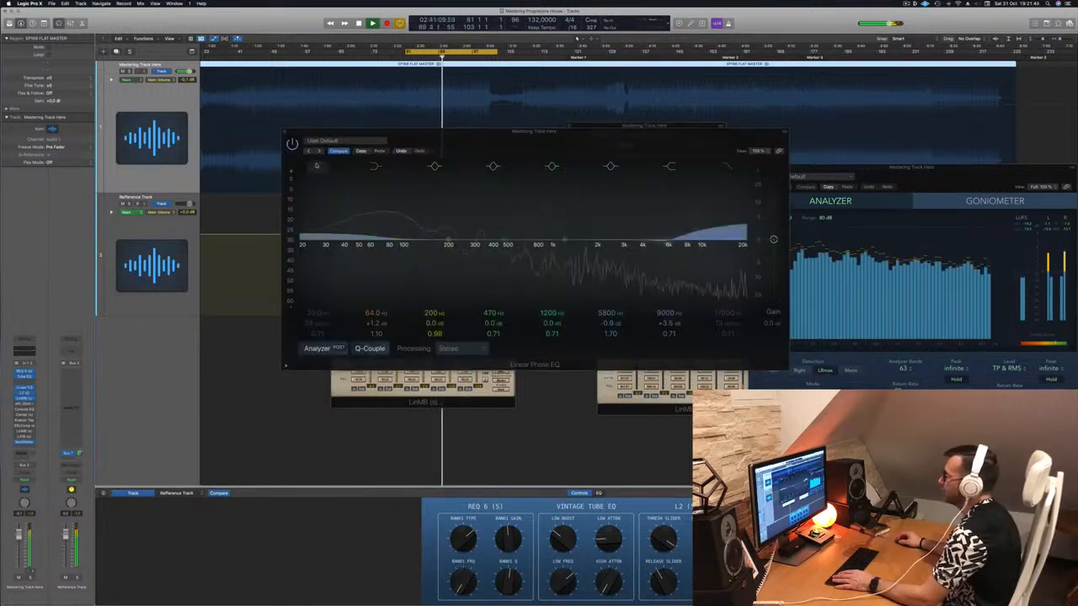
click(377, 168)
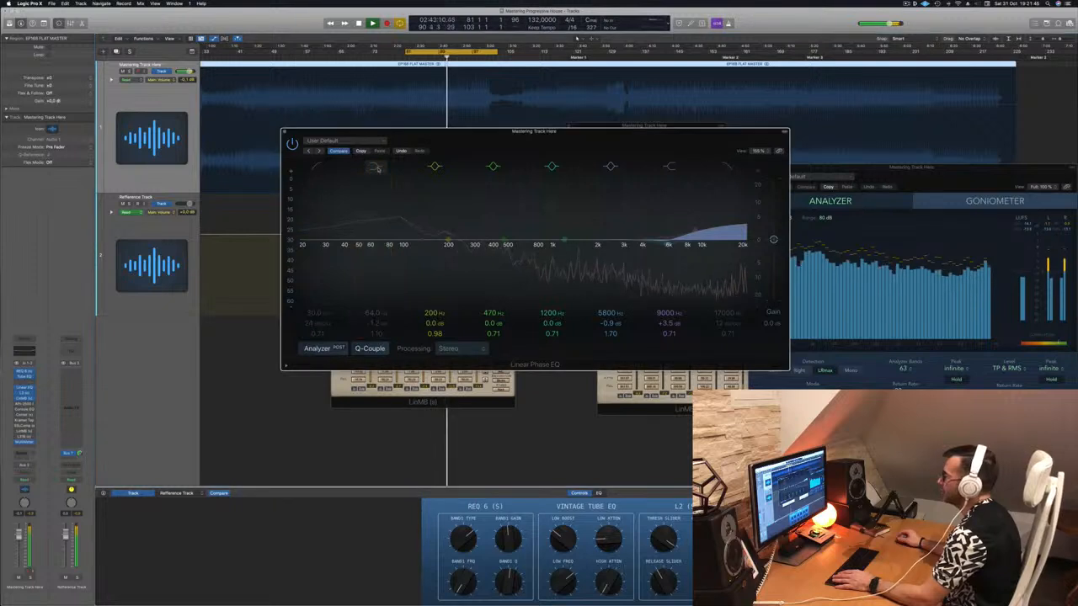
click(378, 168)
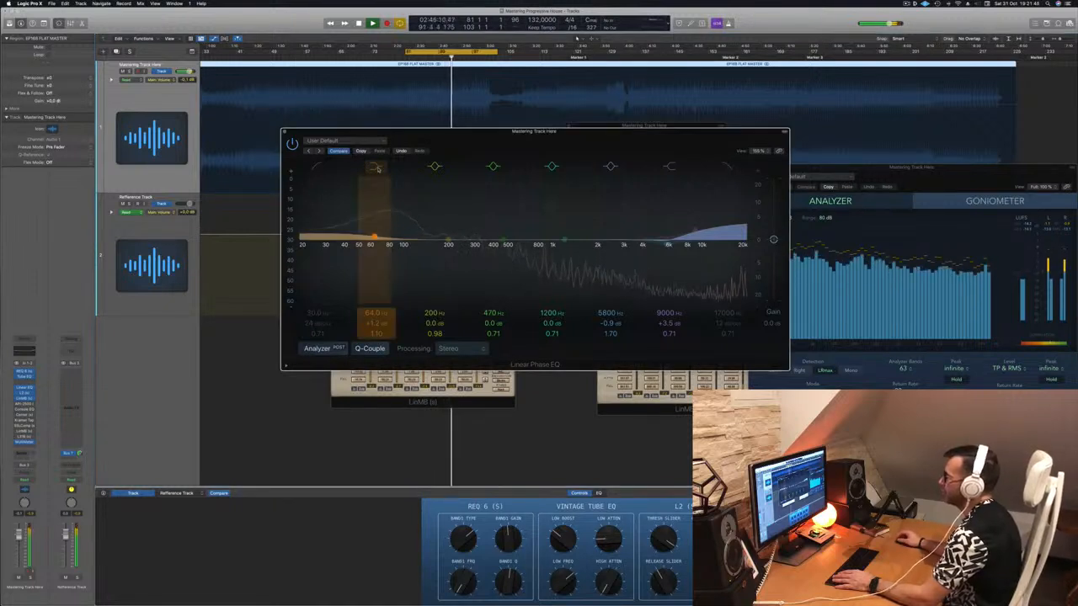
click(284, 132)
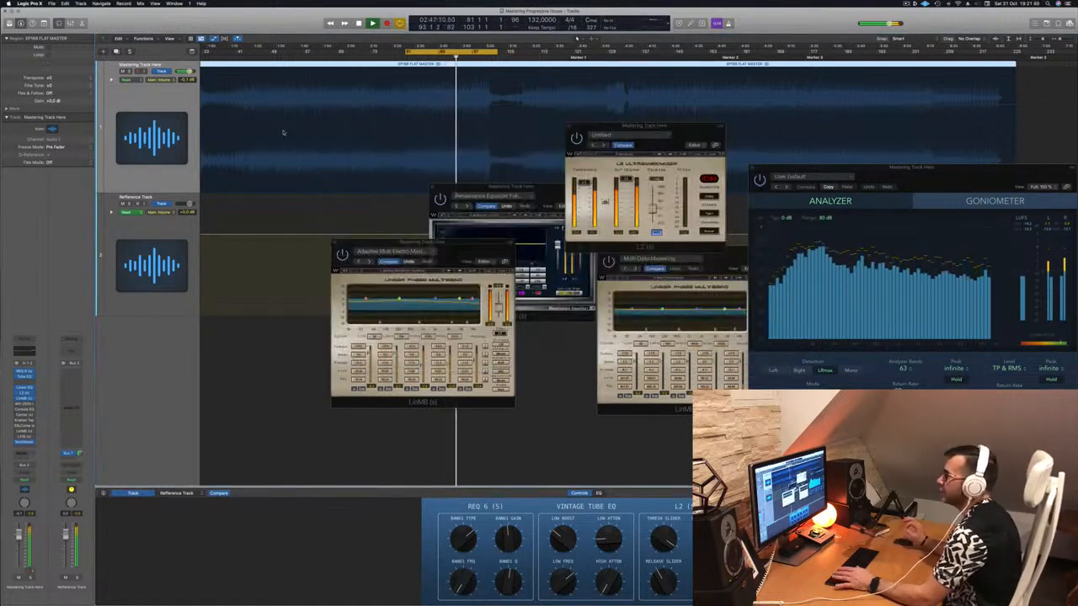
Move the L2 Ultramaximizer aside, then enable and open the API-2500 compressor and replay the cycle from bar 81.
drag(712, 132, 843, 117)
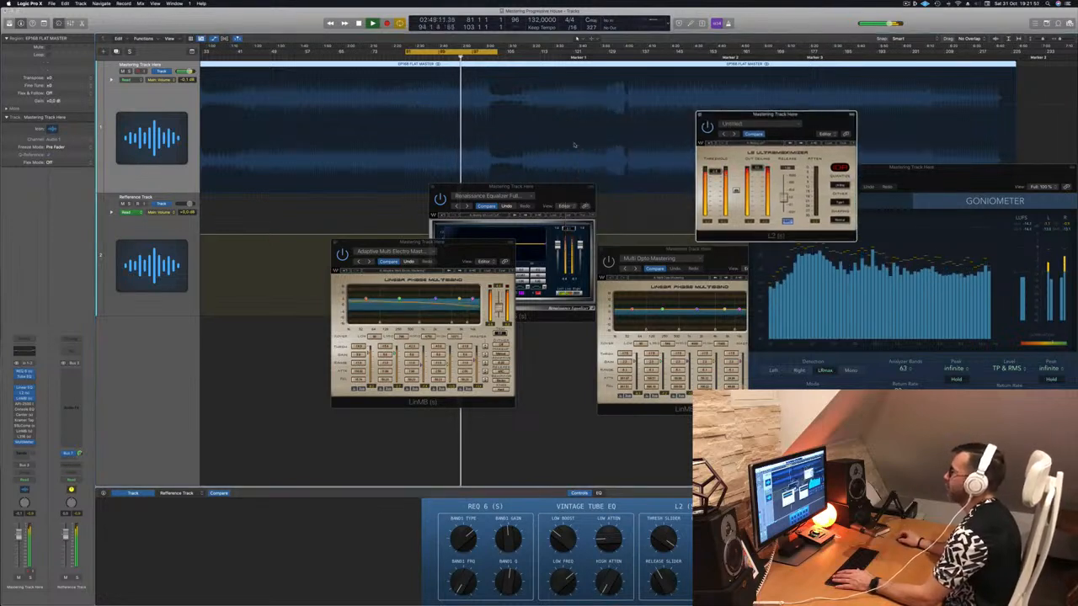
click(24, 404)
drag(460, 101, 541, 135)
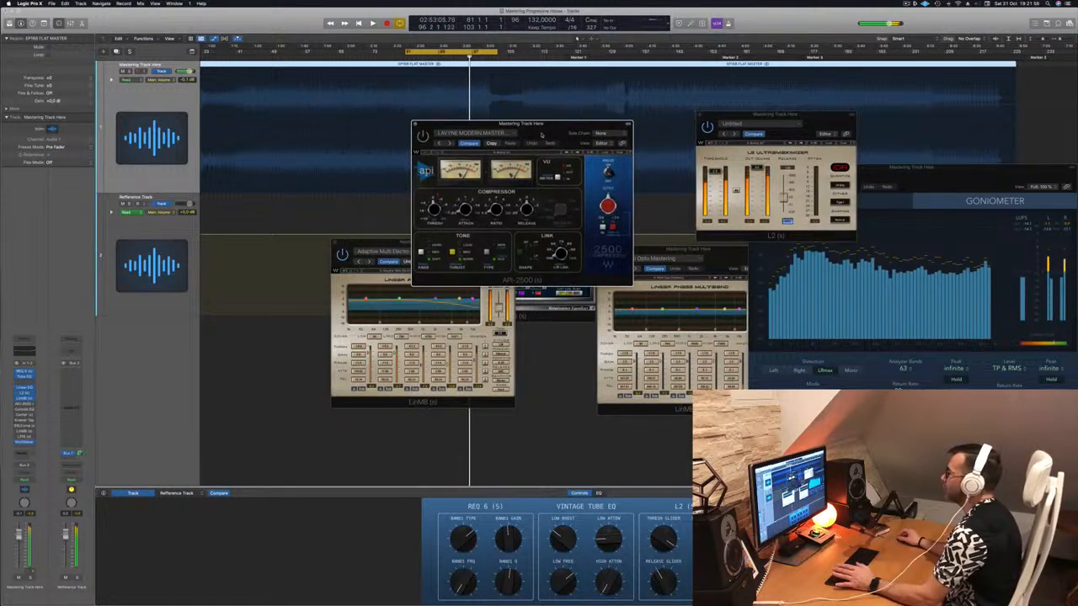
key(space)
key(space)
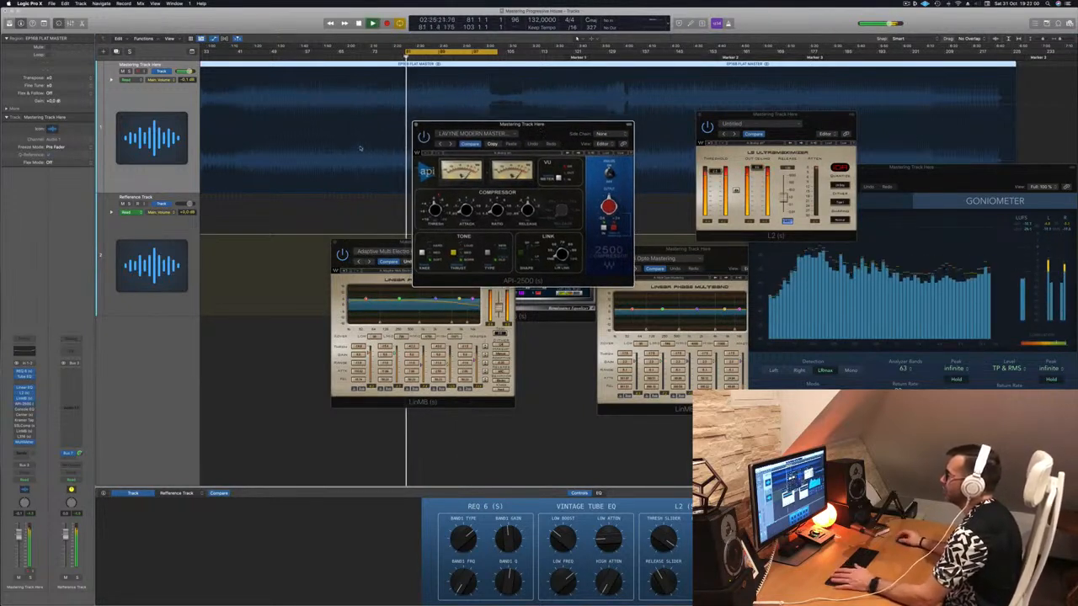
Audition the API-2500 while repositioning its window over the other plug-ins, and close the window.
drag(524, 133, 514, 165)
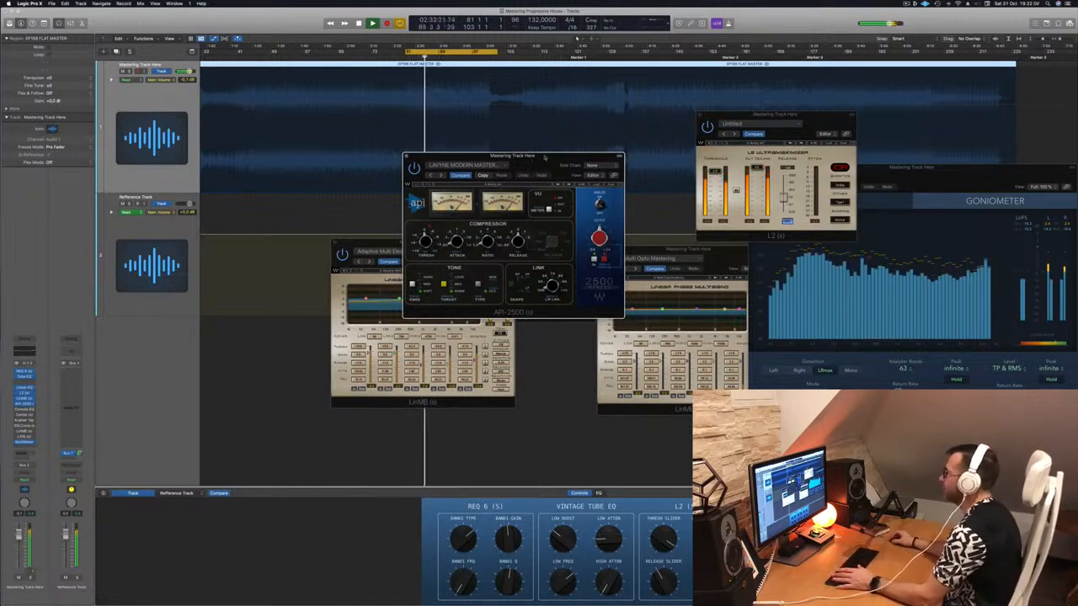
drag(546, 157, 542, 159)
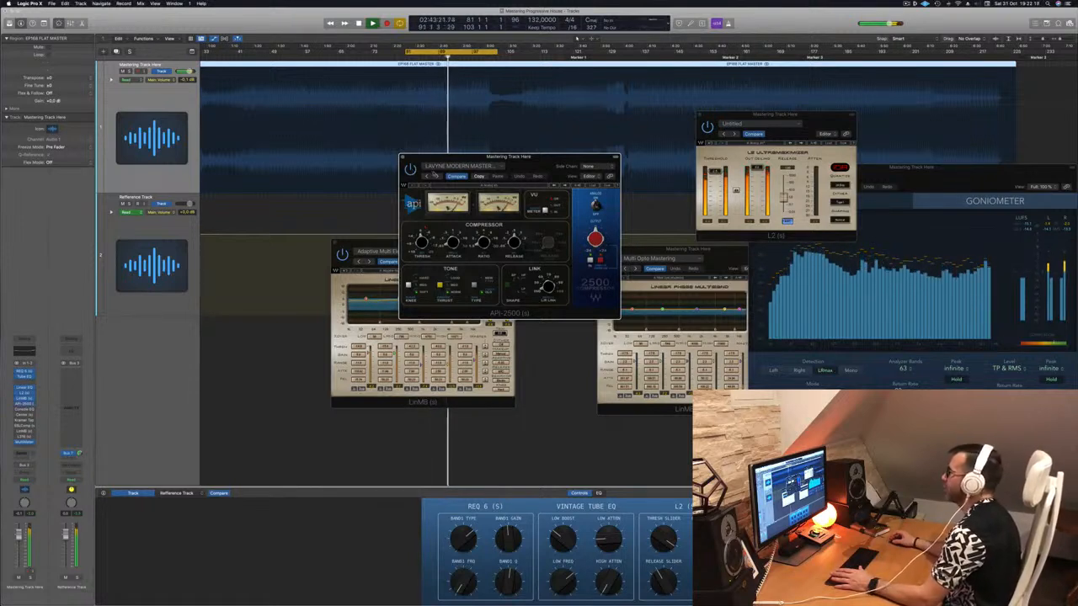
drag(537, 165, 495, 189)
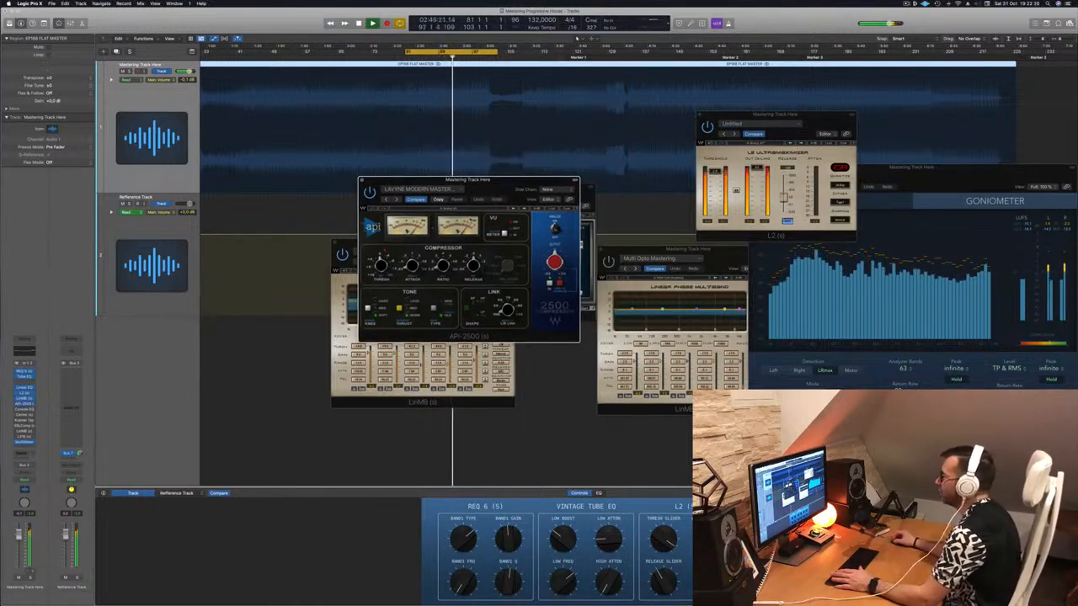
drag(467, 179, 562, 174)
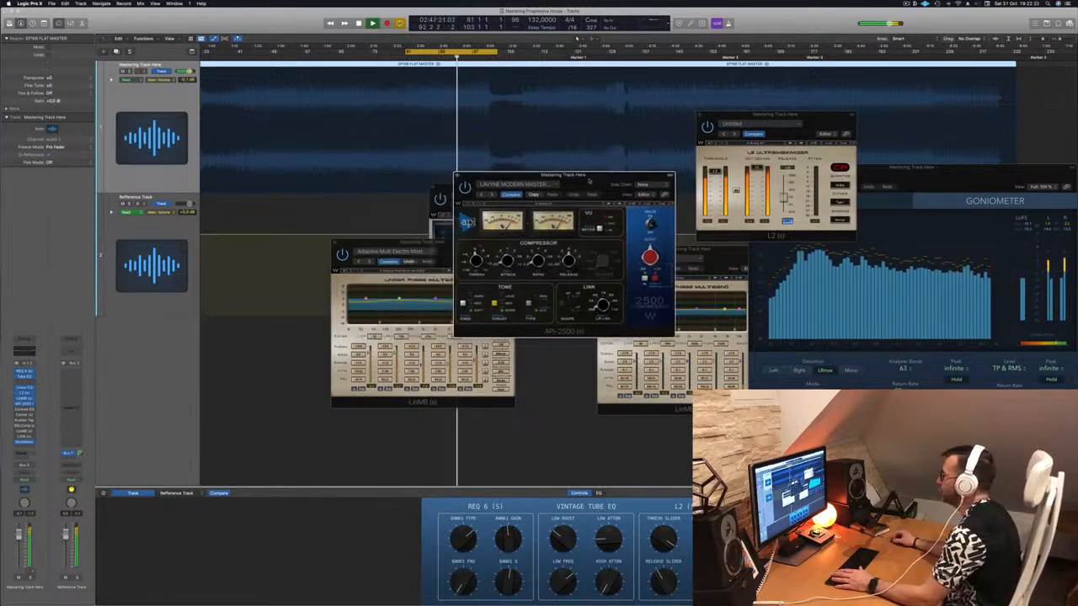
click(458, 175)
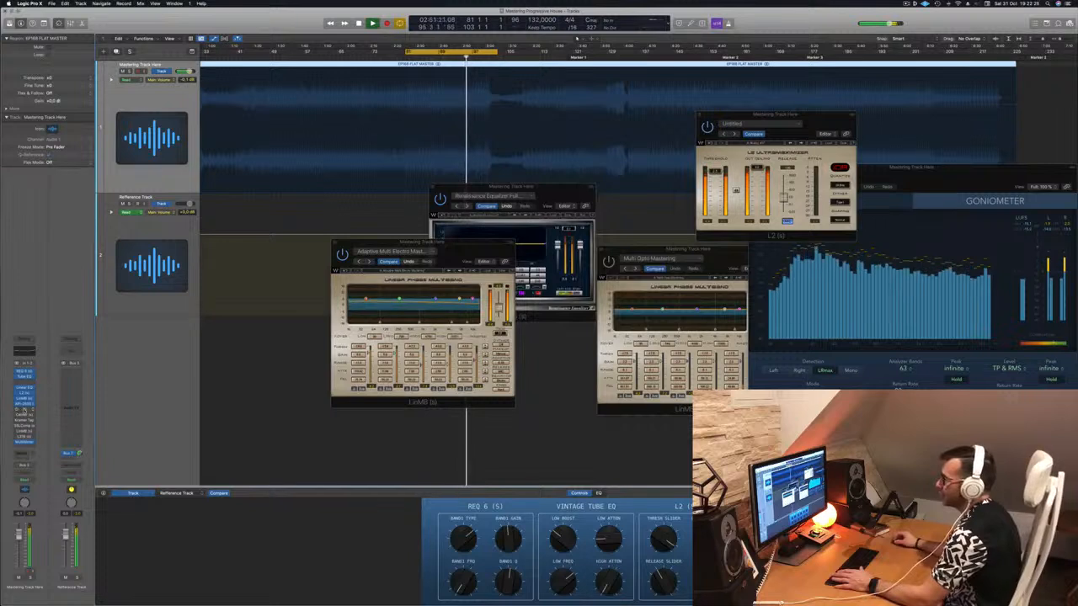
Open the Vintage Console EQ, audition it while repositioning its window and restarting the cycle playback, and close it.
click(26, 411)
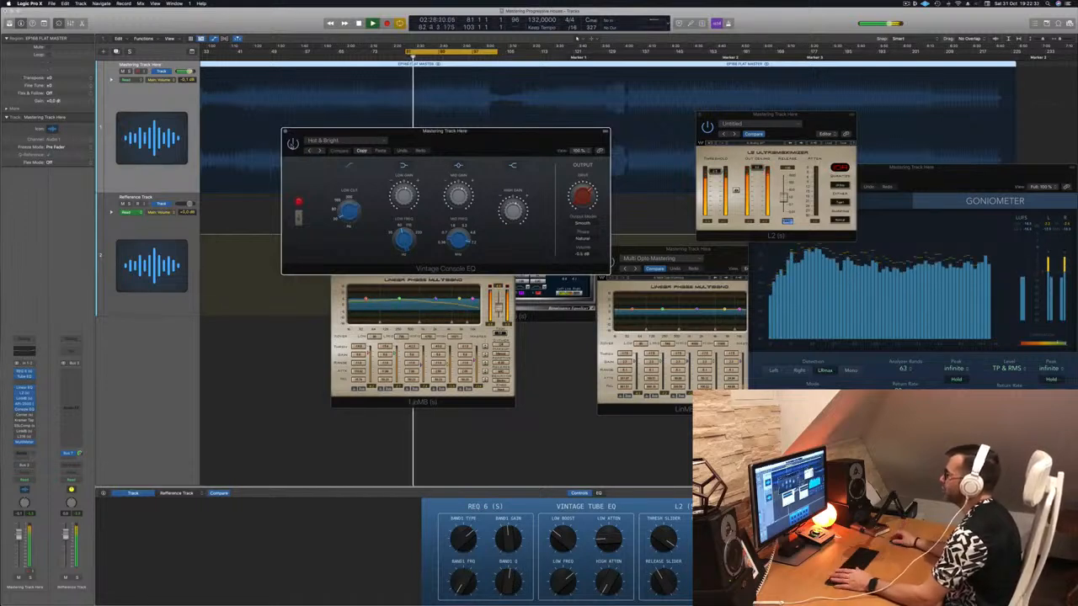
drag(476, 142, 524, 240)
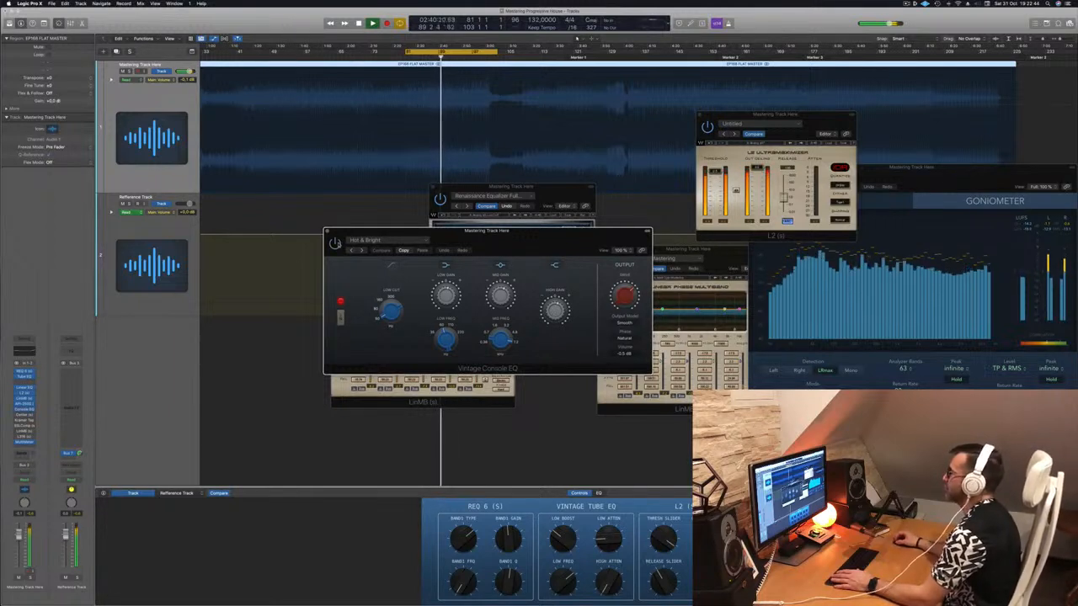
drag(530, 241, 667, 239)
key(space)
key(space)
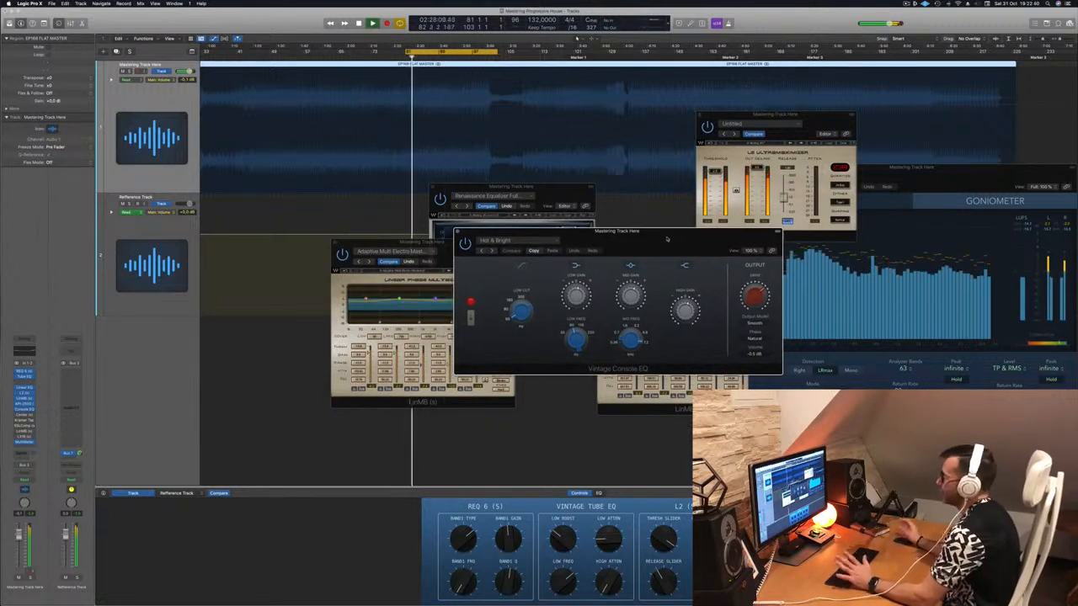
drag(667, 239, 654, 244)
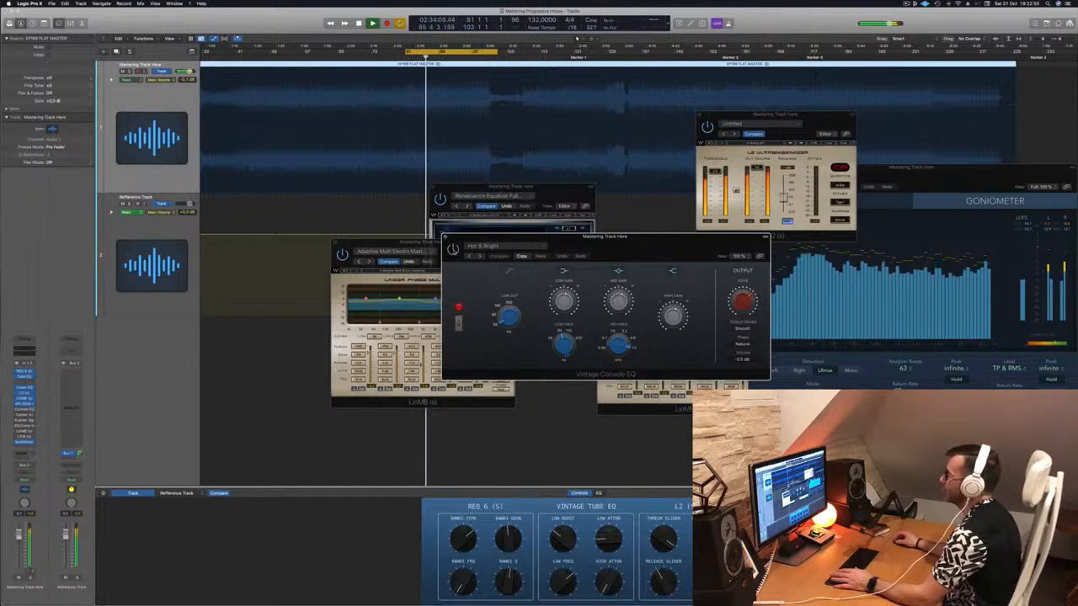
drag(671, 239, 633, 246)
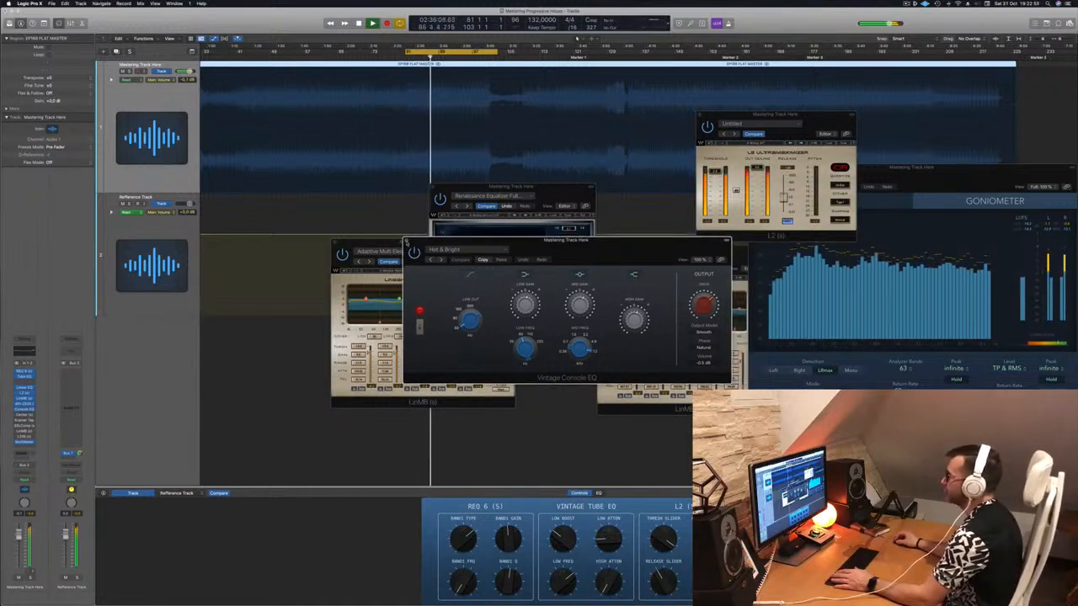
click(407, 242)
Move the REQ 6 and LinMB windows beside each other, then open the Center plug-in and place it above them.
drag(555, 190, 682, 262)
drag(471, 250, 508, 266)
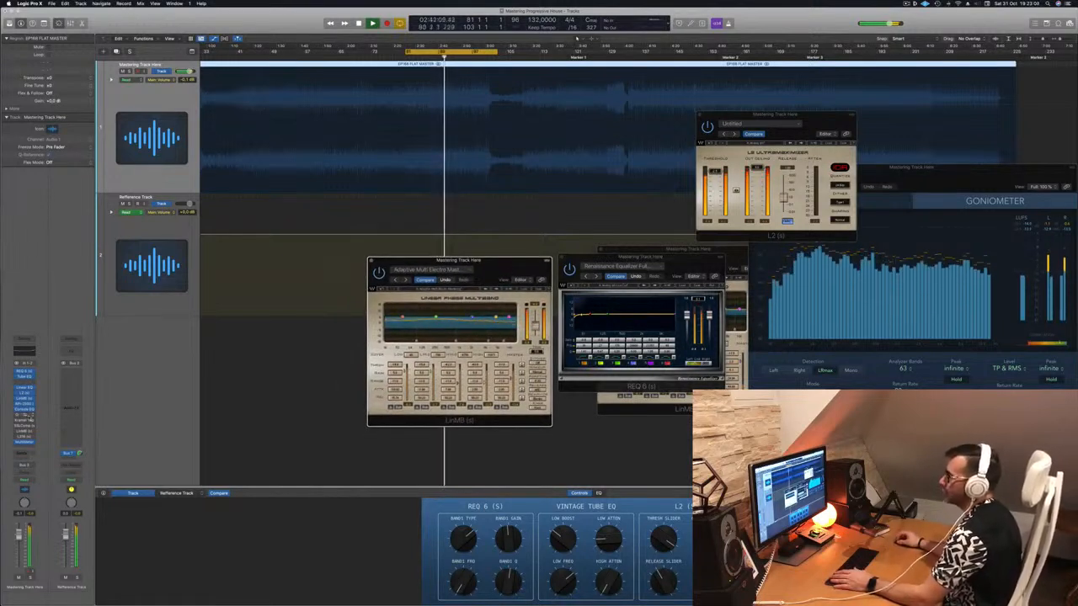
click(25, 415)
drag(425, 91, 486, 146)
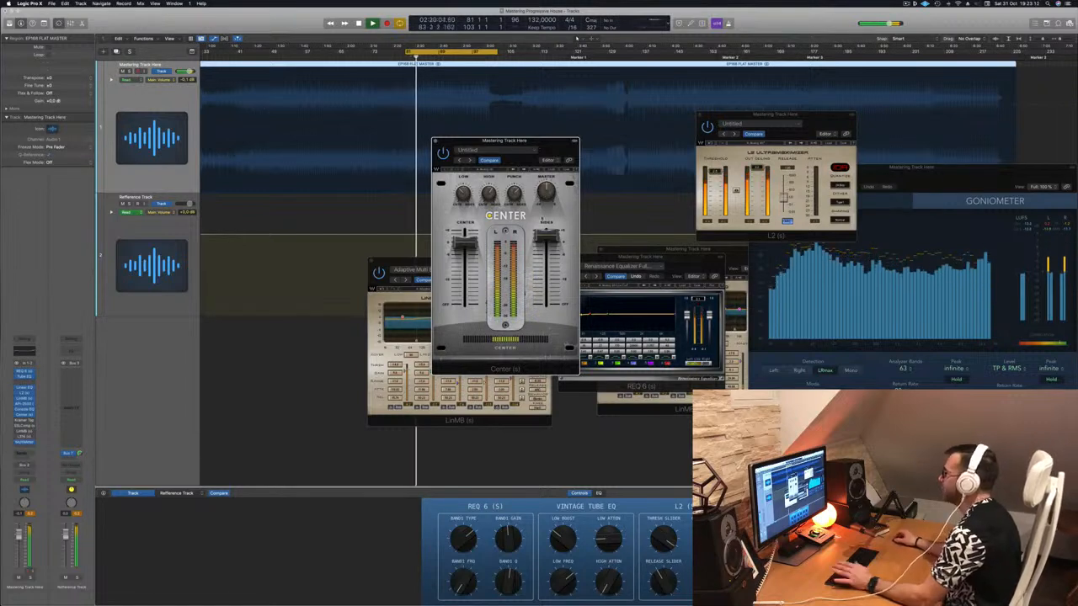
Audition the Center plug-in by restarting the cycle playback and repositioning its window over the other plug-ins.
key(space)
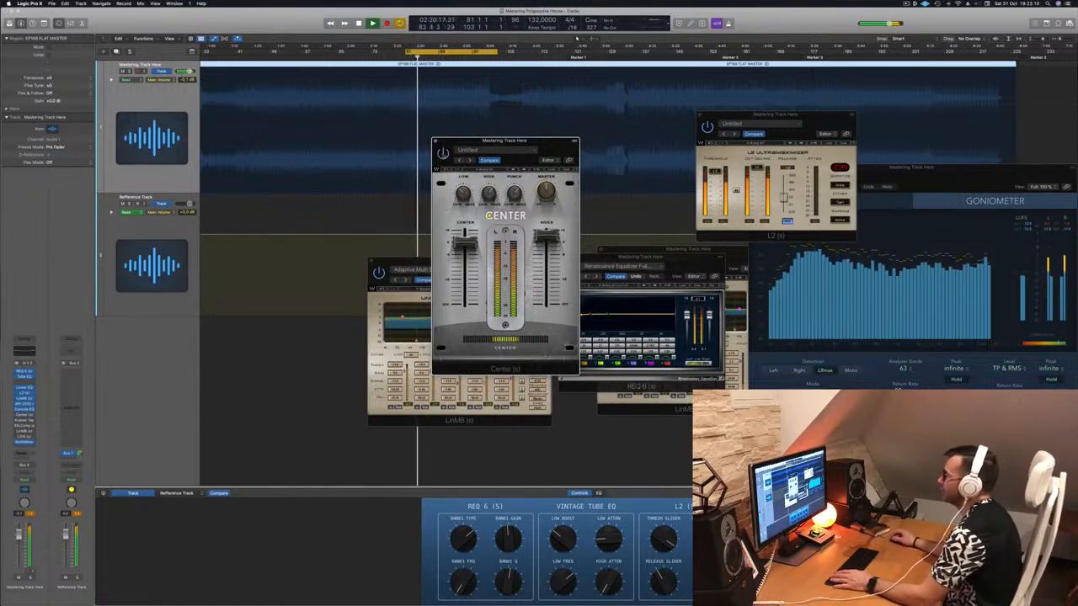
key(space)
key(space)
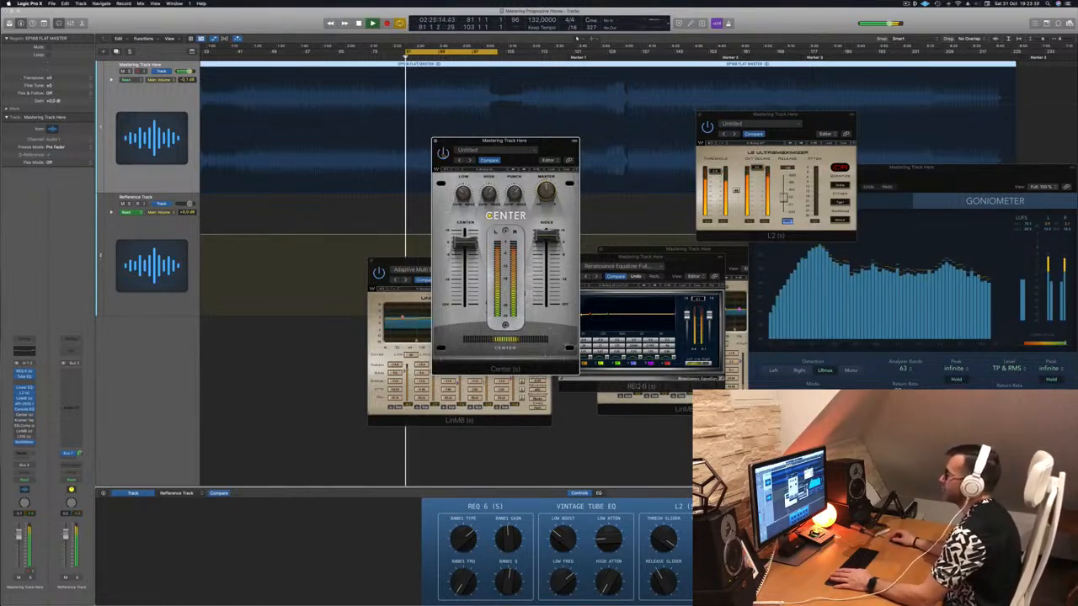
drag(548, 147, 543, 172)
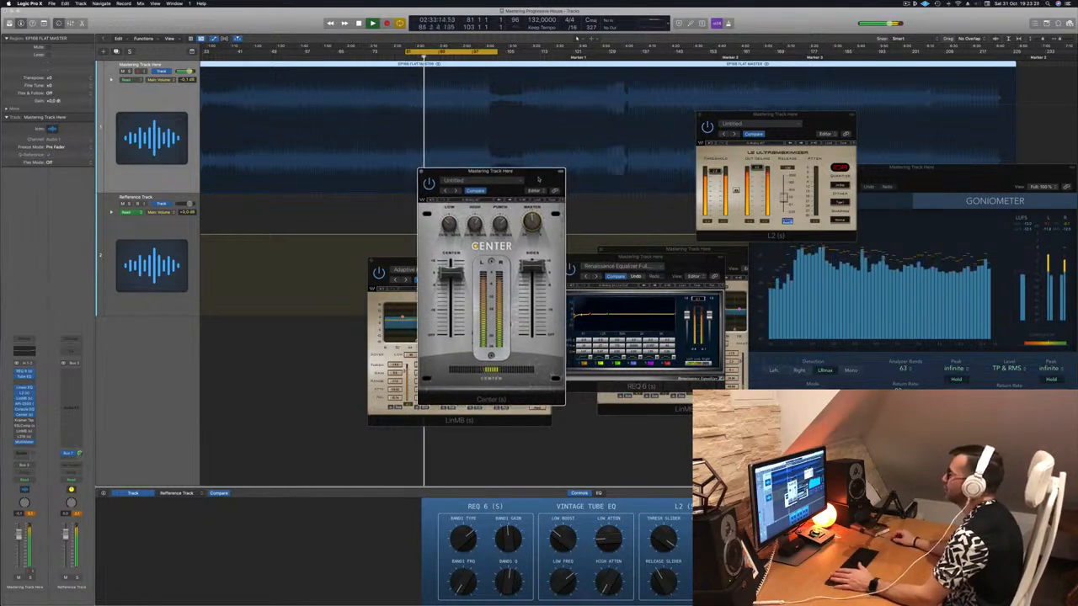
drag(544, 172, 596, 201)
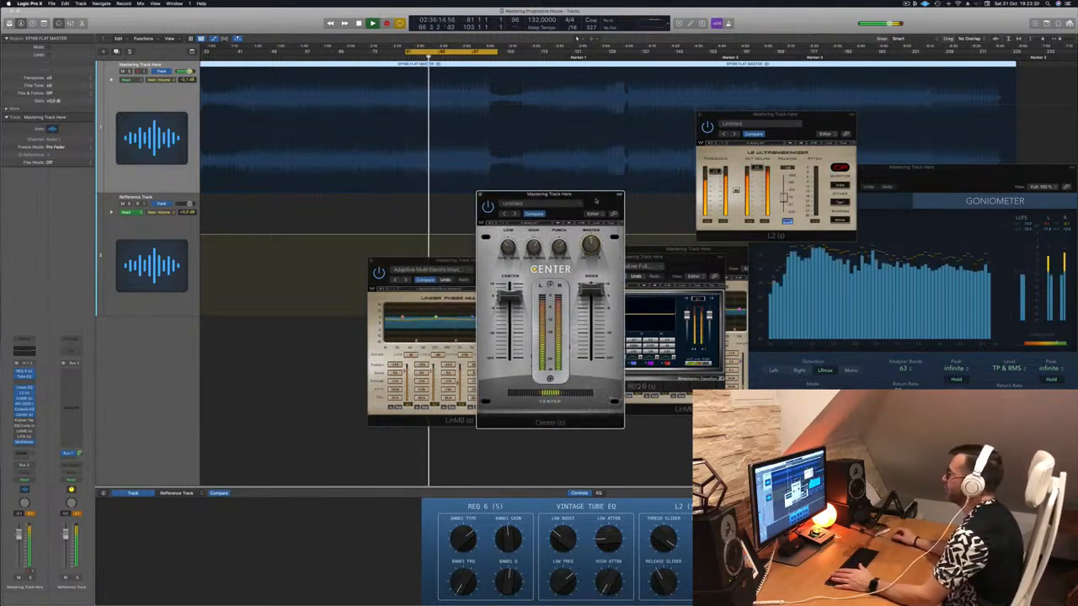
drag(596, 200, 589, 213)
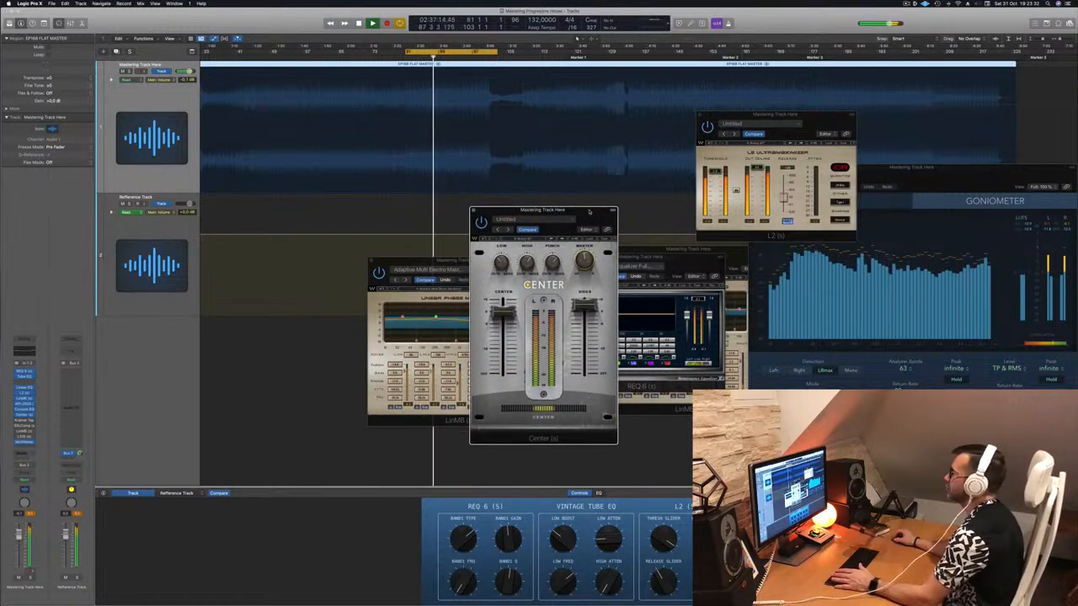
Bring the analyzer to the front, then close the Center plug-in and the LinMB with the adaptive multi electro preset.
click(1030, 233)
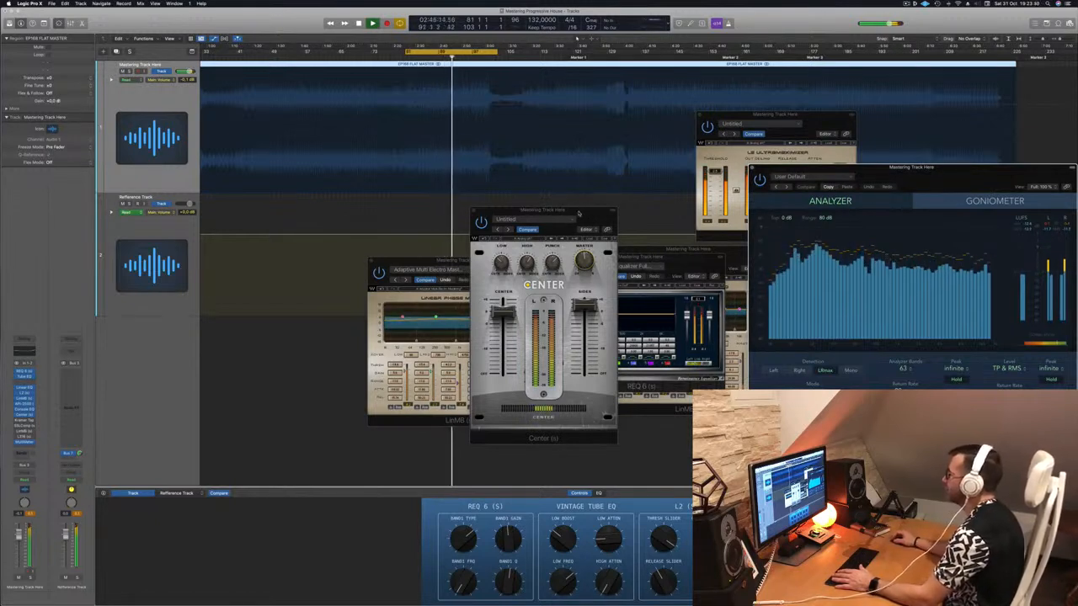
drag(577, 214, 581, 216)
click(478, 212)
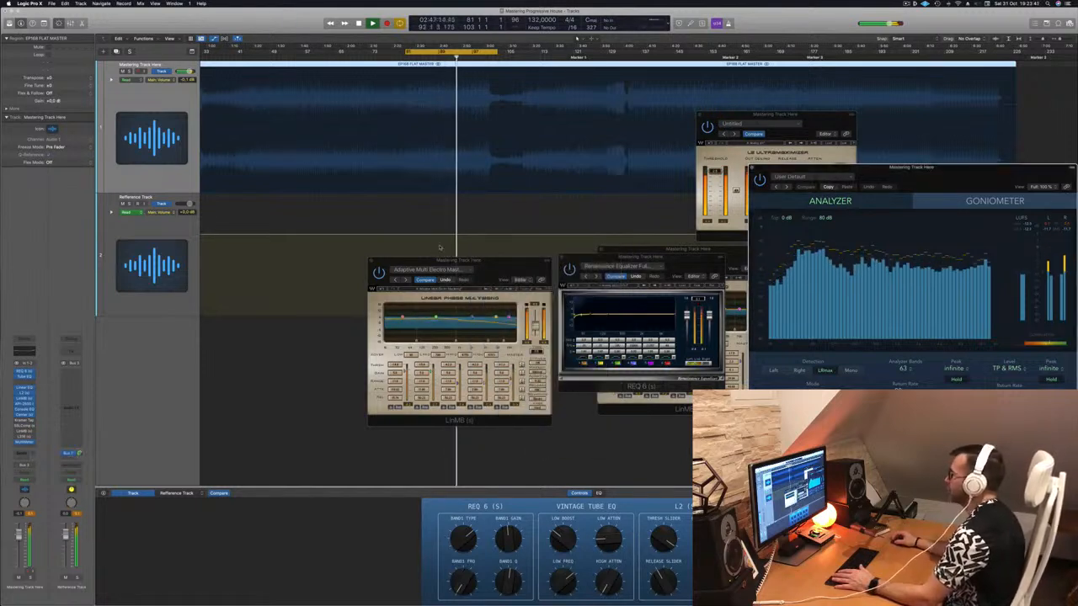
click(481, 268)
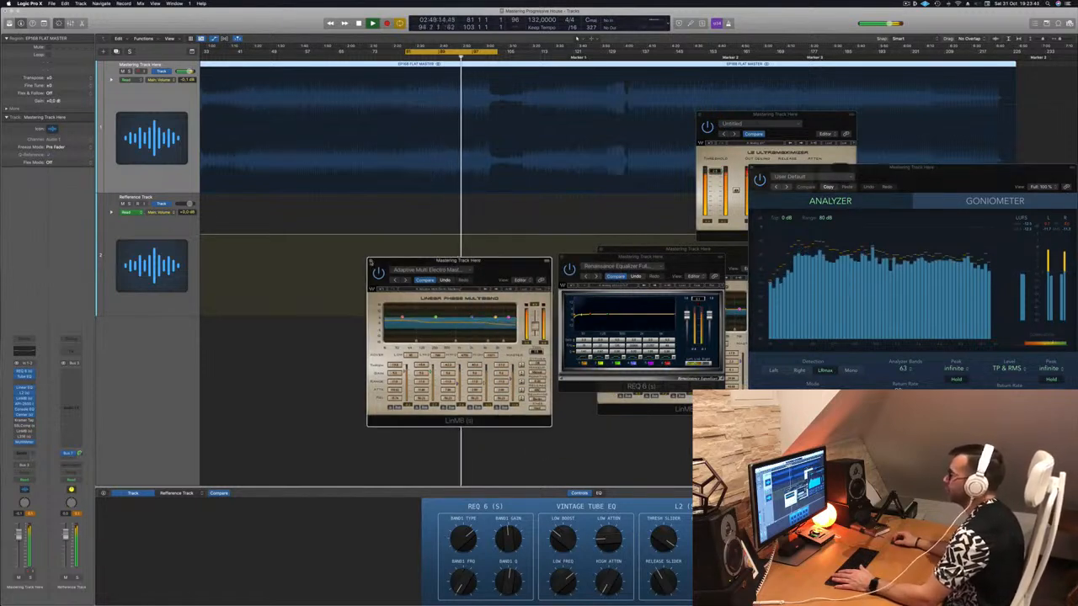
click(371, 262)
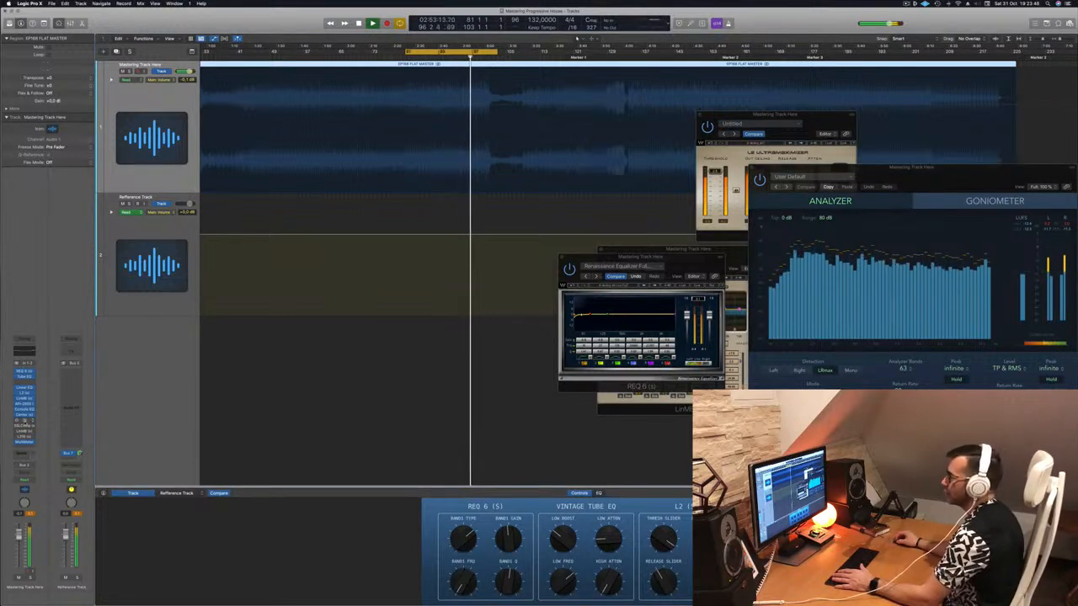
Open the Kramer Tape plug-in to check its Mastering Clean and Open preset, and close its window.
click(25, 426)
drag(364, 90, 351, 110)
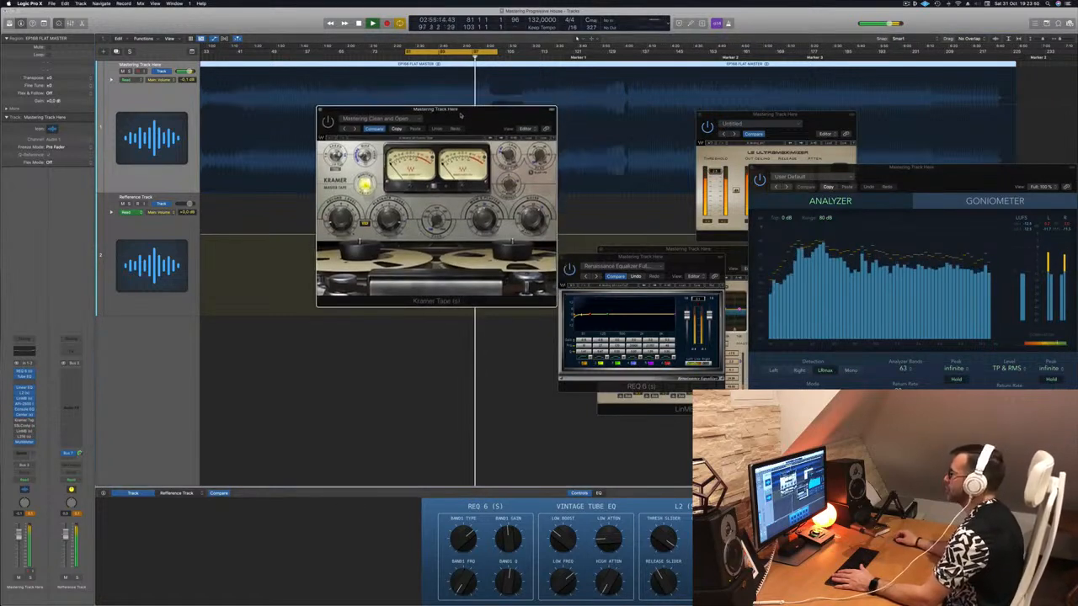
click(321, 110)
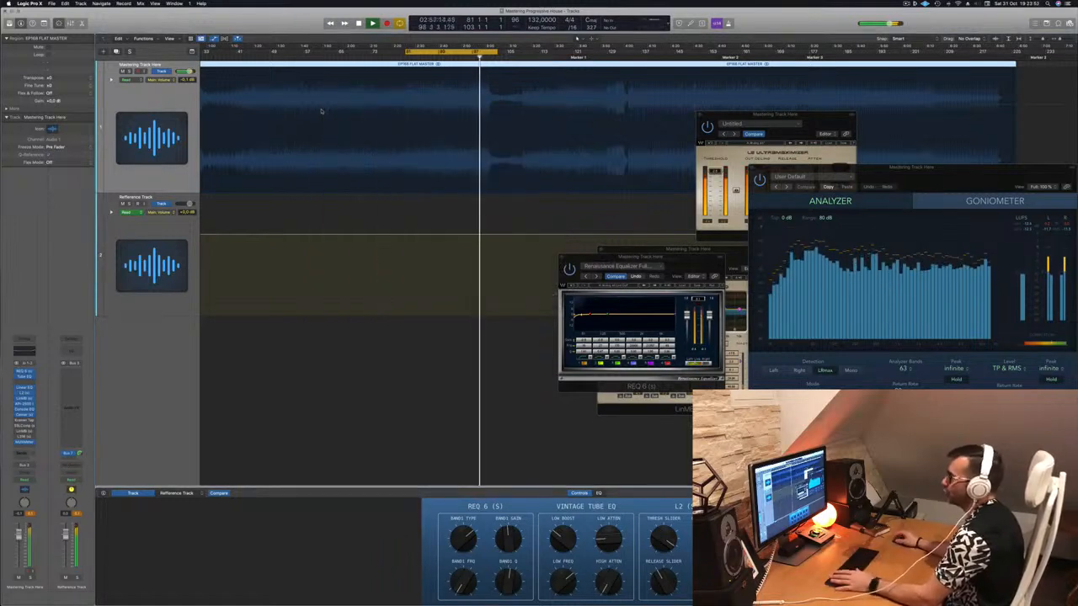
Open the SSLComp, place it beside the REQ 6, and extend the end of the cycle range to bar 134.
click(24, 426)
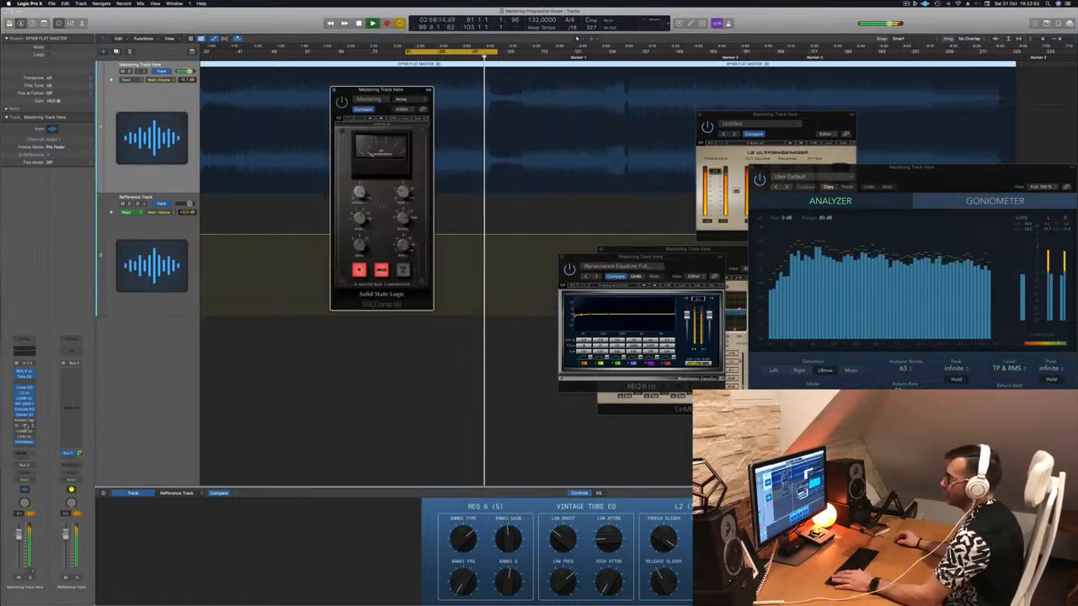
drag(379, 89, 592, 250)
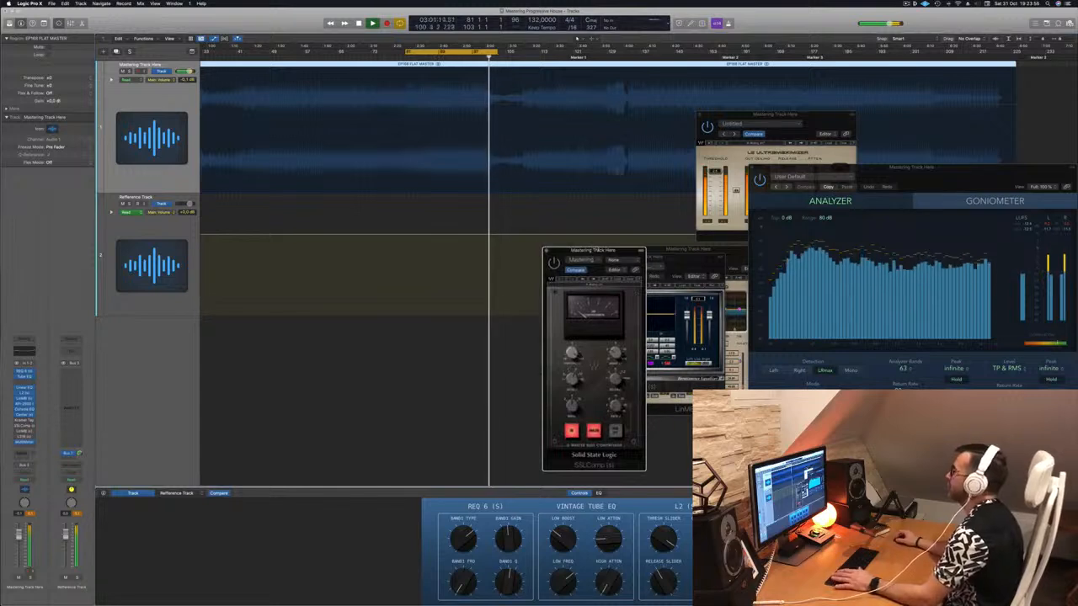
drag(492, 52, 626, 53)
Audition the SSLComp over the extended cycle, restarting playback and repositioning its window, and close it.
key(space)
key(space)
drag(614, 256, 529, 239)
key(space)
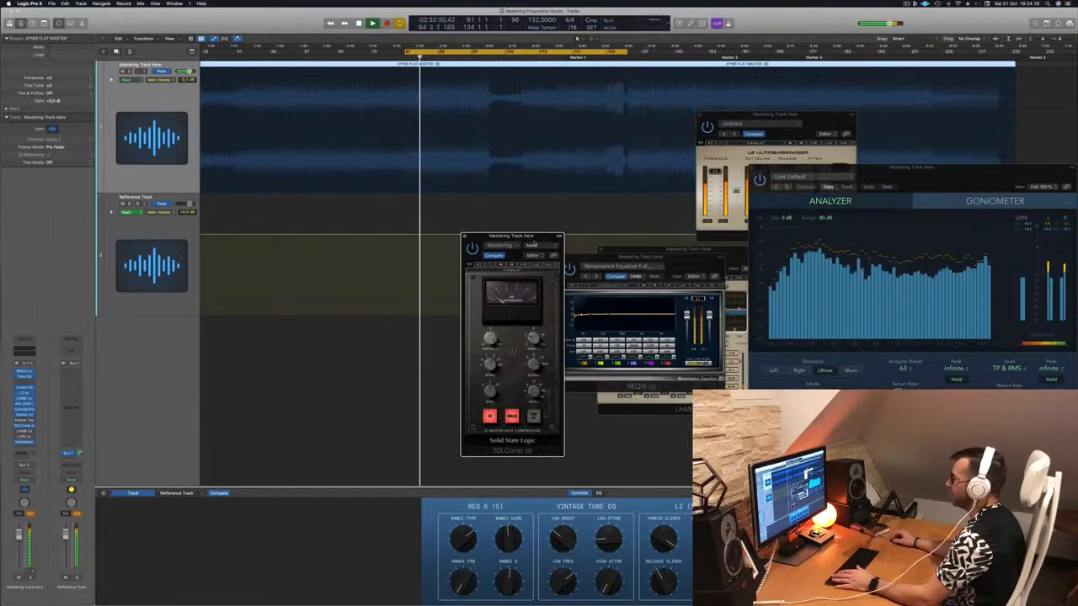
drag(535, 245, 510, 247)
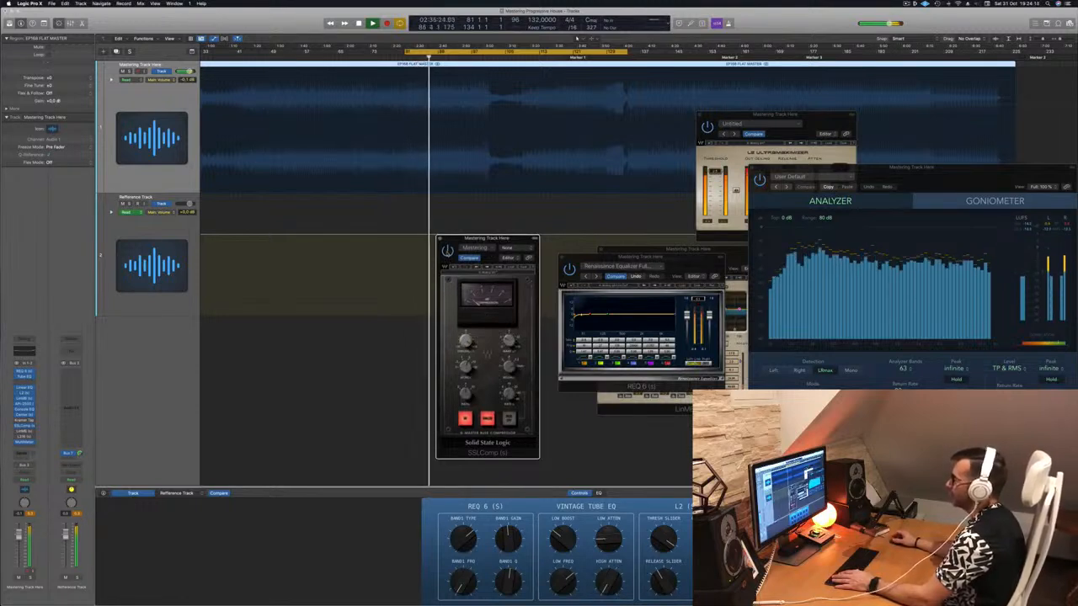
key(space)
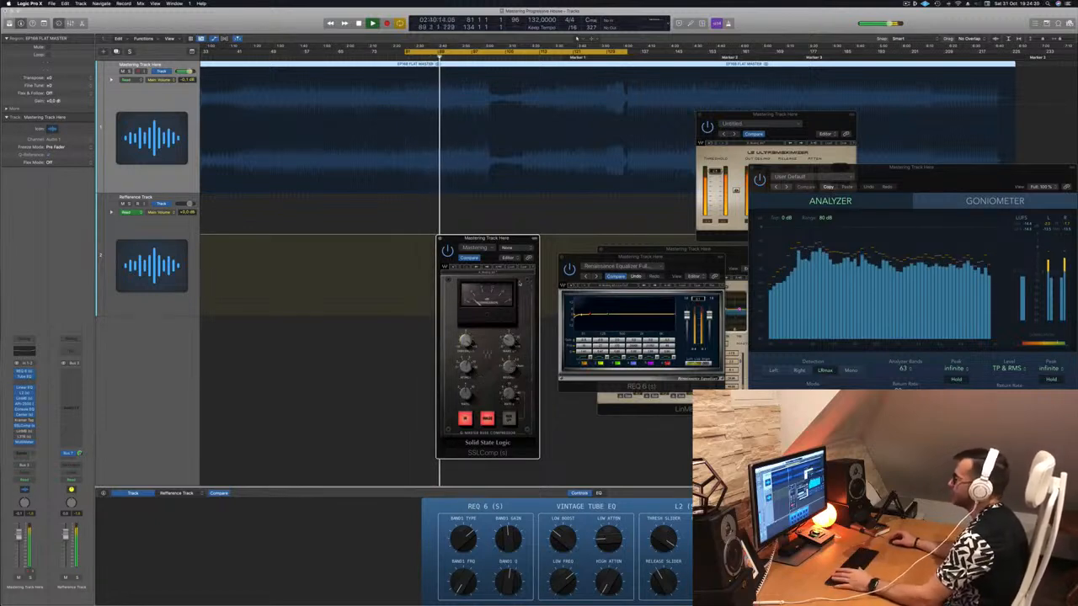
drag(511, 240, 539, 241)
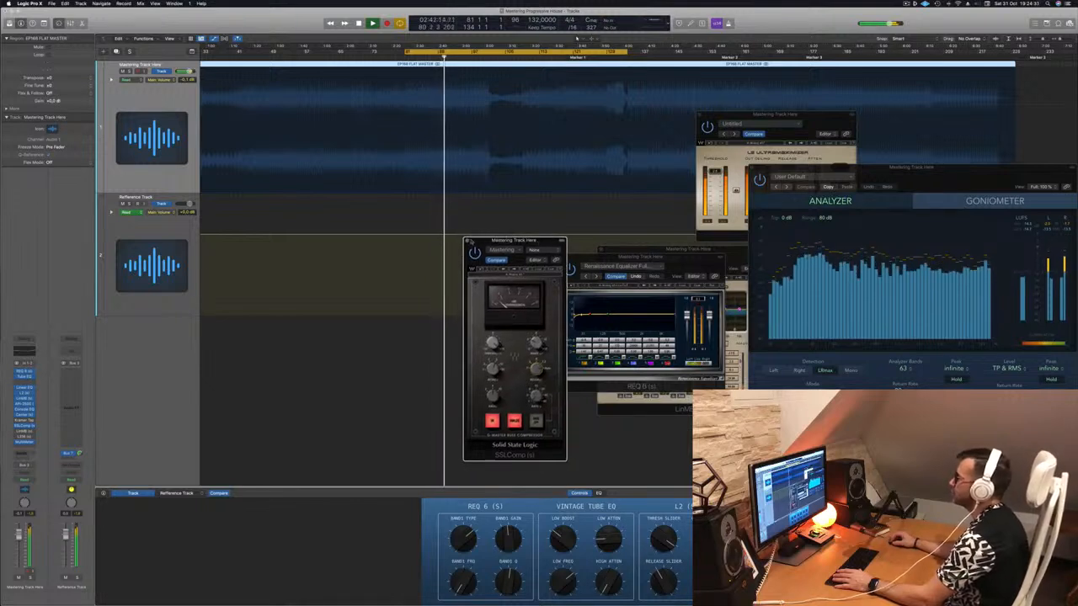
click(466, 241)
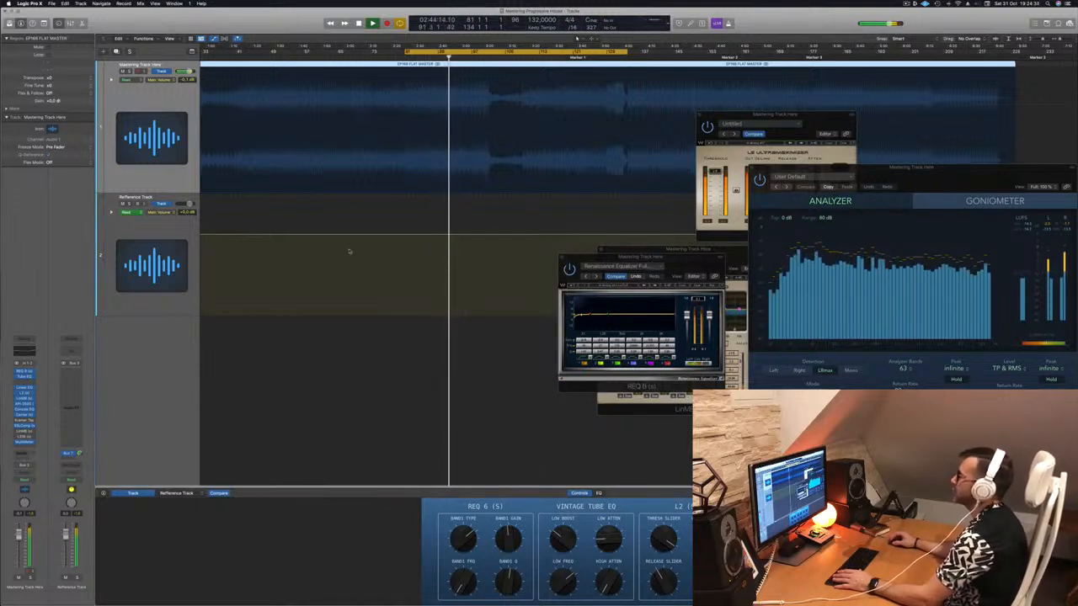
Deselect the audio region, then open the Multi Opto Mastering LinMB and the L316 and arrange them side by side.
click(366, 428)
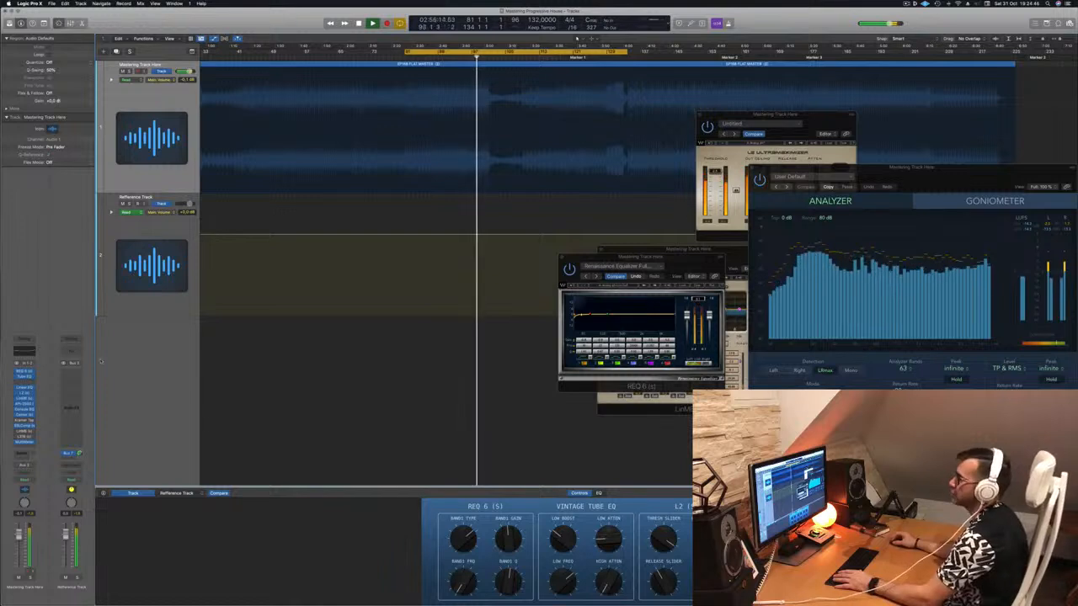
click(24, 432)
click(24, 437)
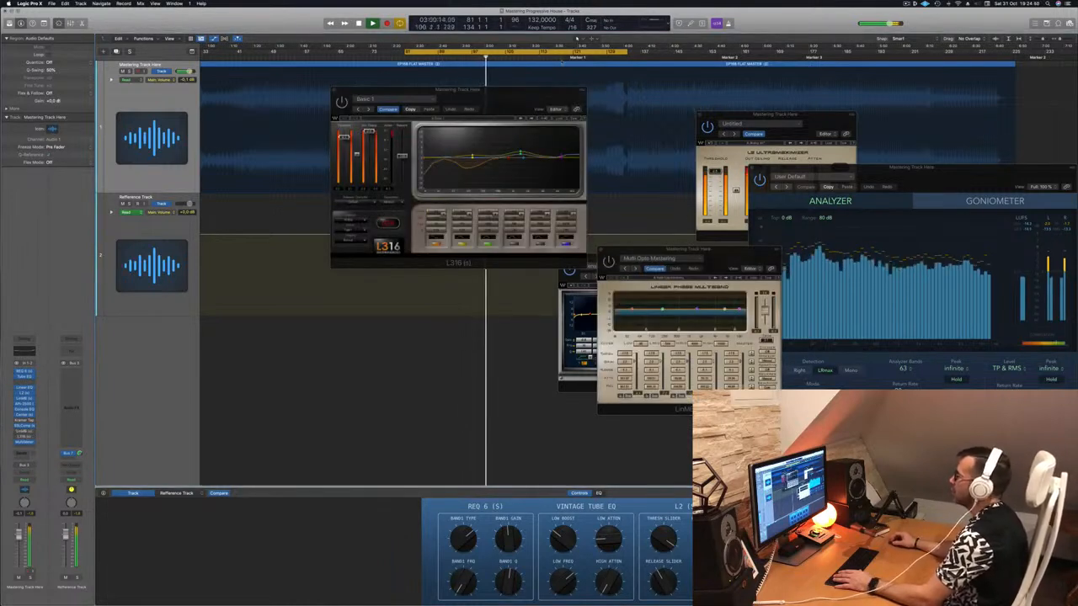
drag(524, 93, 380, 162)
drag(739, 254, 616, 164)
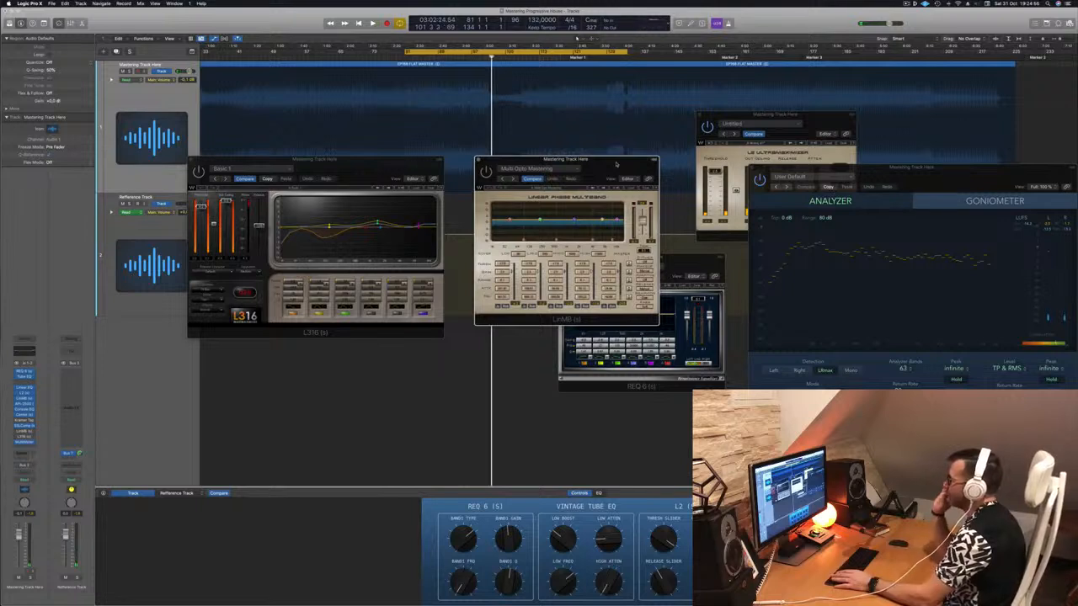
Audition the Multi Opto Mastering LinMB by replaying the cycle and repositioning its window beside the L316.
key(space)
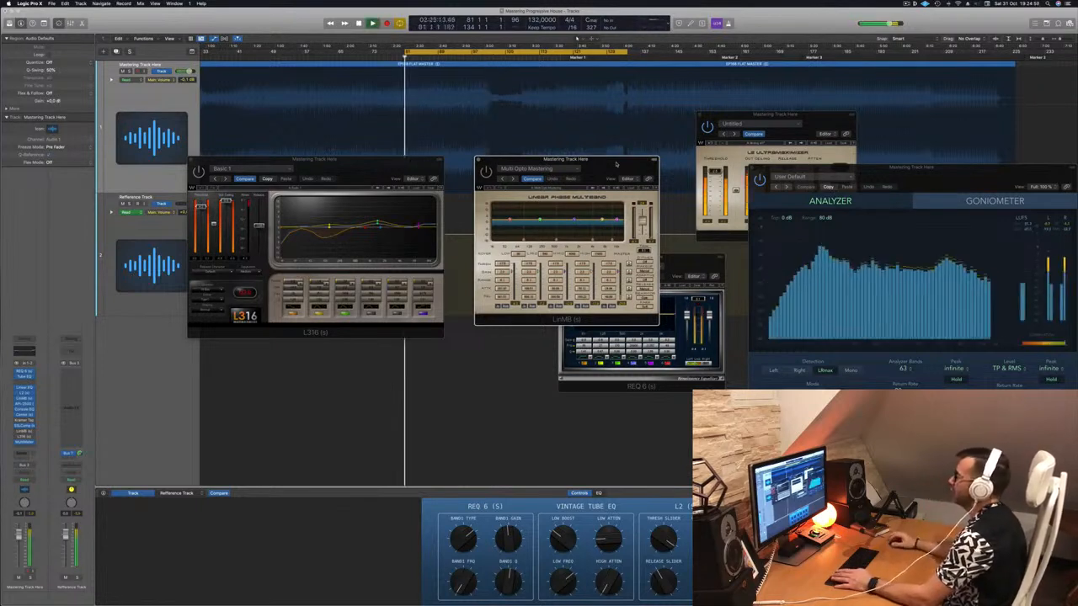
drag(616, 164, 607, 181)
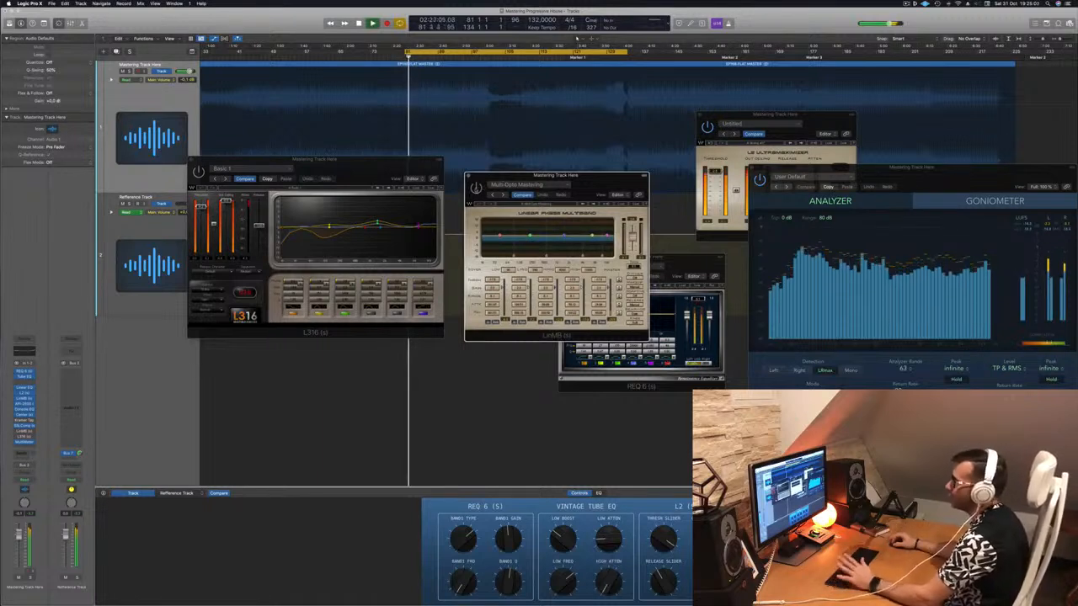
key(space)
drag(617, 190, 628, 193)
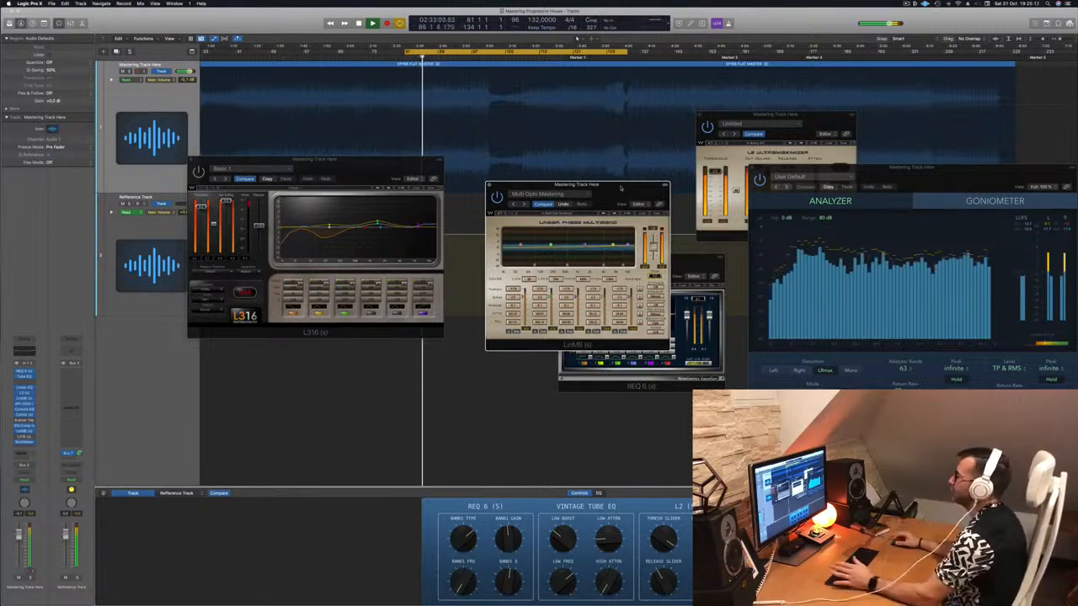
drag(620, 188, 635, 188)
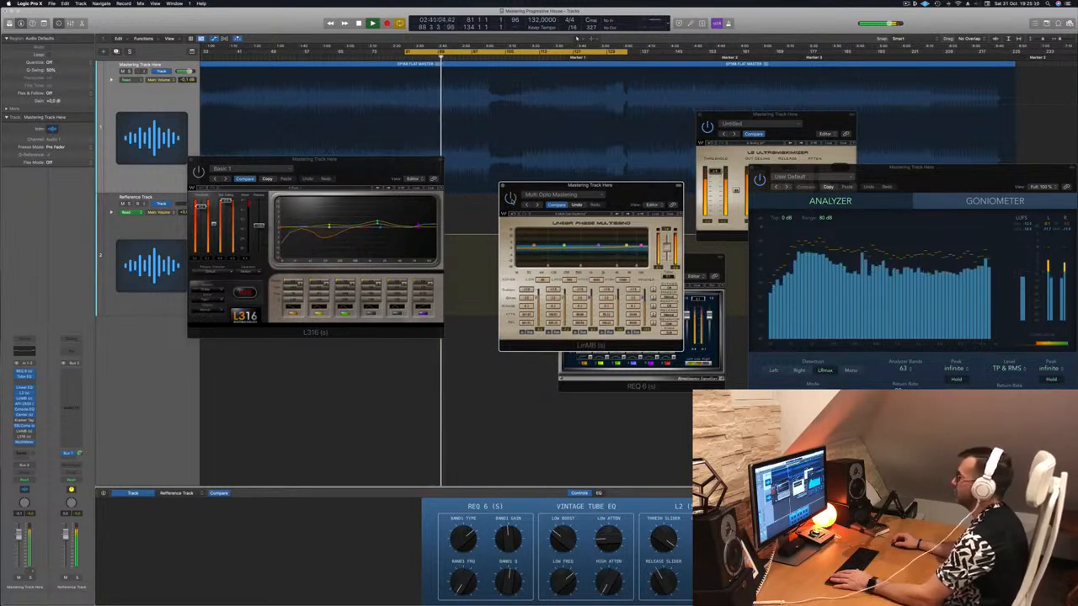
key(space)
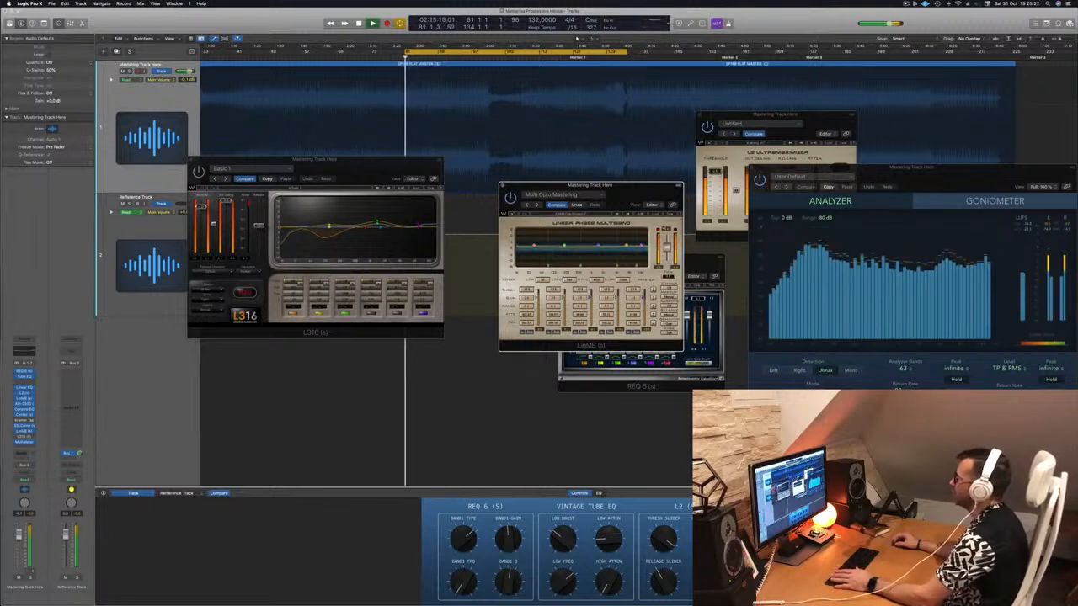
mouse_move(649, 193)
mouse_down()
mouse_move(674, 173)
mouse_move(628, 157)
mouse_move(655, 173)
mouse_up()
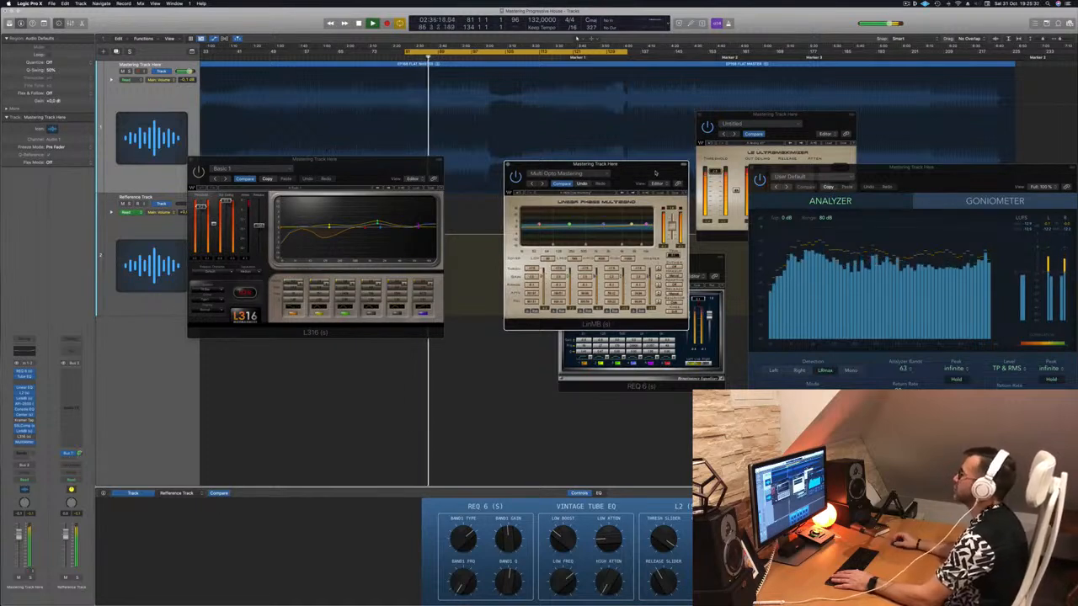
drag(656, 173, 639, 175)
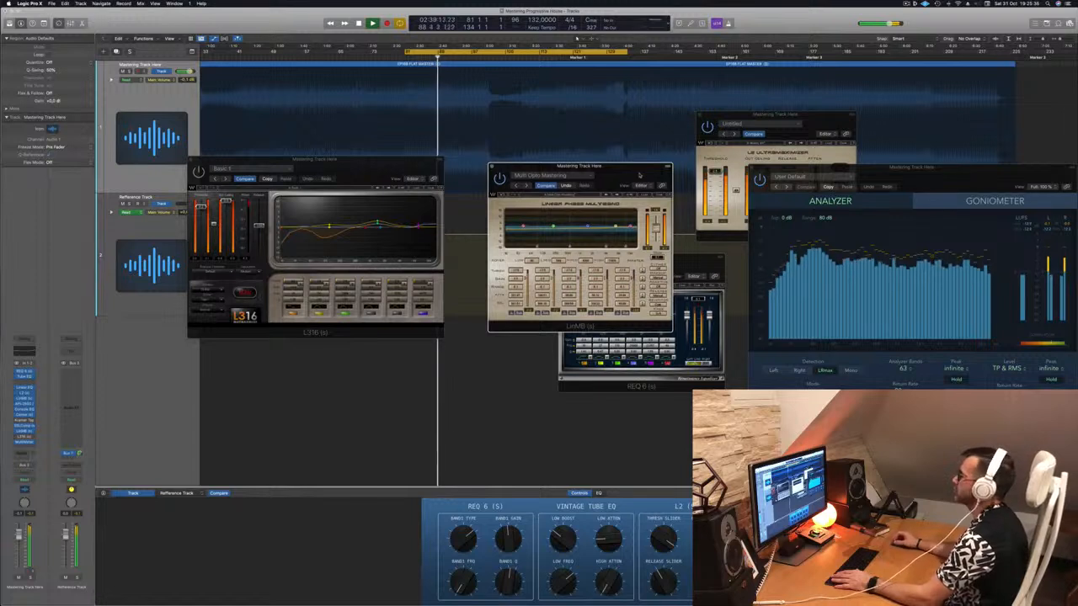
Audition the cycle while arranging the Multi Opto Mastering LinMB, the L316 and the MultiMeter side by side.
drag(640, 174, 649, 173)
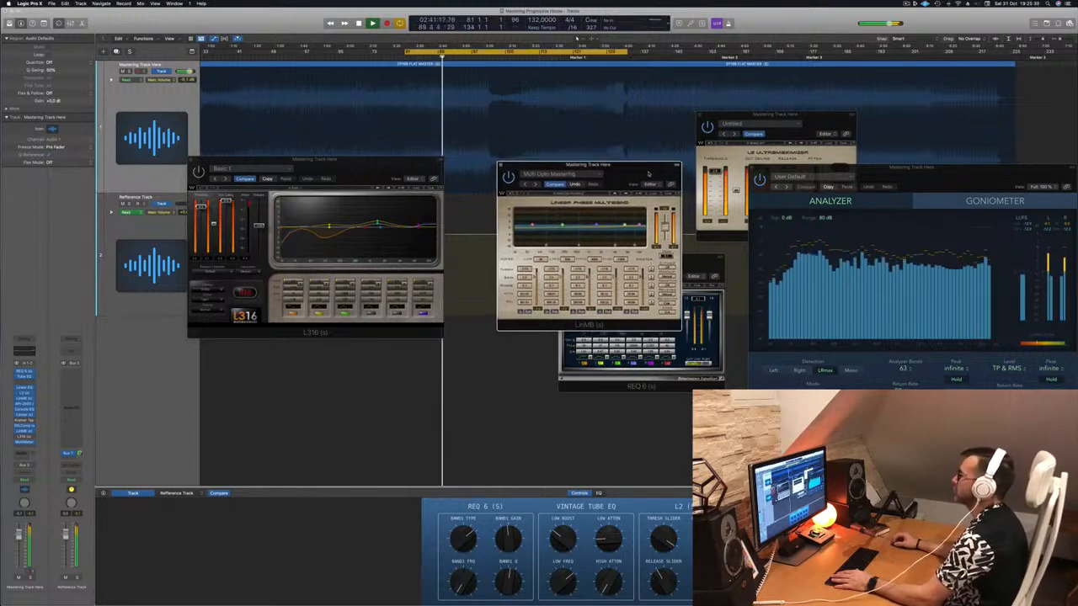
drag(362, 160, 395, 159)
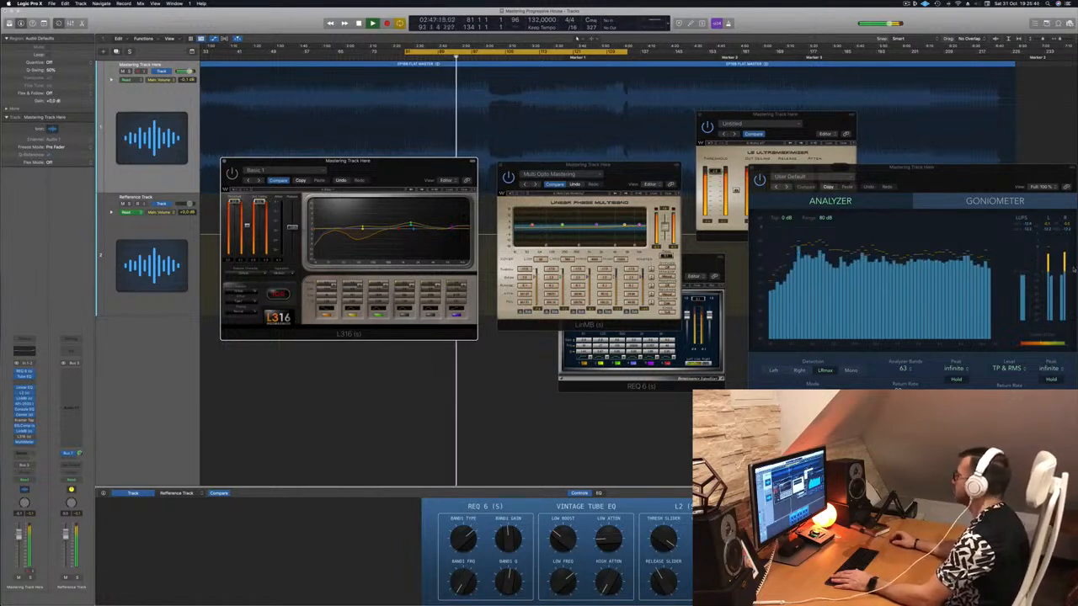
drag(958, 184, 940, 151)
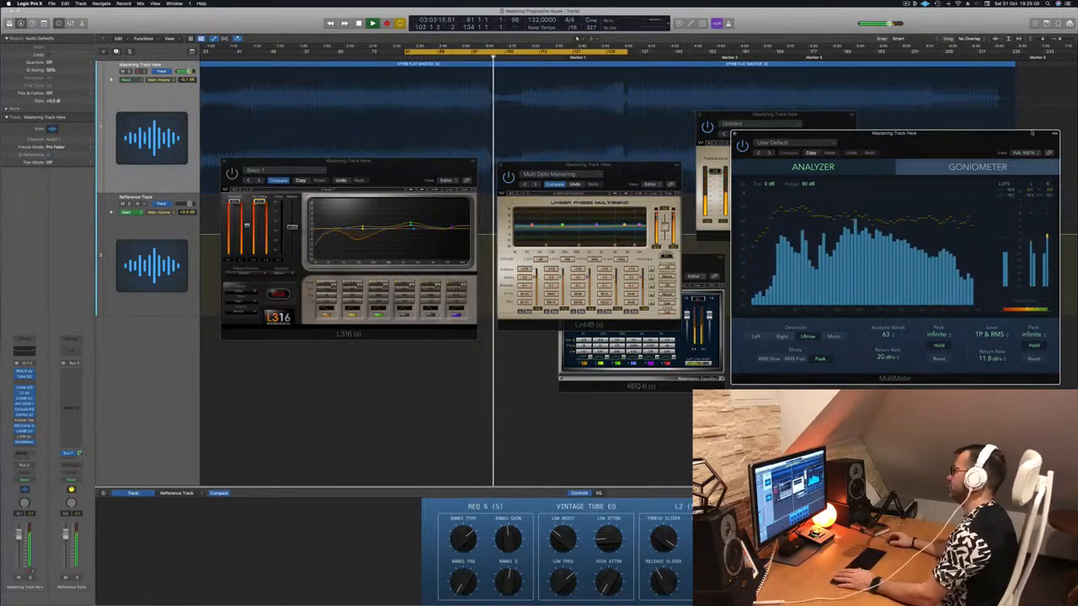
drag(637, 174, 662, 210)
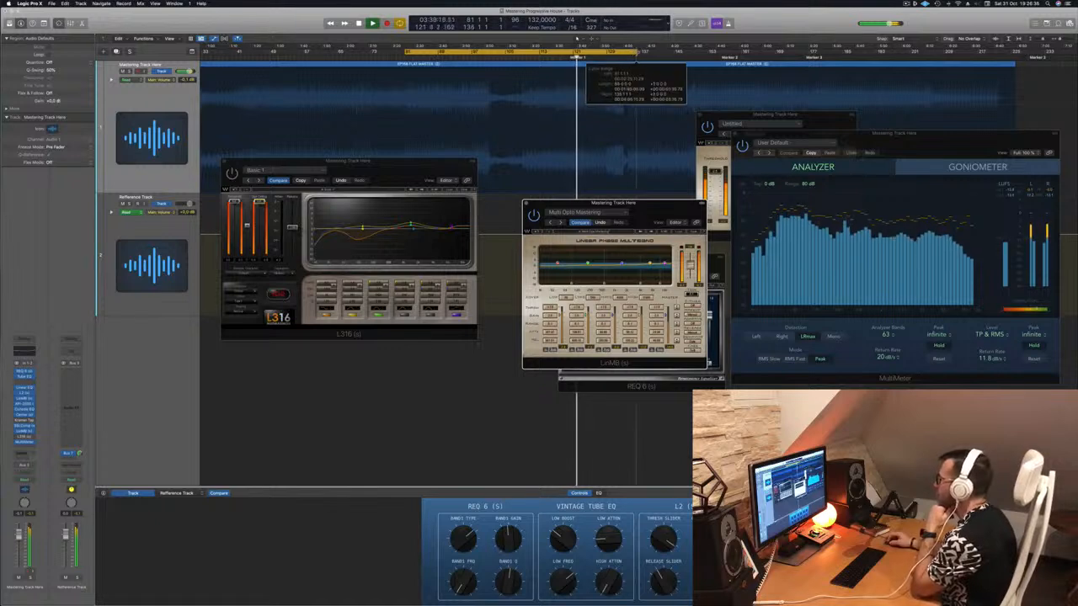
drag(361, 171, 420, 210)
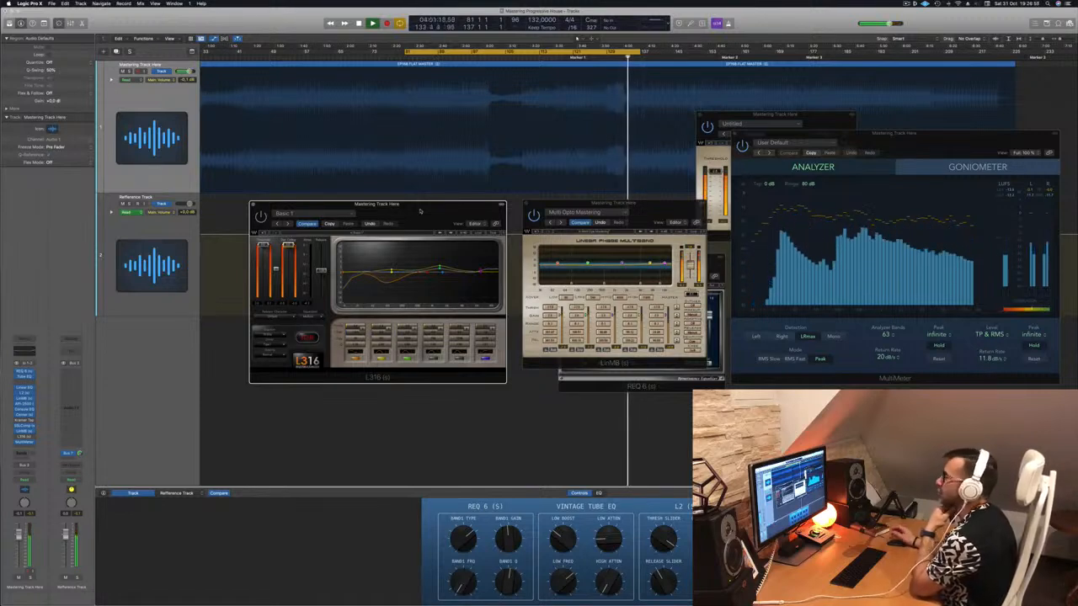
Bring the LinMB and the L316 forward in turn during playback and move the L316 against the LinMB.
click(534, 216)
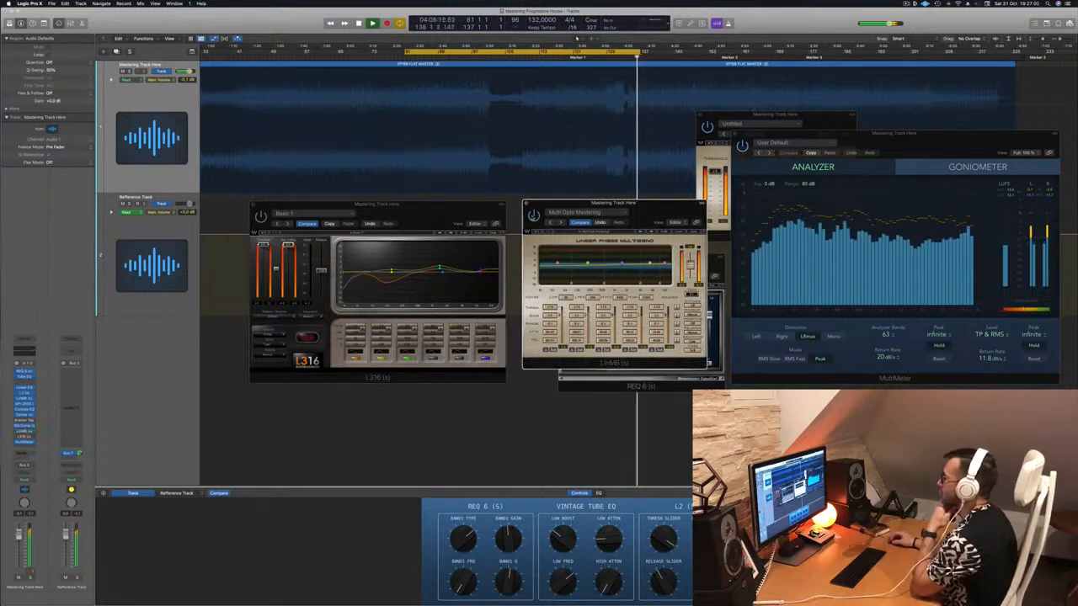
drag(658, 210, 661, 209)
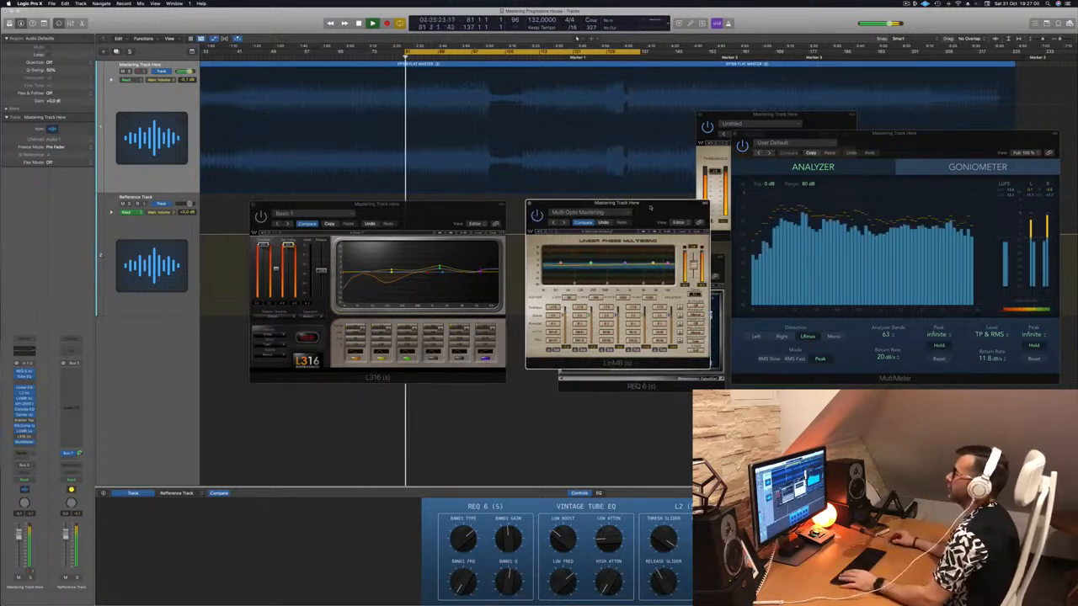
click(406, 208)
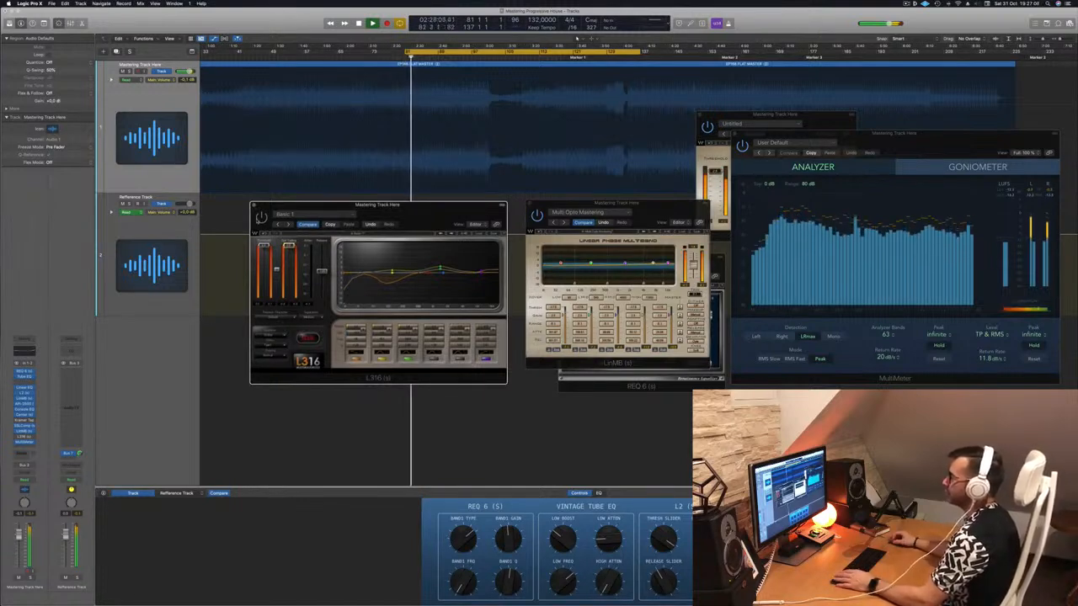
drag(303, 213, 428, 222)
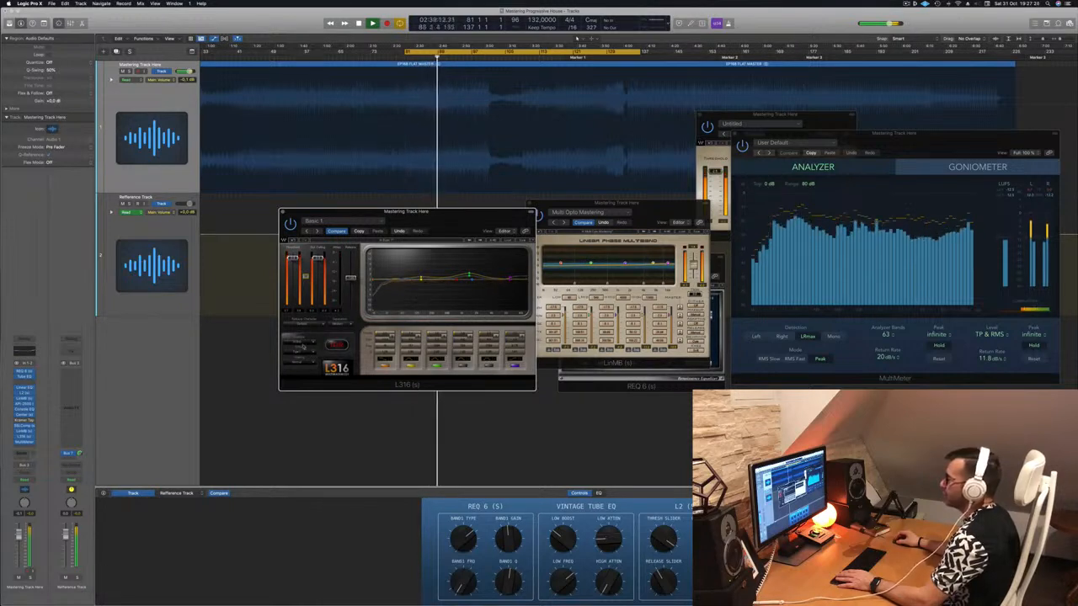
Replay the cycle from its start with the L316 in view, and move the MultiMeter closer to monitor the levels.
key(space)
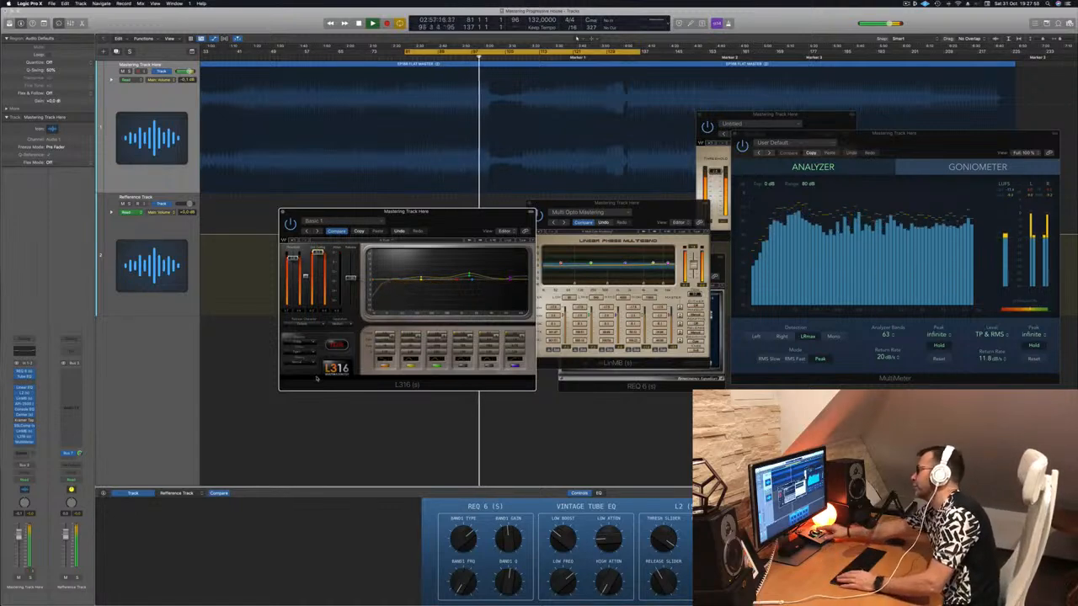
key(space)
key(space)
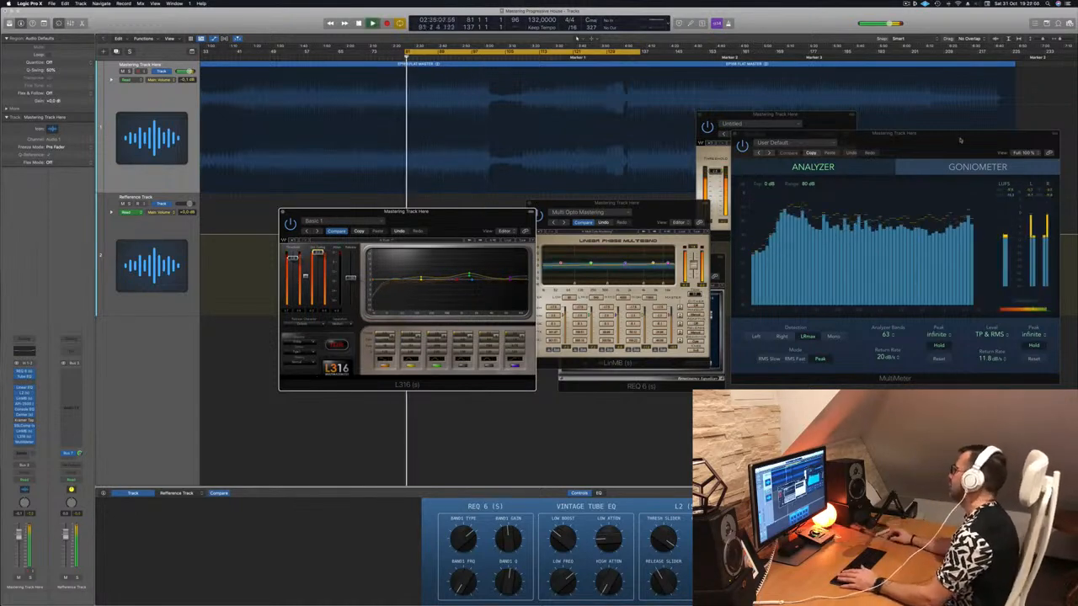
drag(961, 136, 830, 102)
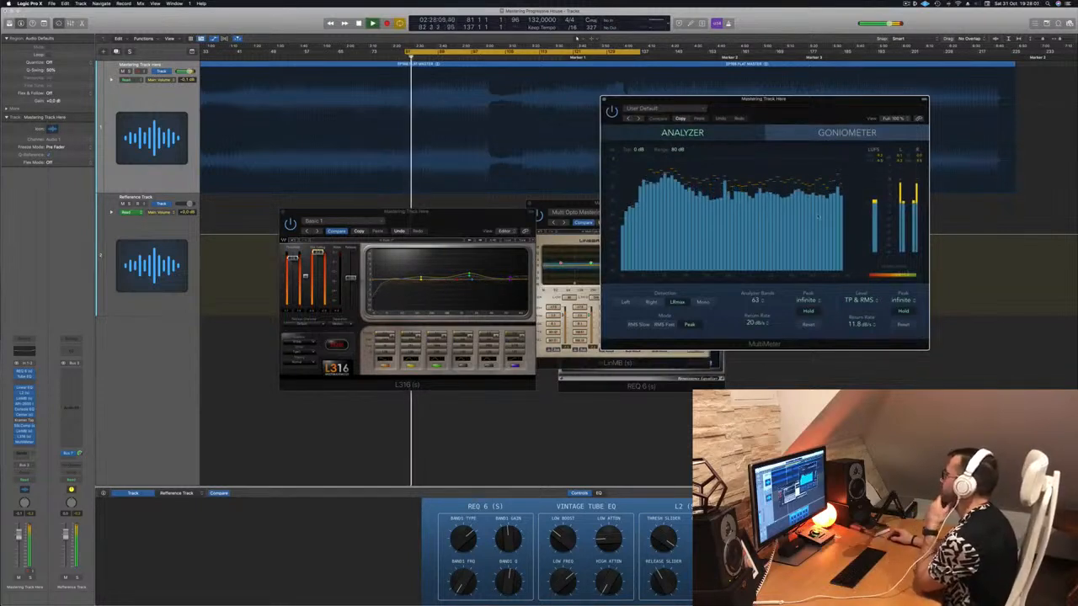
drag(817, 113, 889, 115)
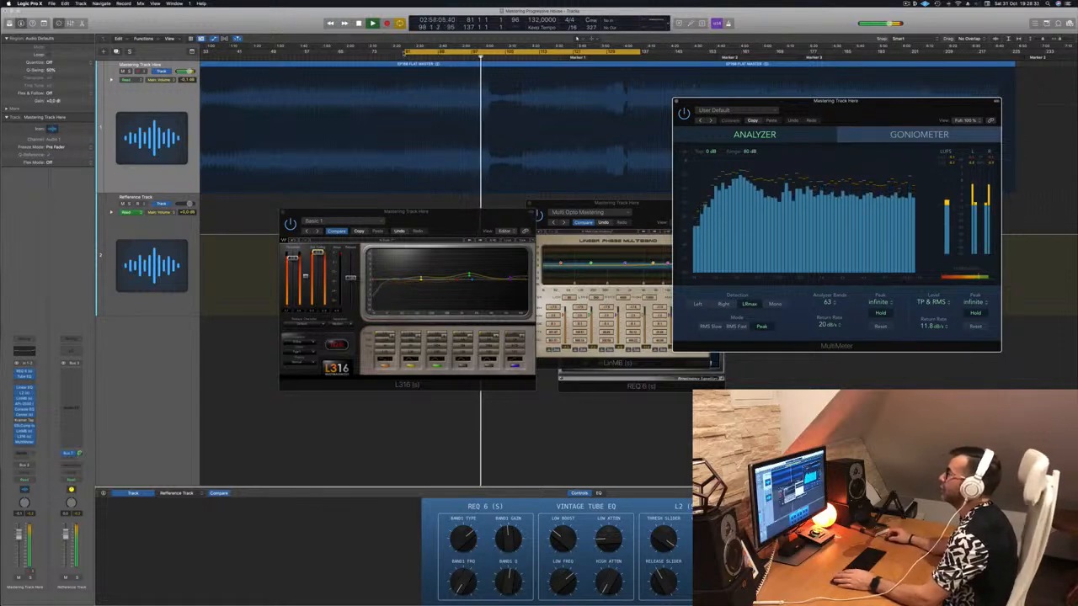
Extend the cycle range over the whole mastering track, from bar 1 to bar 226.
drag(405, 53, 144, 61)
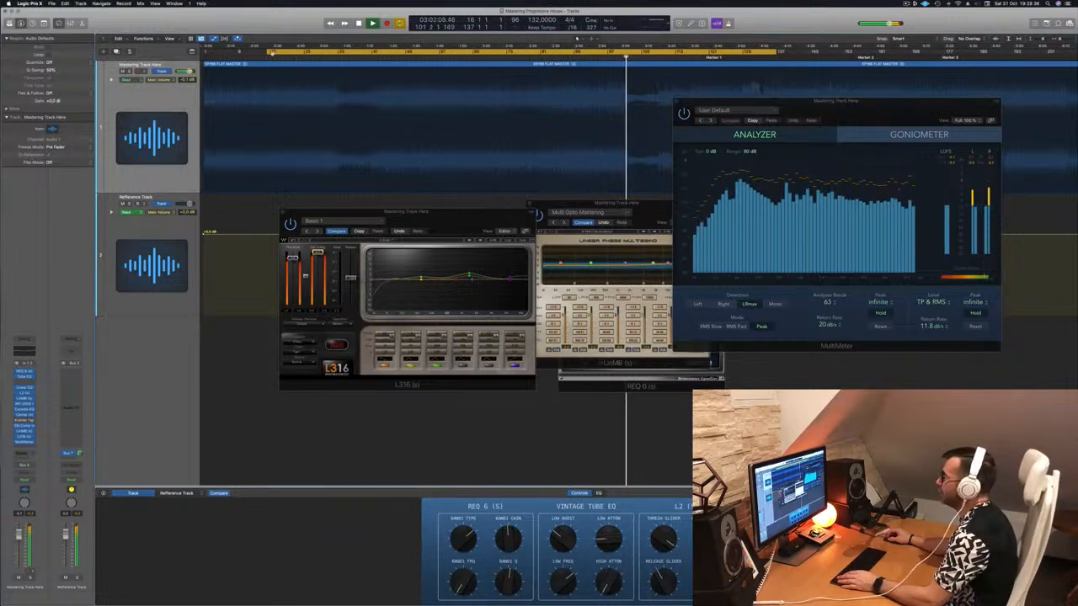
drag(272, 53, 205, 56)
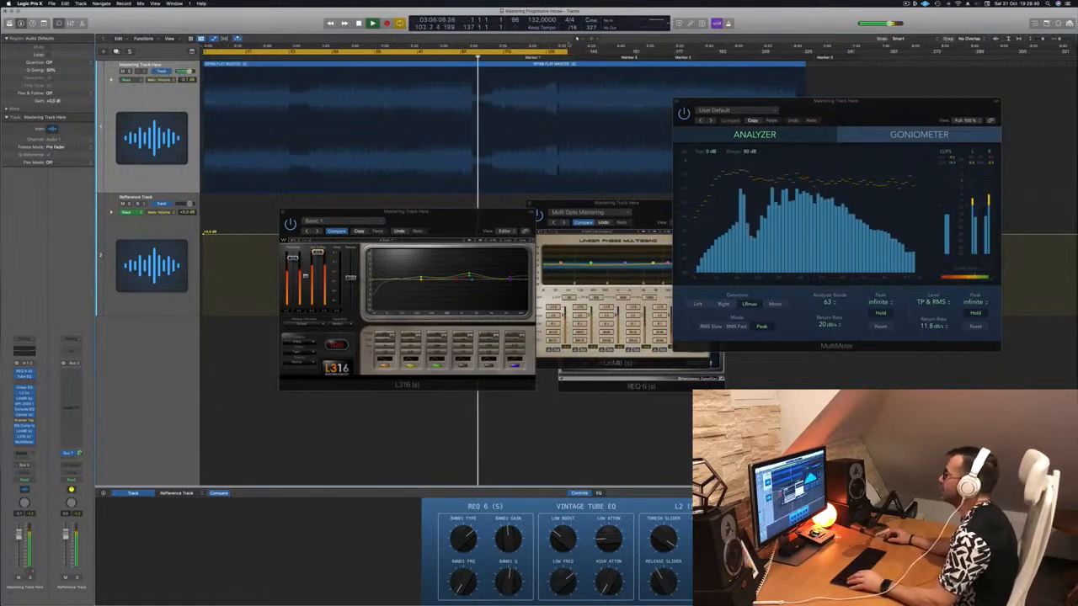
drag(577, 50, 800, 65)
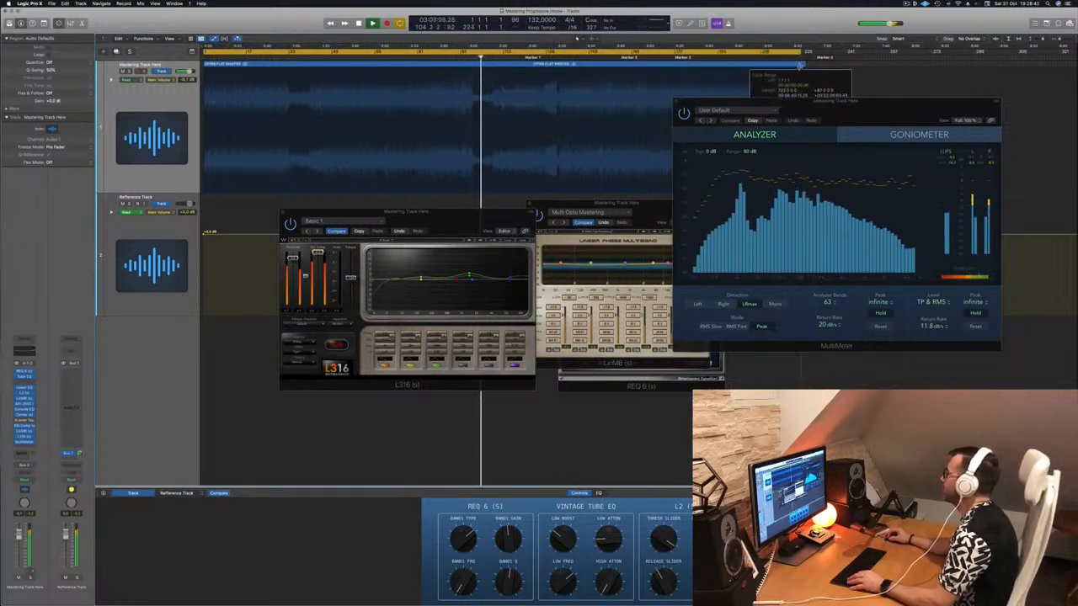
Close the MultiMeter and rearrange the L2, the Multi Opto Mastering LinMB and the L316 windows.
drag(888, 114, 892, 158)
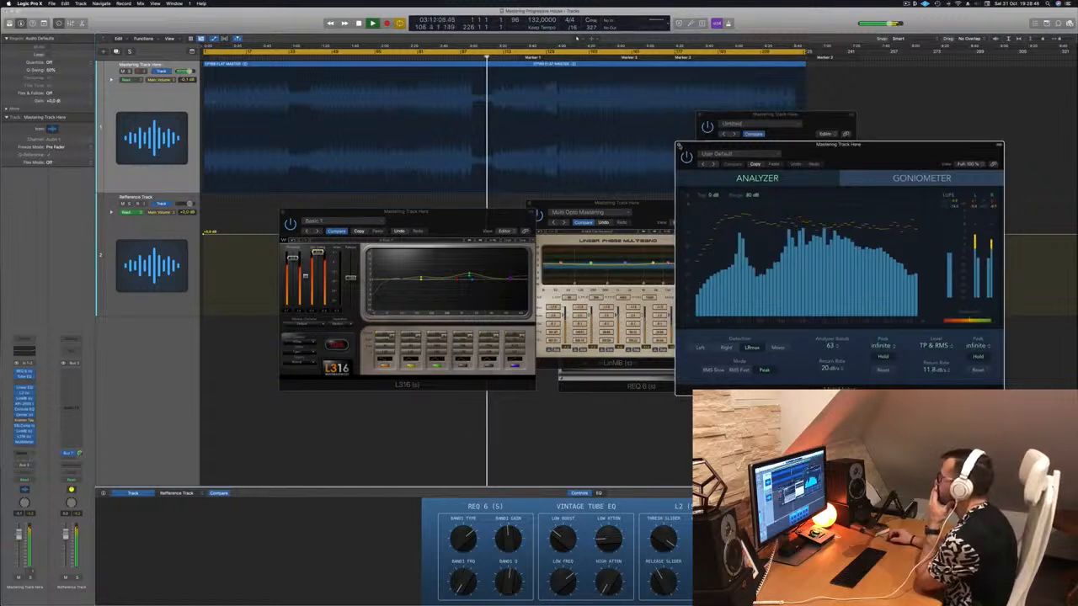
click(679, 146)
drag(820, 121, 916, 150)
drag(665, 205, 734, 150)
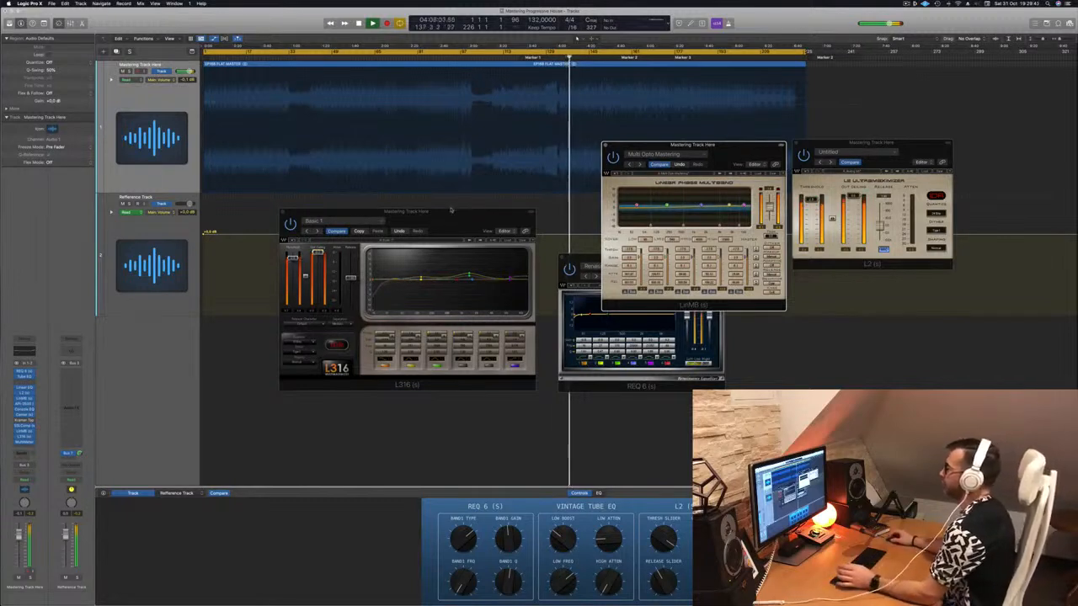
drag(407, 212, 460, 251)
drag(679, 148, 908, 174)
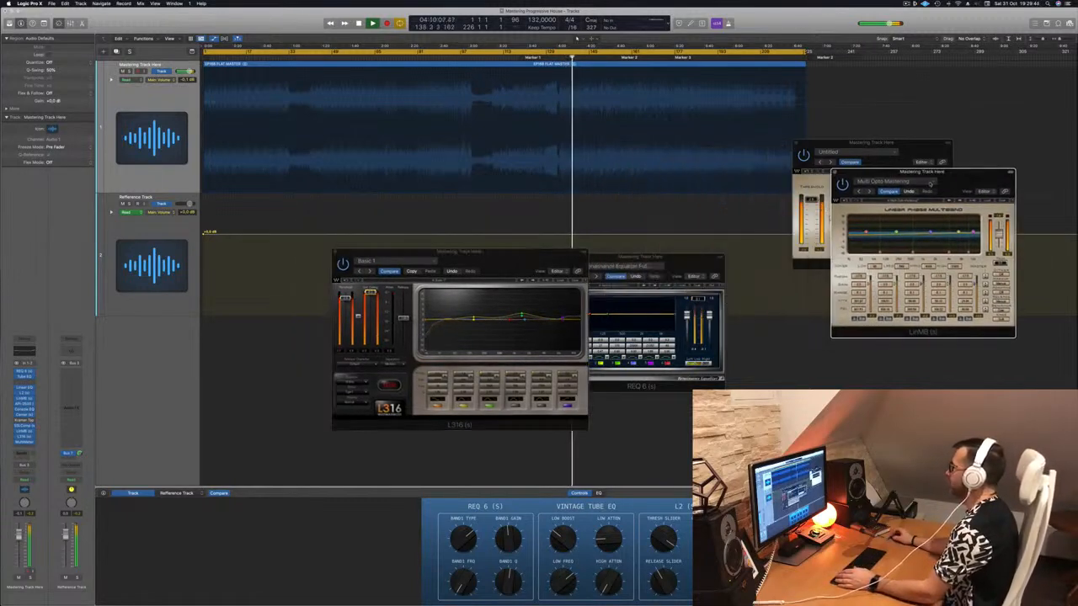
drag(548, 250, 694, 175)
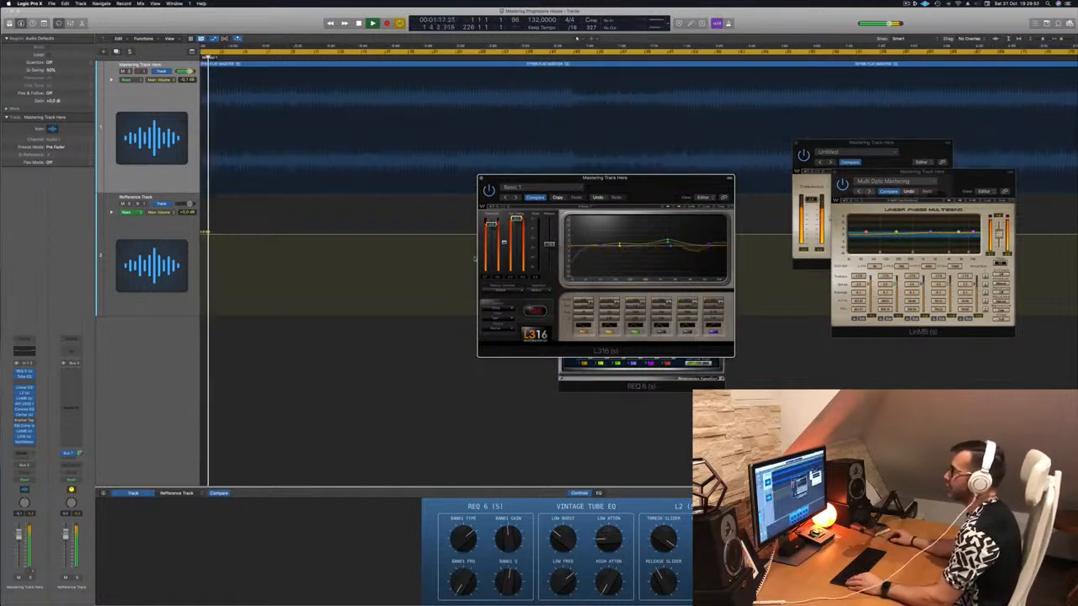
Replay the full-track cycle from bar 1 and move the L316 away from the REQ 6.
key(space)
key(space)
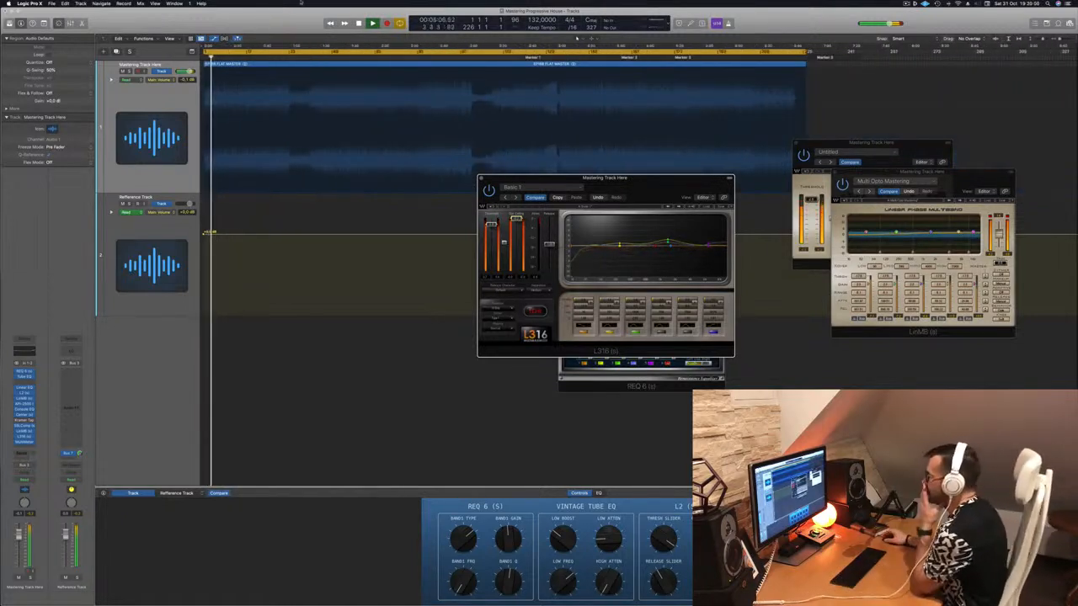
drag(637, 184, 915, 267)
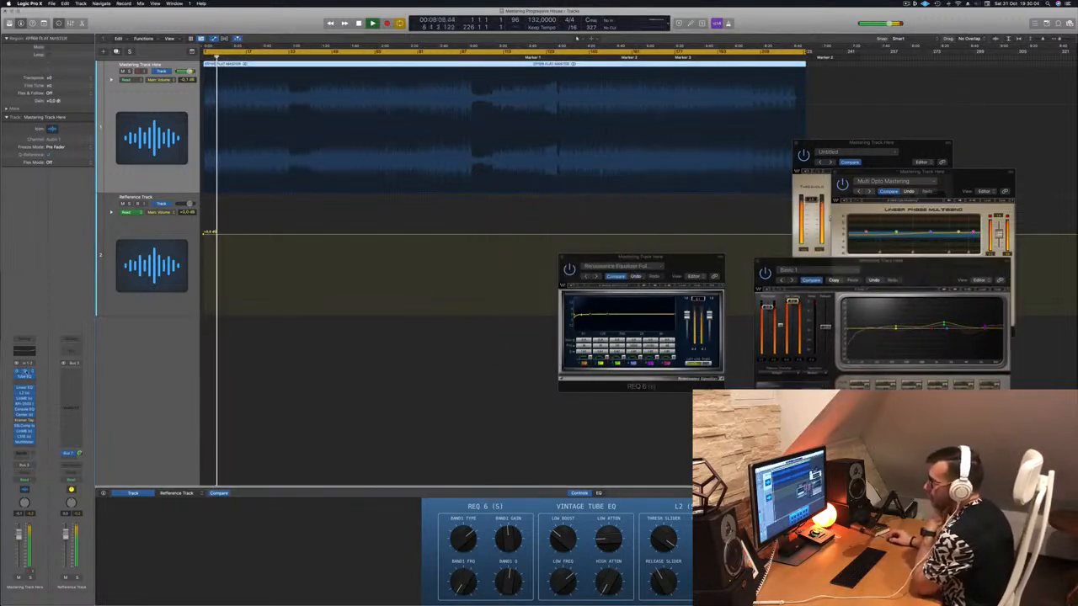
Bring the REQ 6 forward, open the Enhanced Mix Vintage Tube EQ, and move the REQ 6 aside and close it.
click(26, 372)
click(26, 371)
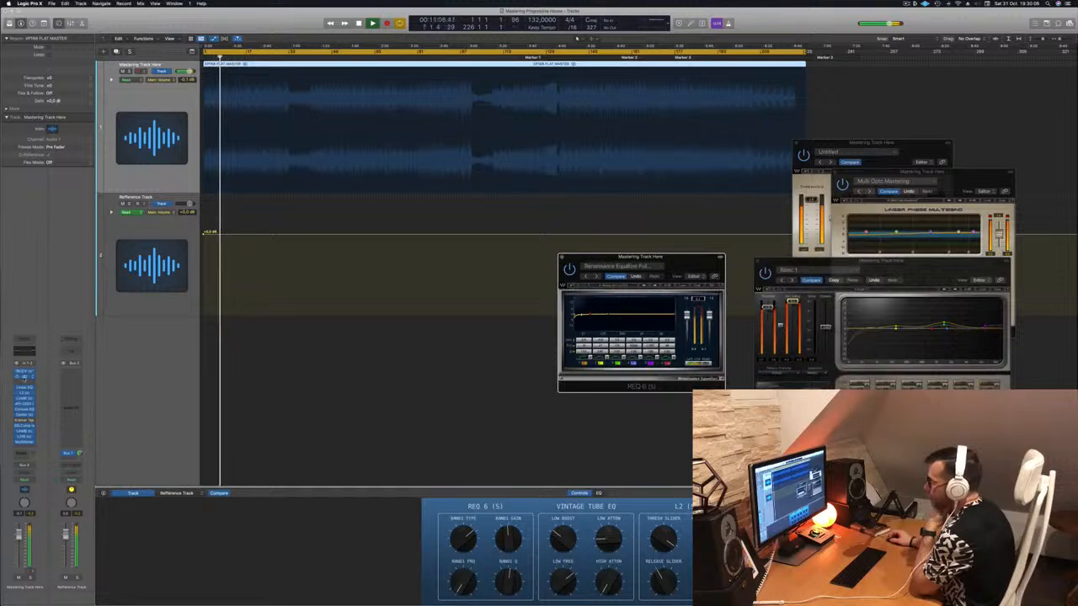
click(26, 380)
drag(594, 258, 347, 236)
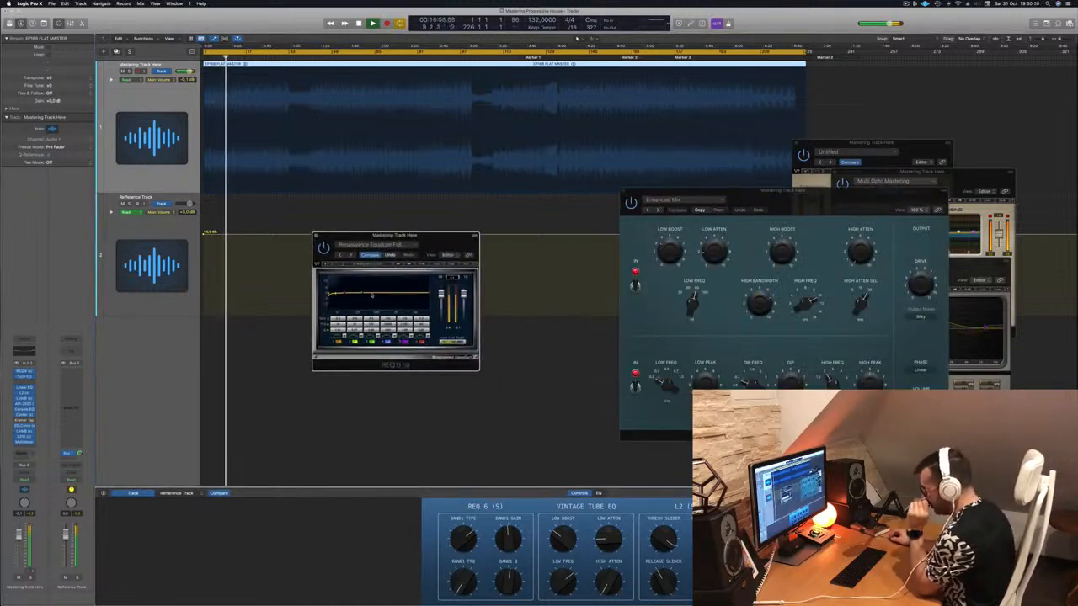
click(316, 237)
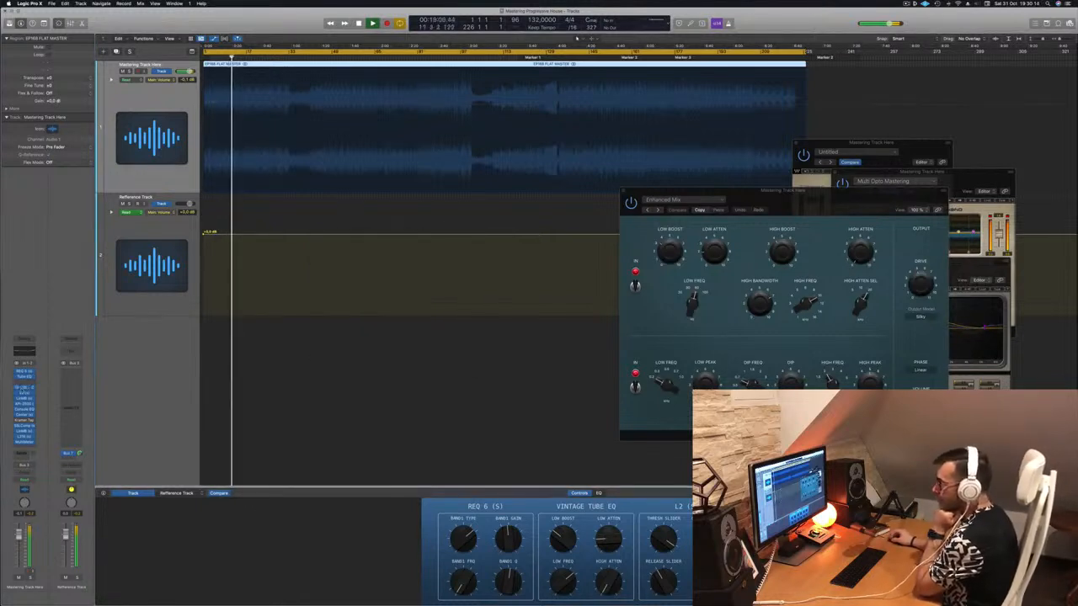
Open the Linear Phase EQ to review its curve during playback, repositioning its window, and close it.
click(25, 388)
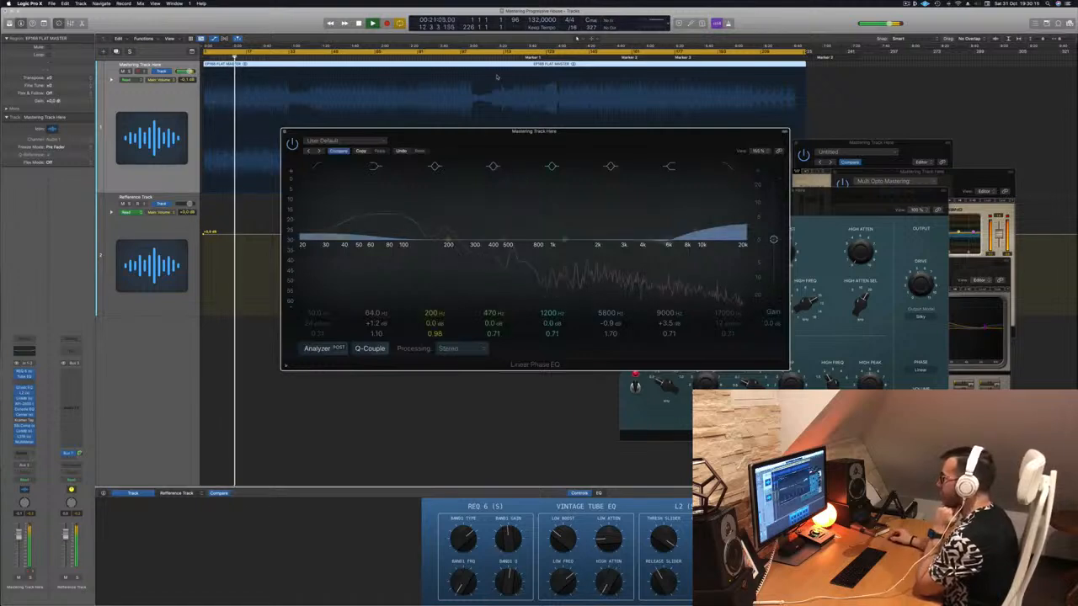
drag(465, 142, 562, 151)
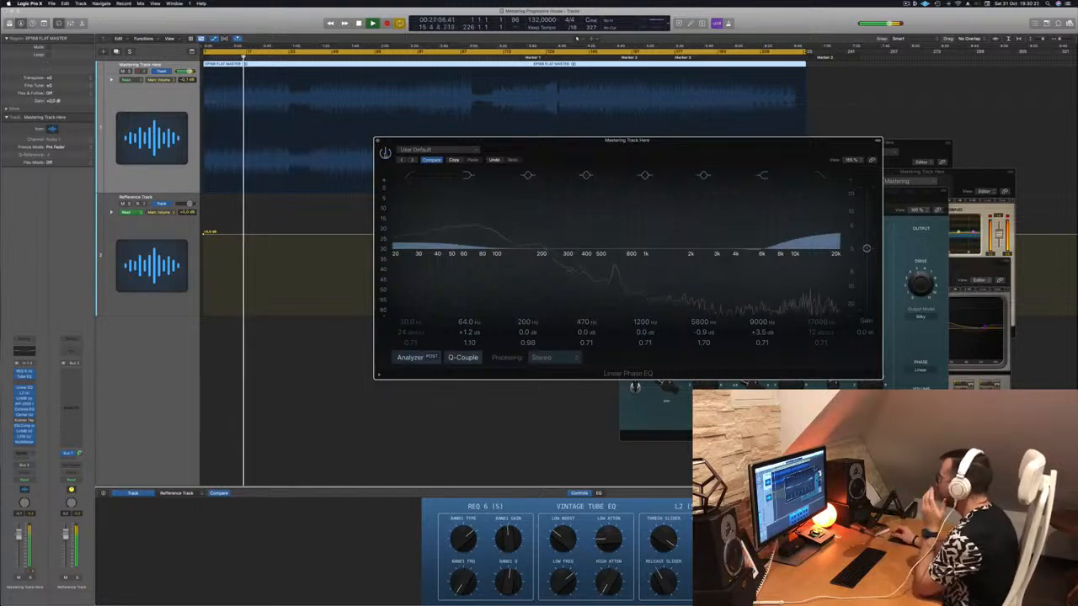
drag(698, 144, 642, 149)
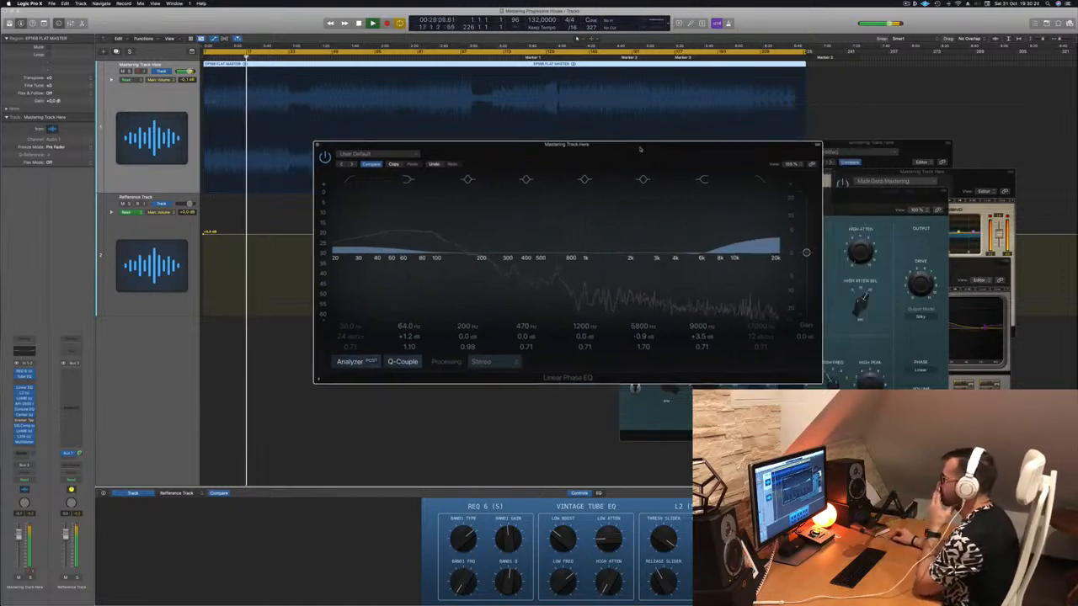
click(321, 144)
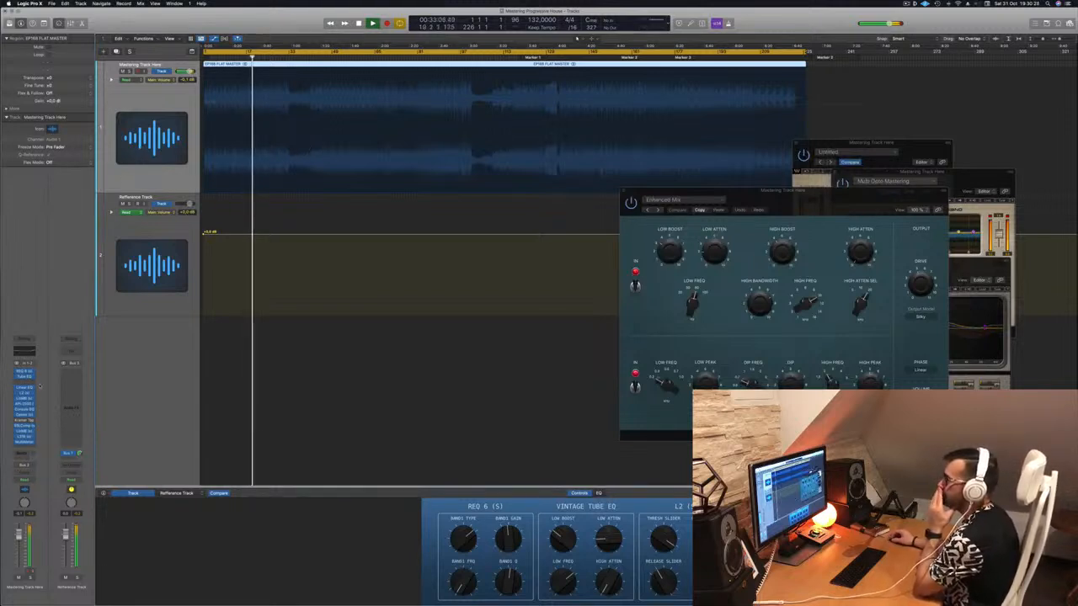
Bring the L2 Ultramaximizer to the front and place it beside the Vintage Tube EQ.
click(25, 394)
click(25, 393)
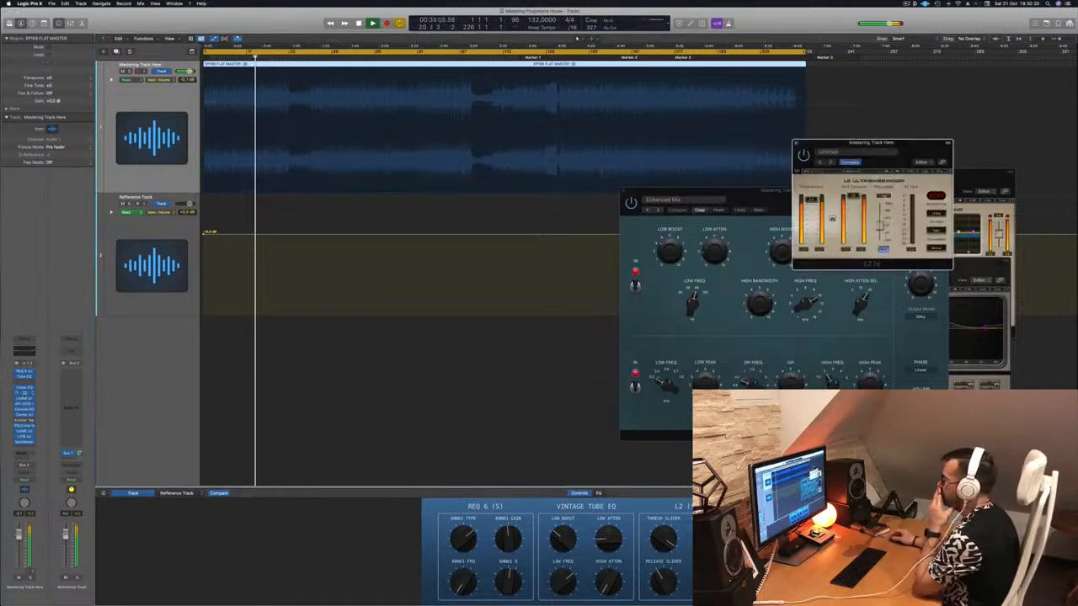
drag(910, 143, 571, 194)
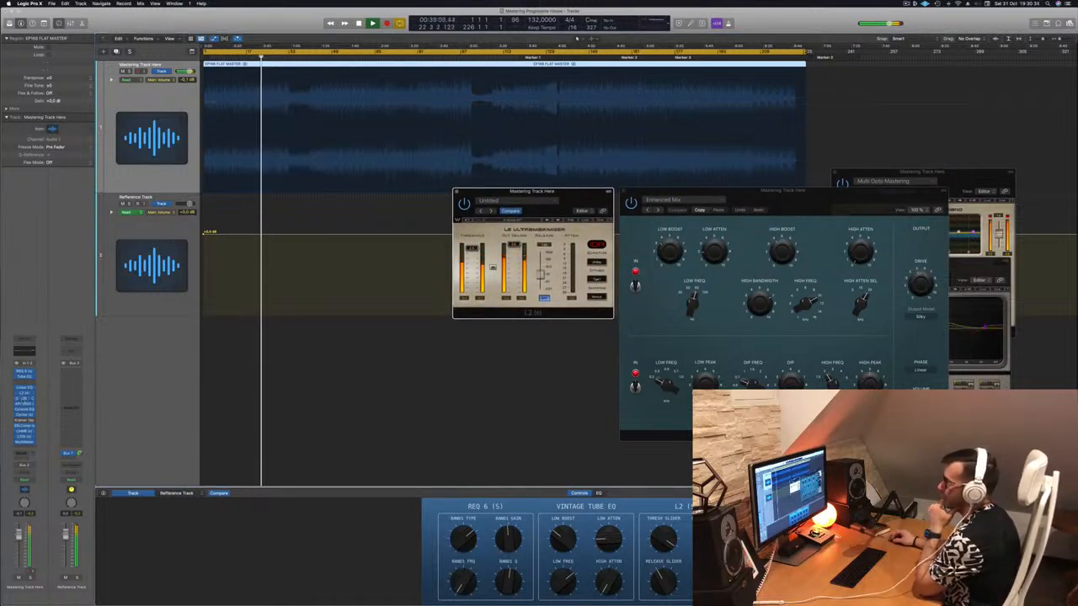
Open the Adaptive Multi Electro Mastering LinMB and place it beside the L2 to review it during playback.
click(25, 400)
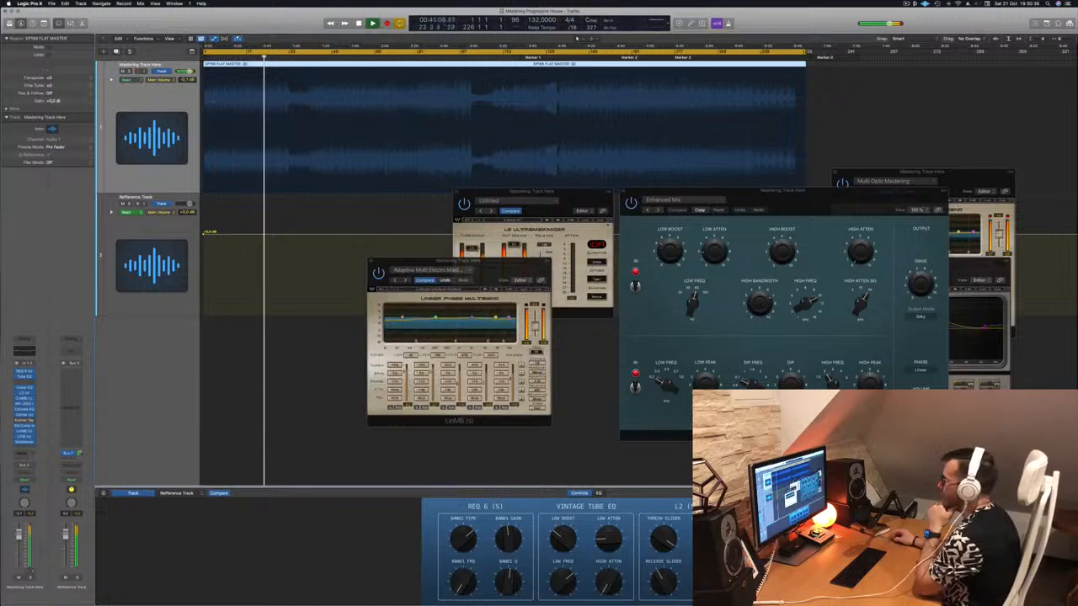
drag(513, 267, 767, 197)
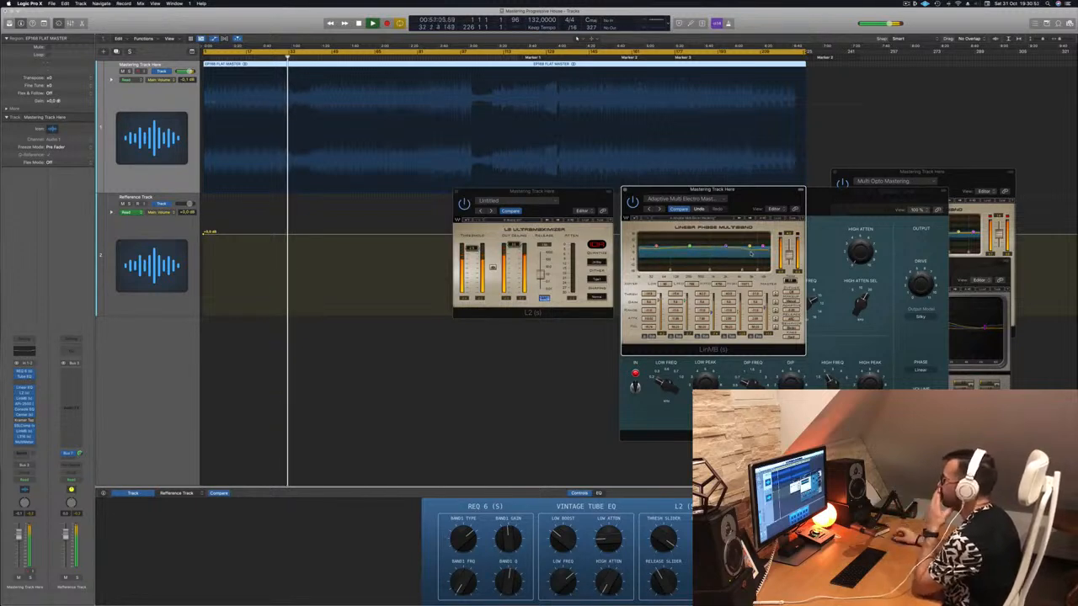
mouse_move(748, 207)
mouse_down()
mouse_move(716, 213)
mouse_move(756, 202)
mouse_up()
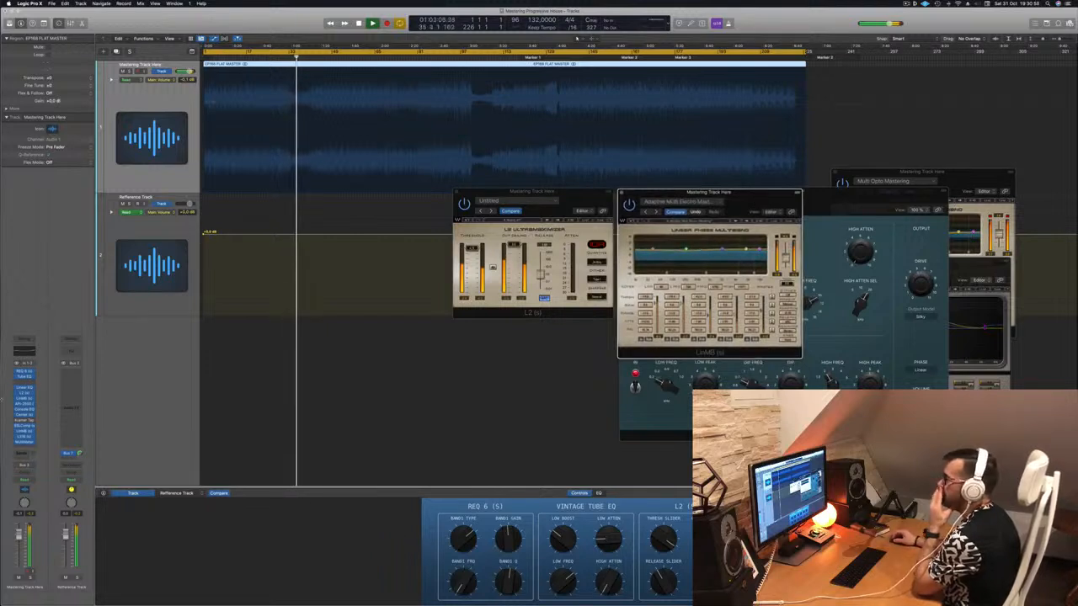
Open the API-2500 compressor and place it over the L2, and review the Vintage Console EQ, repositioning and closing its window.
click(26, 408)
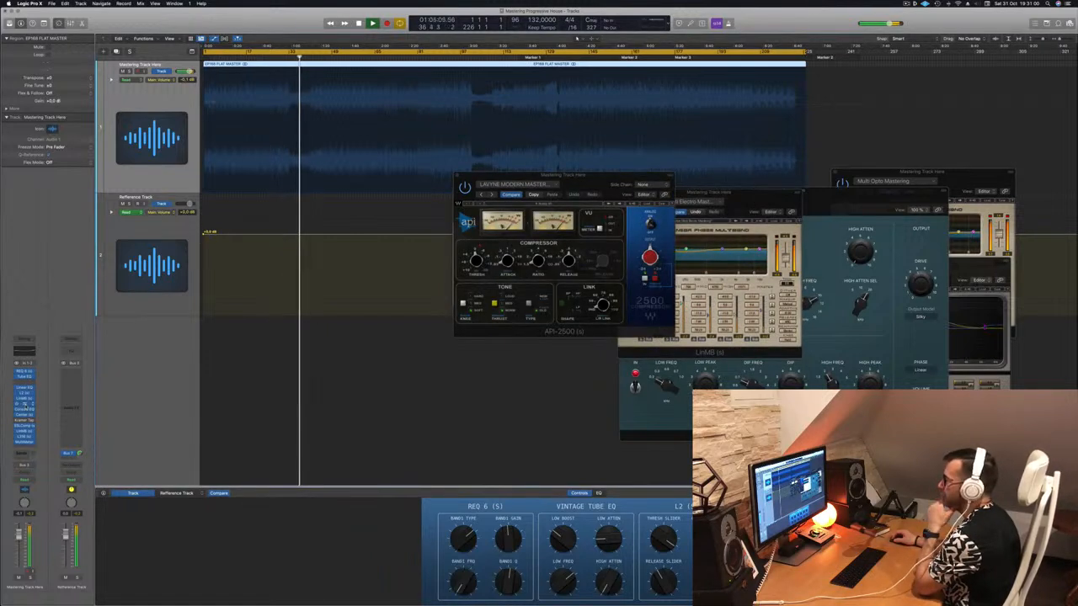
drag(576, 179, 571, 227)
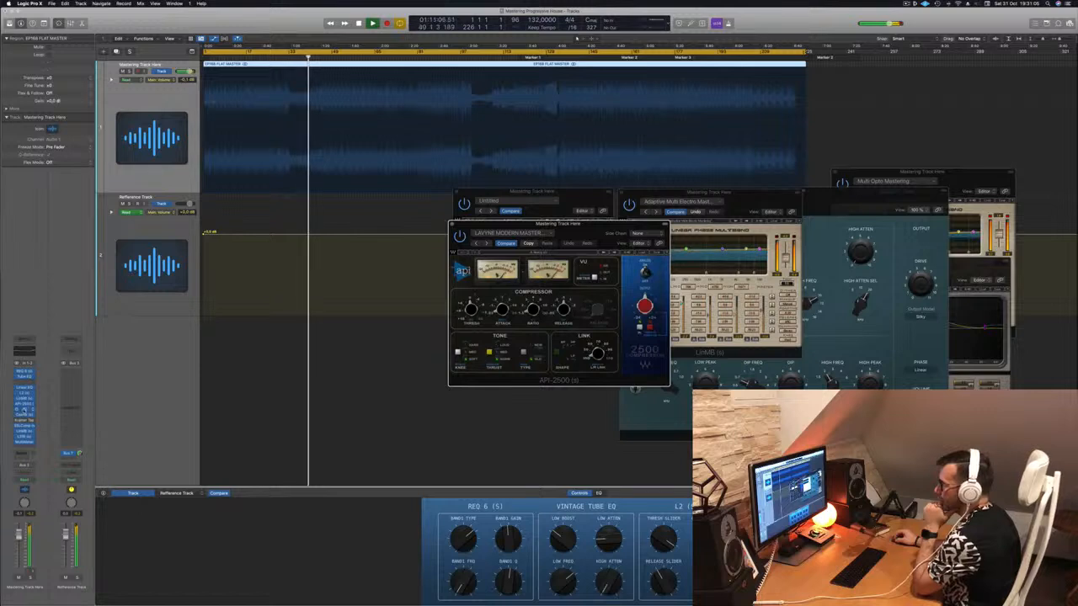
click(26, 410)
drag(614, 249, 534, 262)
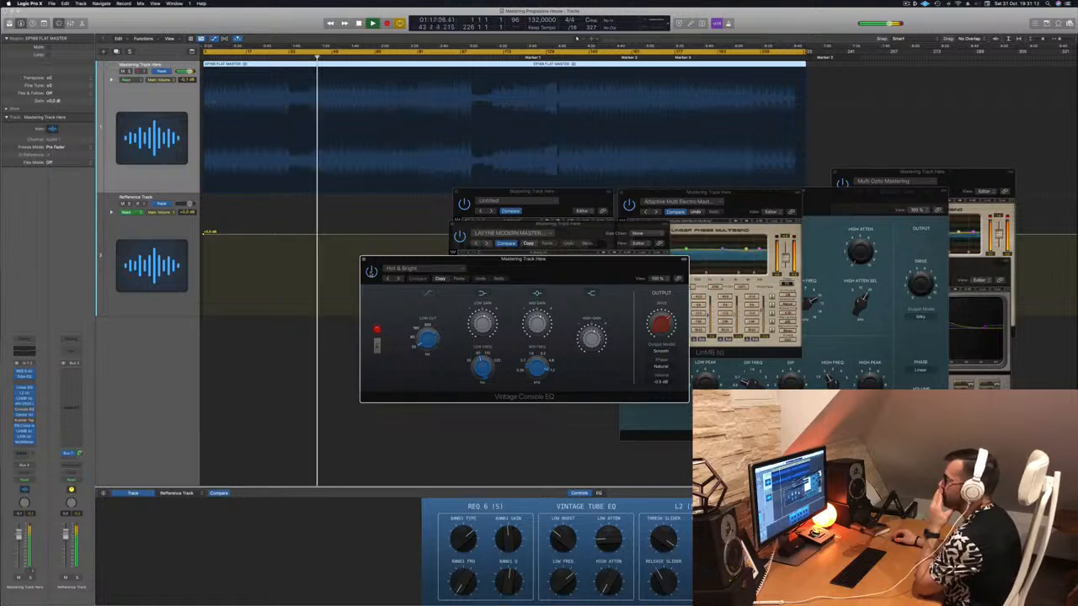
drag(573, 268, 606, 267)
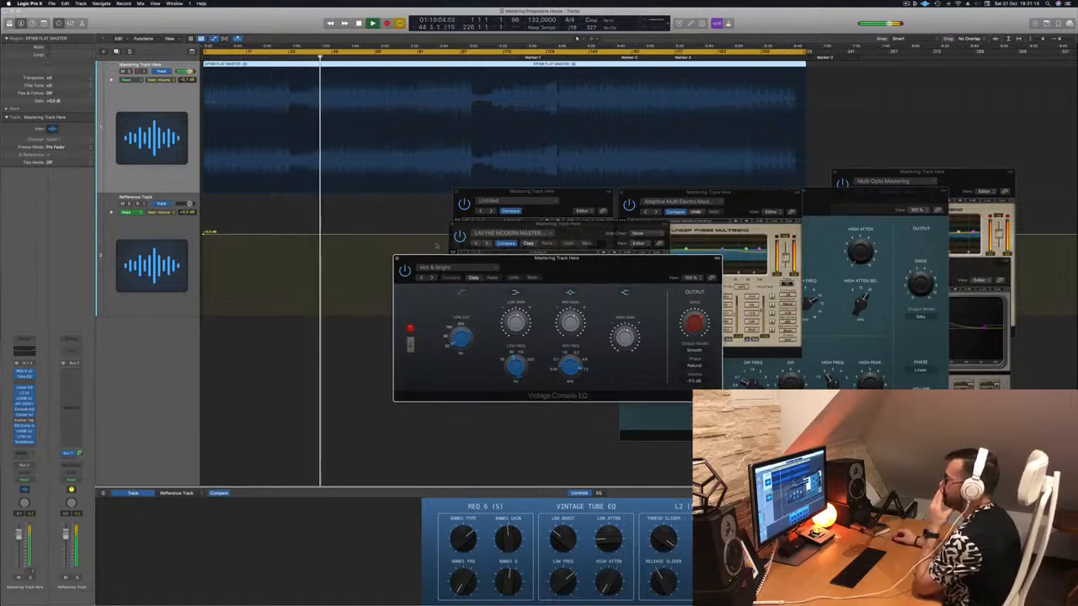
click(396, 260)
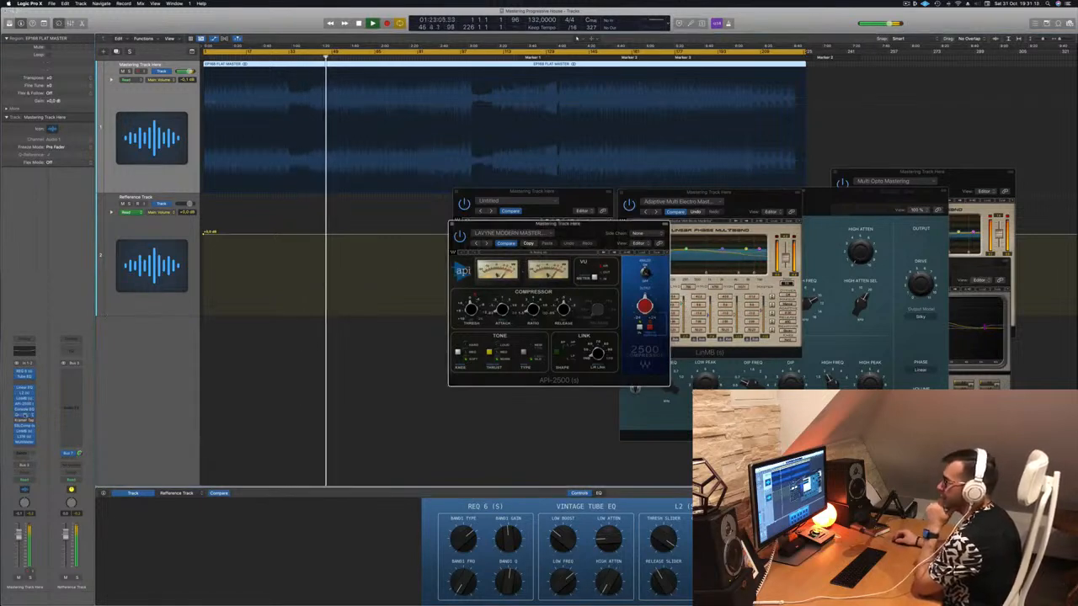
Open the Center plug-in to review its levels during playback, shift its window slightly, and close it.
click(25, 414)
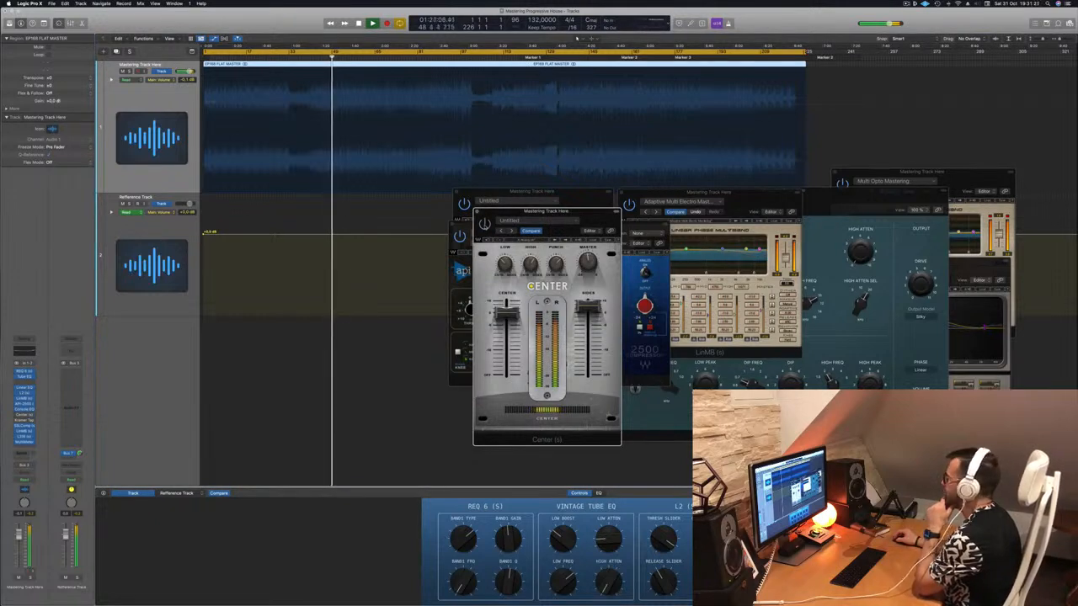
drag(522, 213, 547, 217)
click(500, 216)
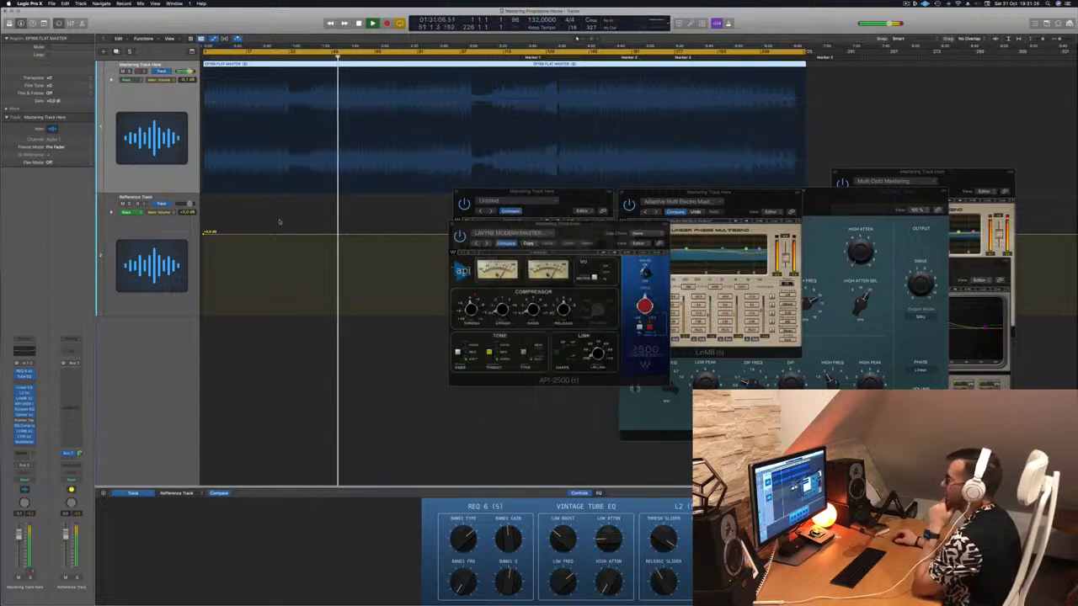
Open the SSLComp bus compressor, and bring the Multi Opto Mastering LinMB forward beside the Adaptive Multi Electro Mastering LinMB.
click(23, 427)
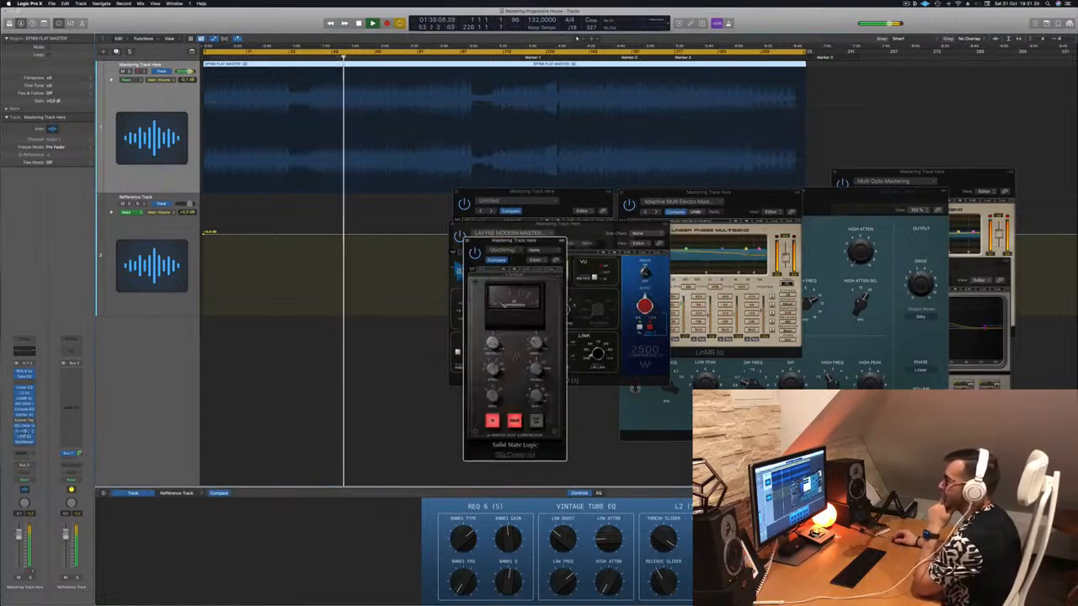
click(26, 432)
click(26, 432)
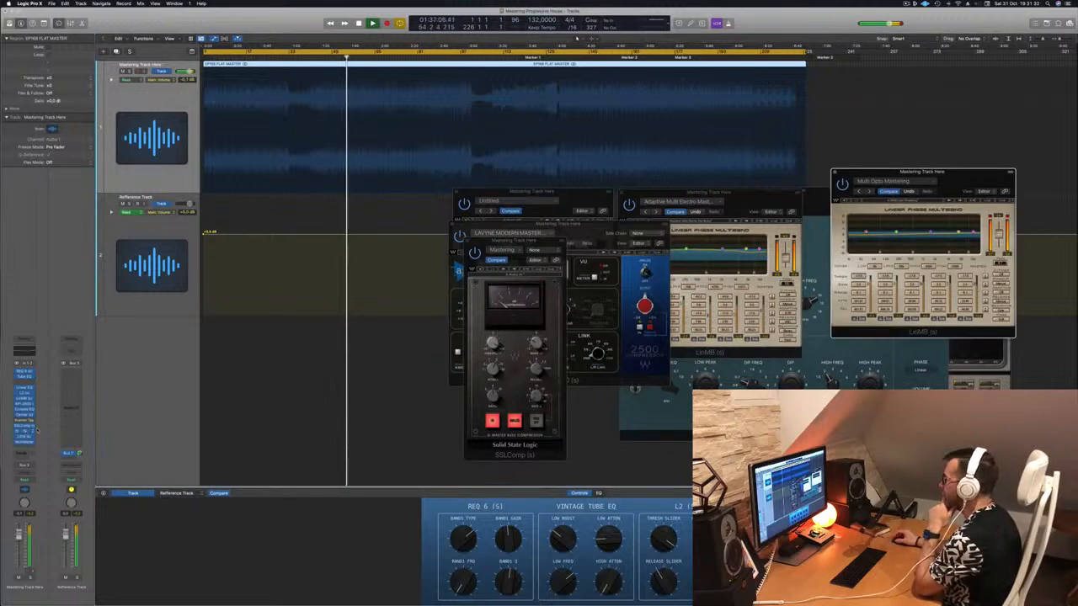
drag(962, 181, 955, 204)
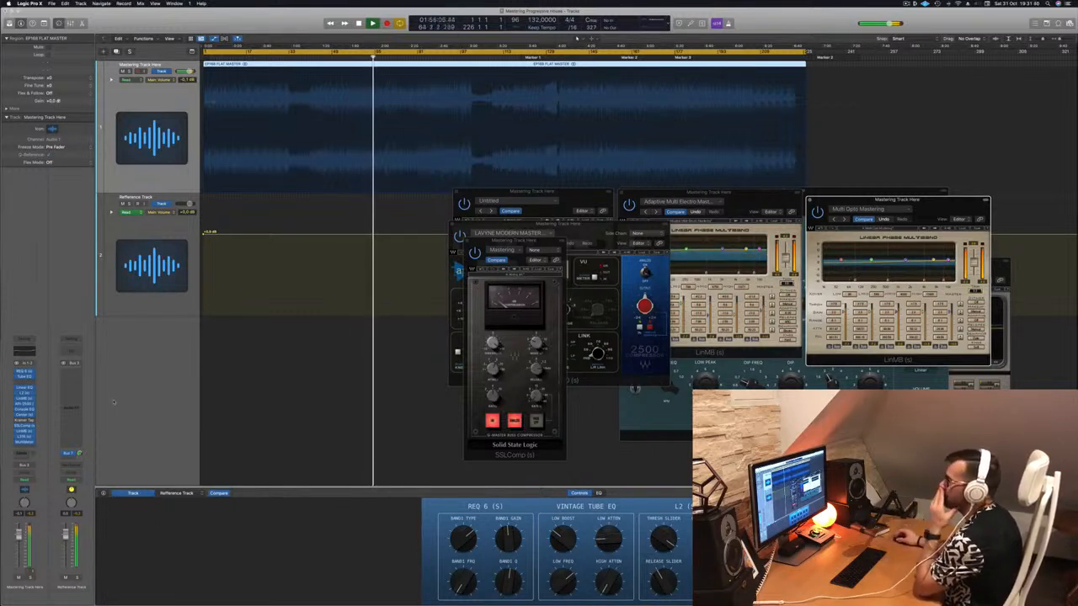
Open the L316 limiter and reposition its window beside the API-2500 to review it while the track plays.
click(24, 436)
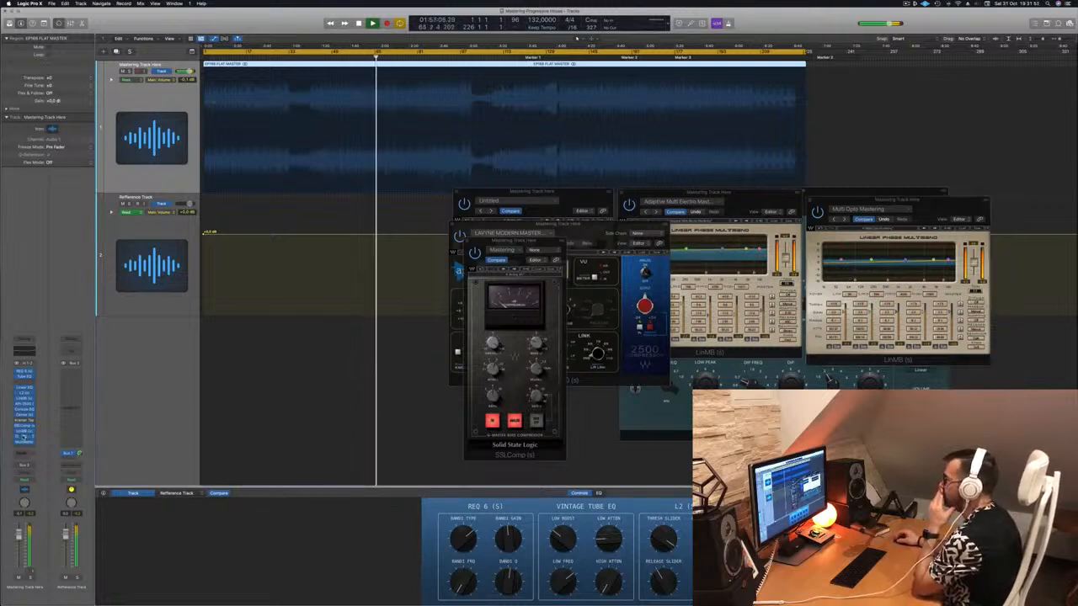
drag(818, 265, 388, 235)
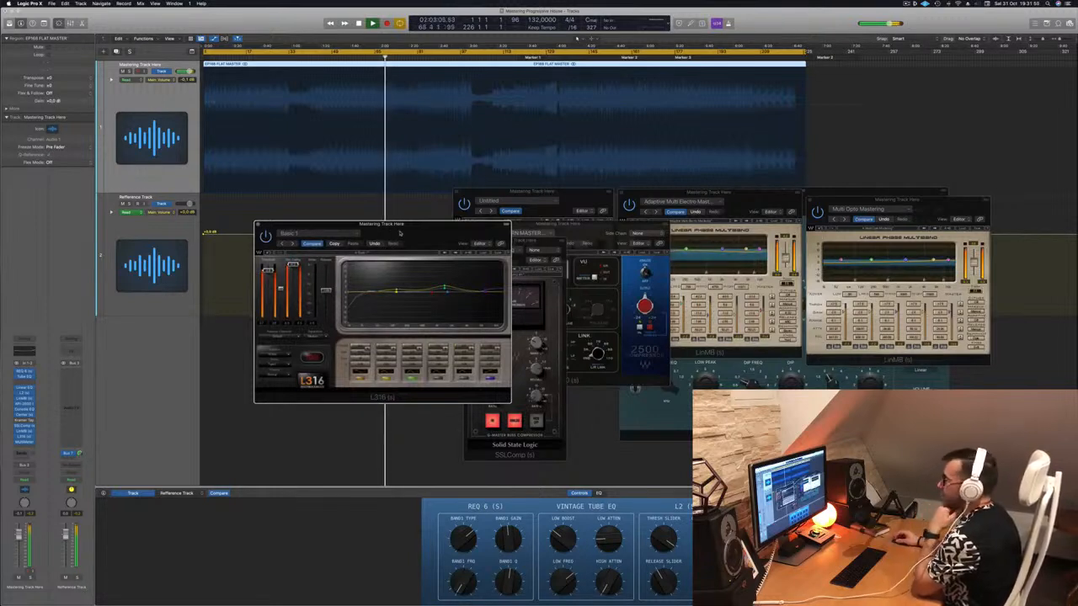
drag(400, 233, 414, 240)
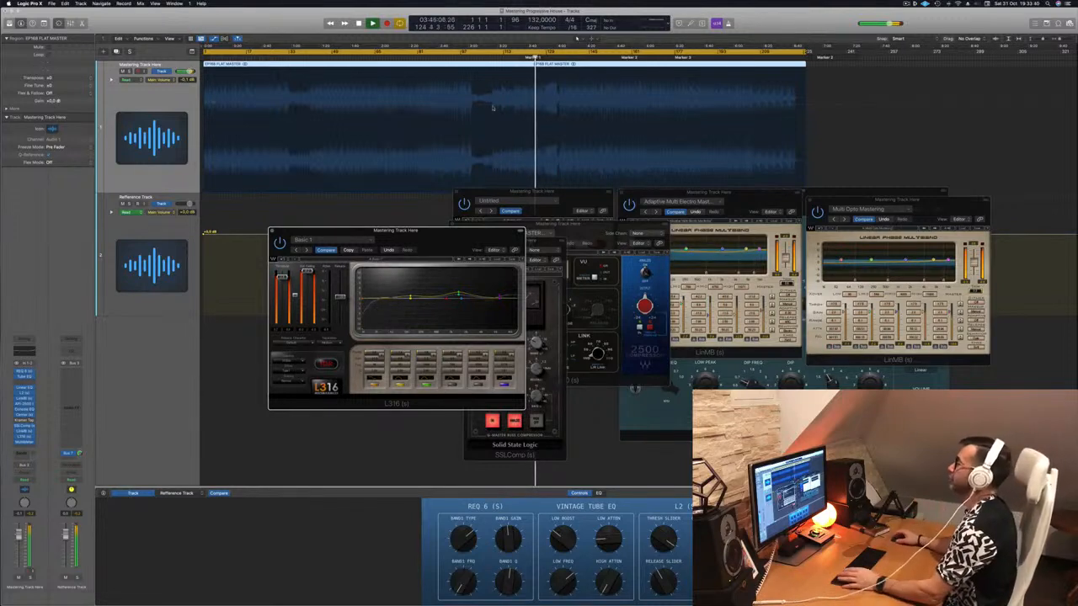
drag(447, 231, 508, 238)
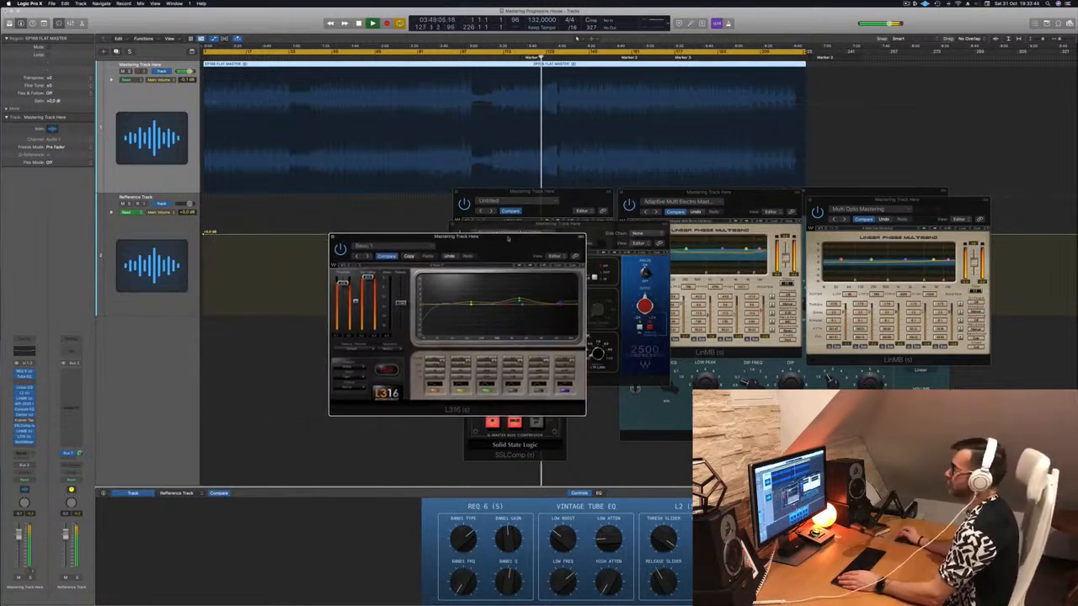